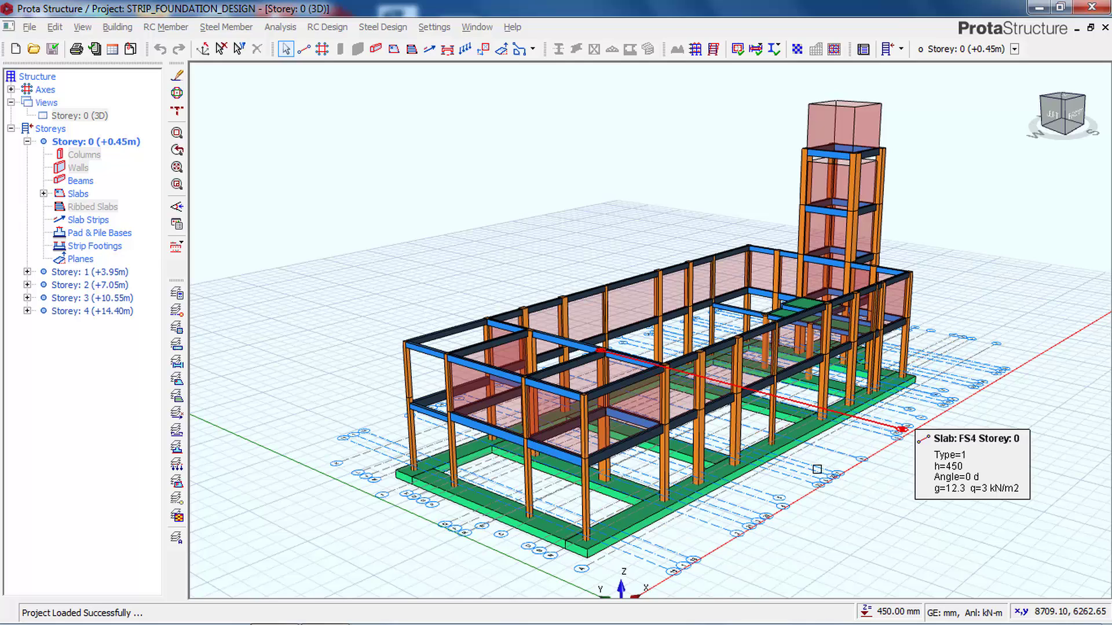
Step: Pan, zoom and orbit the 3D model to inspect the footings
middle_drag(779, 492, 733, 504)
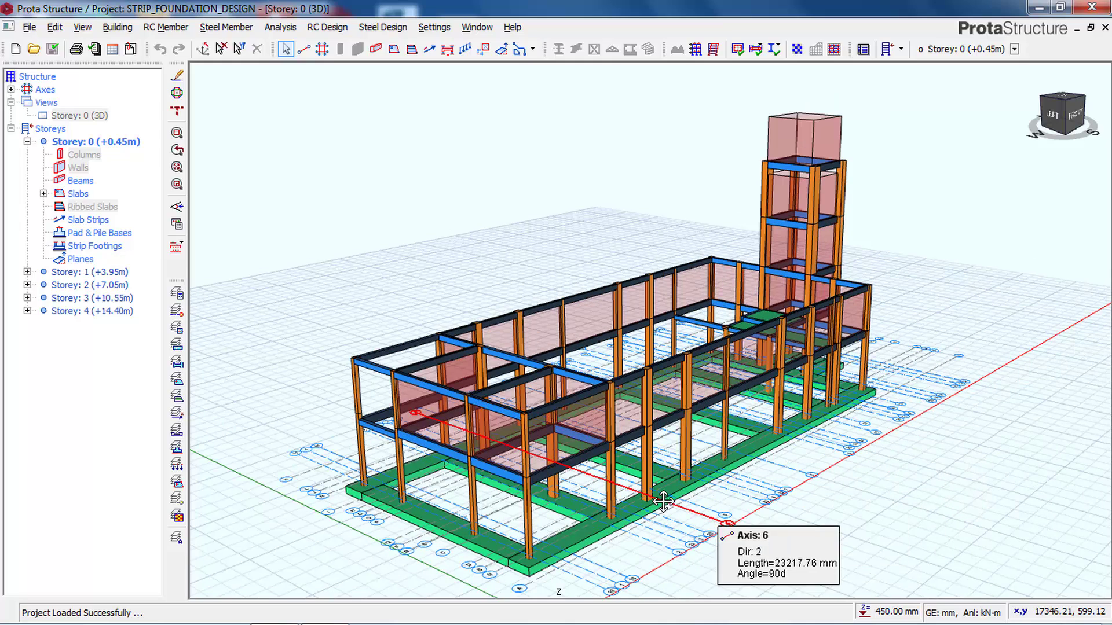
middle_drag(672, 486, 395, 436)
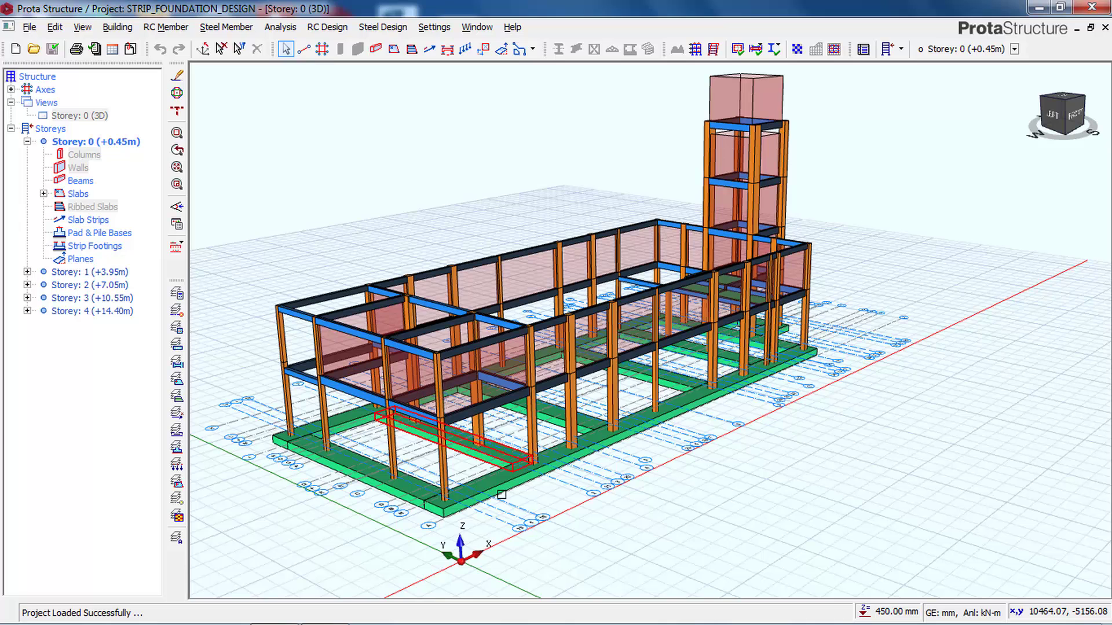
scroll(406, 490, up, 2)
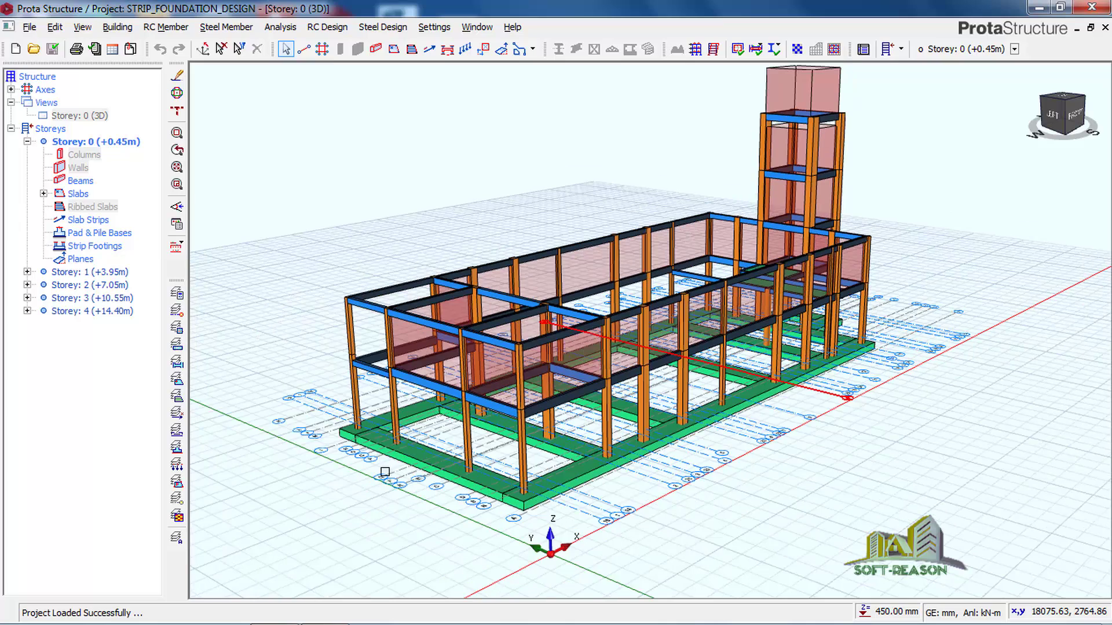
middle_drag(559, 438, 658, 467)
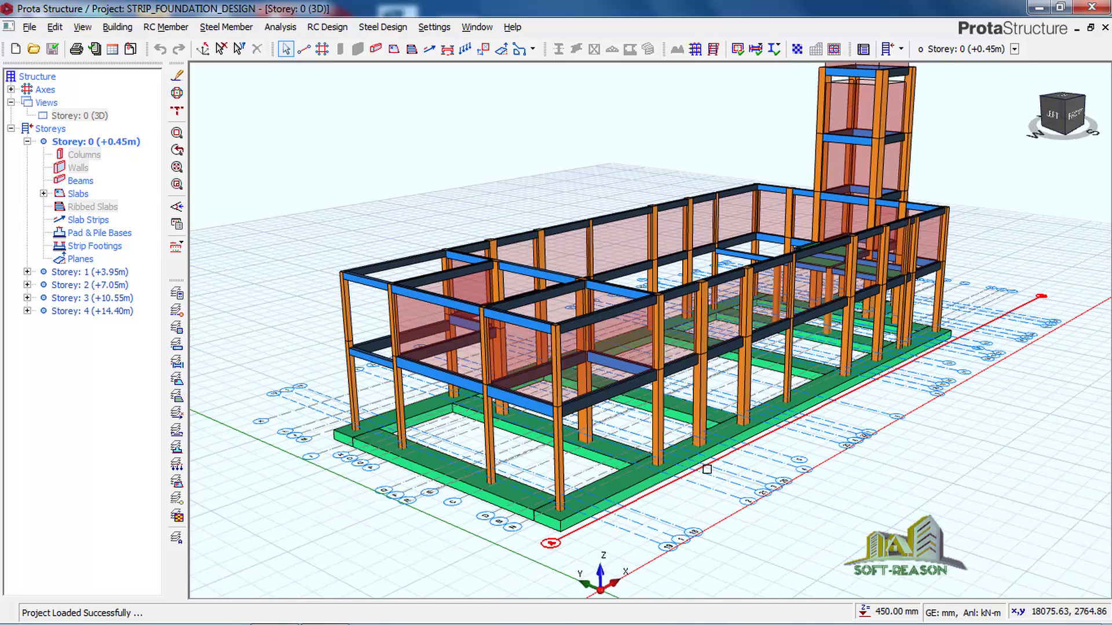
scroll(704, 470, up, 1)
mouse_move(718, 492)
shift+middle_down()
mouse_move(675, 516)
mouse_move(565, 451)
mouse_move(627, 431)
mouse_move(712, 427)
mouse_move(802, 461)
mouse_move(596, 442)
mouse_move(606, 447)
mouse_move(526, 426)
mouse_move(463, 436)
mouse_move(614, 408)
shift+middle_up()
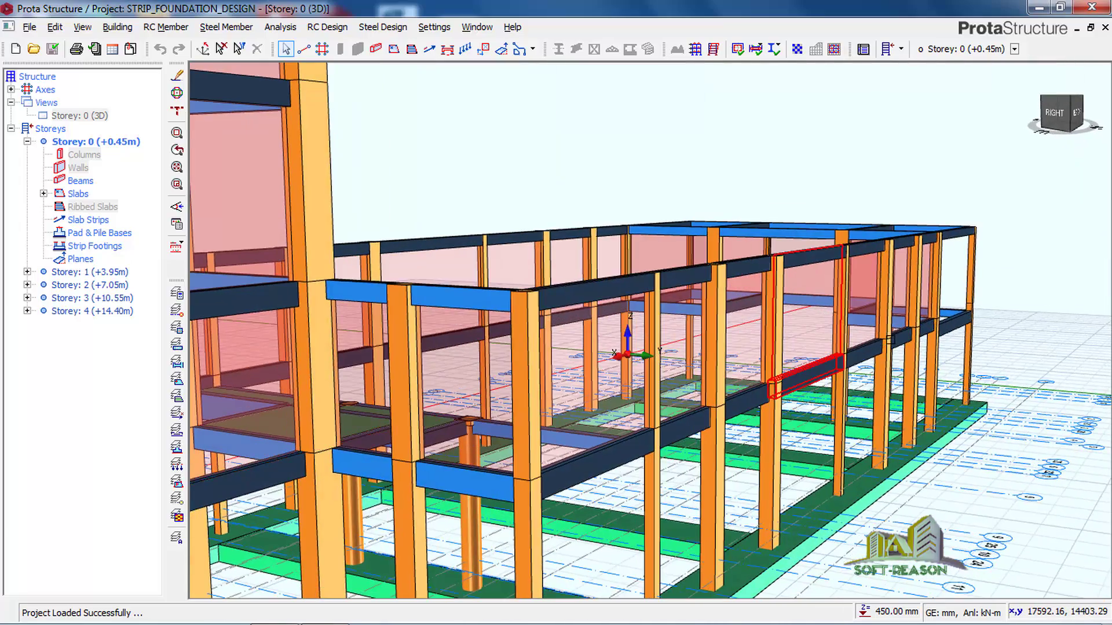
scroll(873, 432, down, 3)
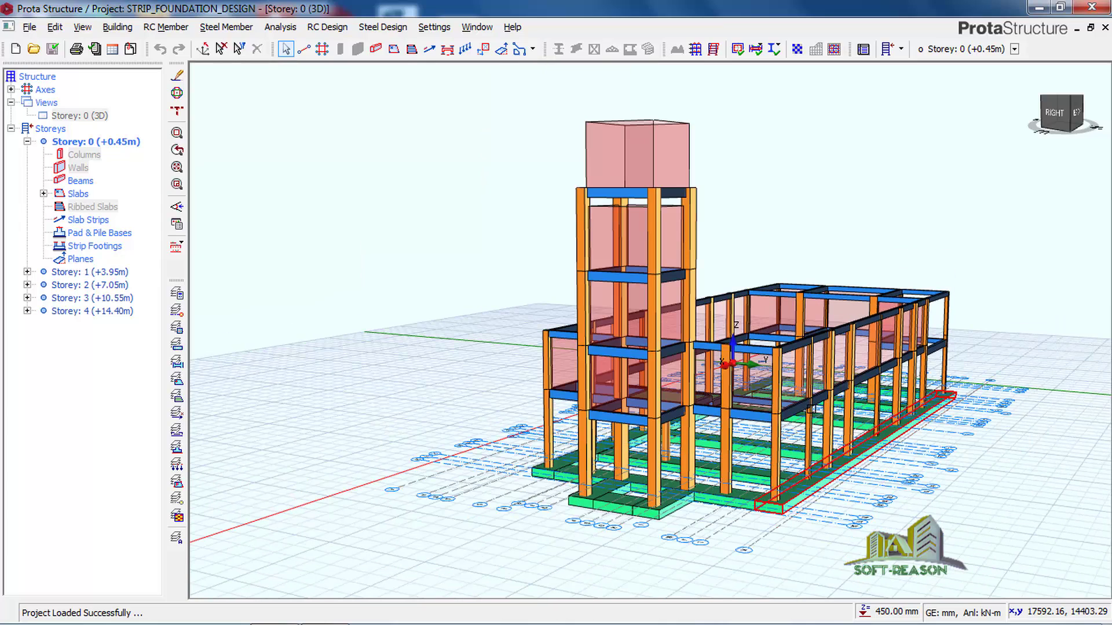
scroll(845, 377, up, 2)
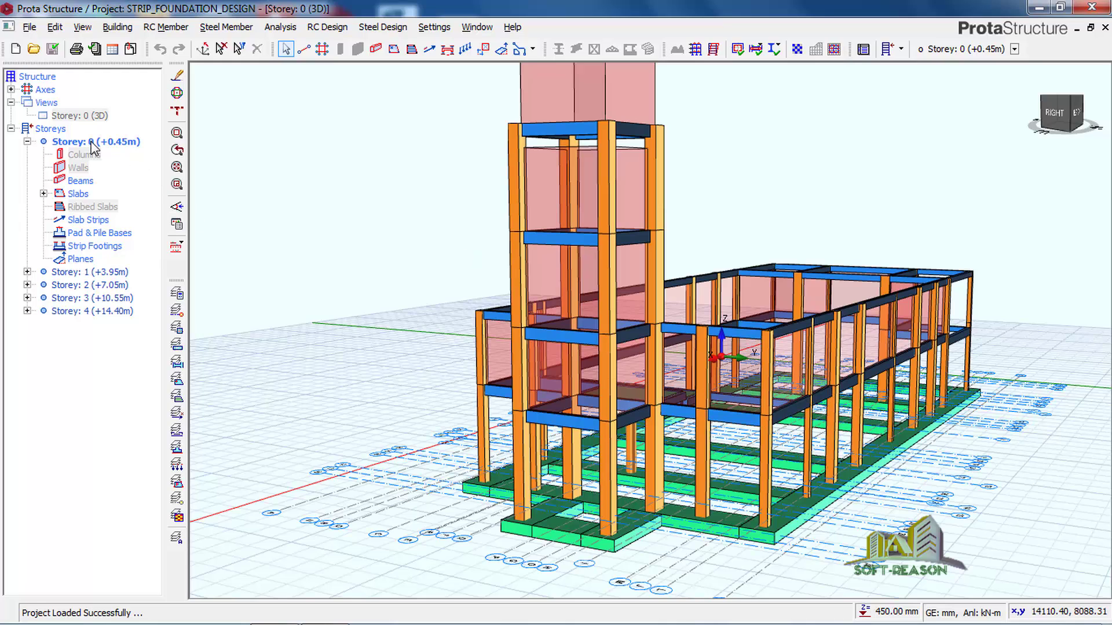
Step: Collapse Storey 0 in the tree and switch its Storey: 0 view to Plan
click(91, 144)
right_click(96, 144)
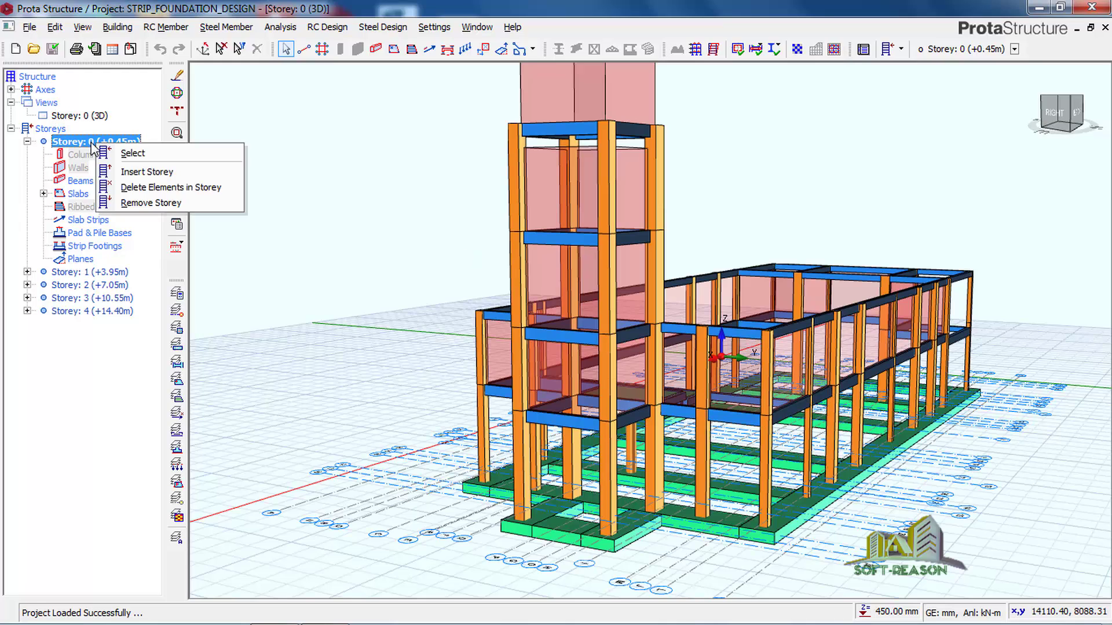
click(111, 153)
double_click(74, 142)
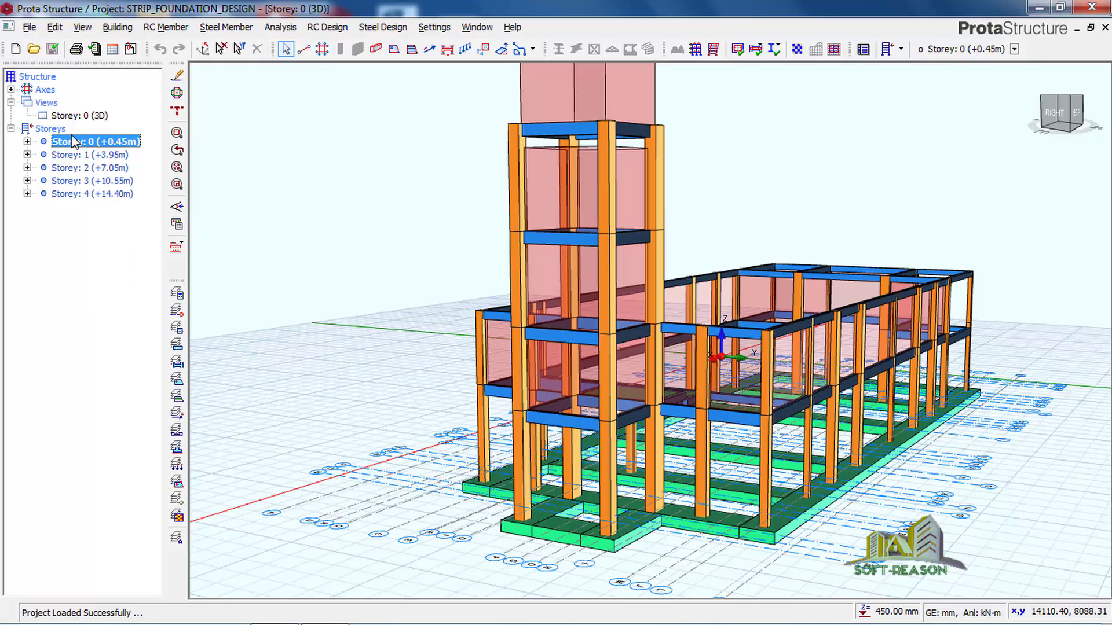
click(83, 115)
right_click(89, 113)
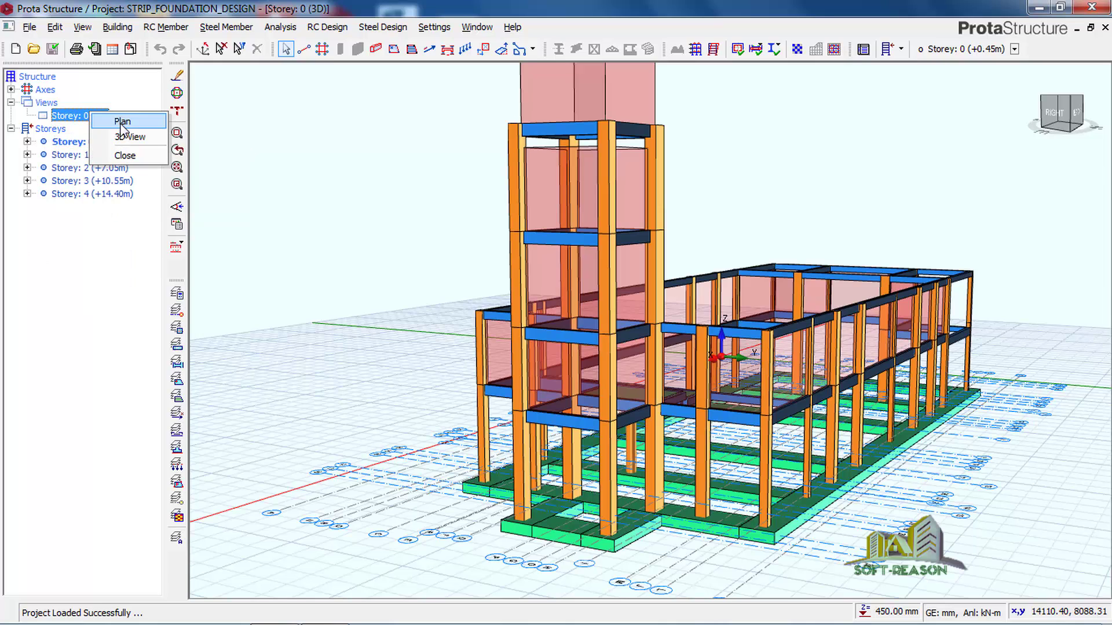
click(123, 123)
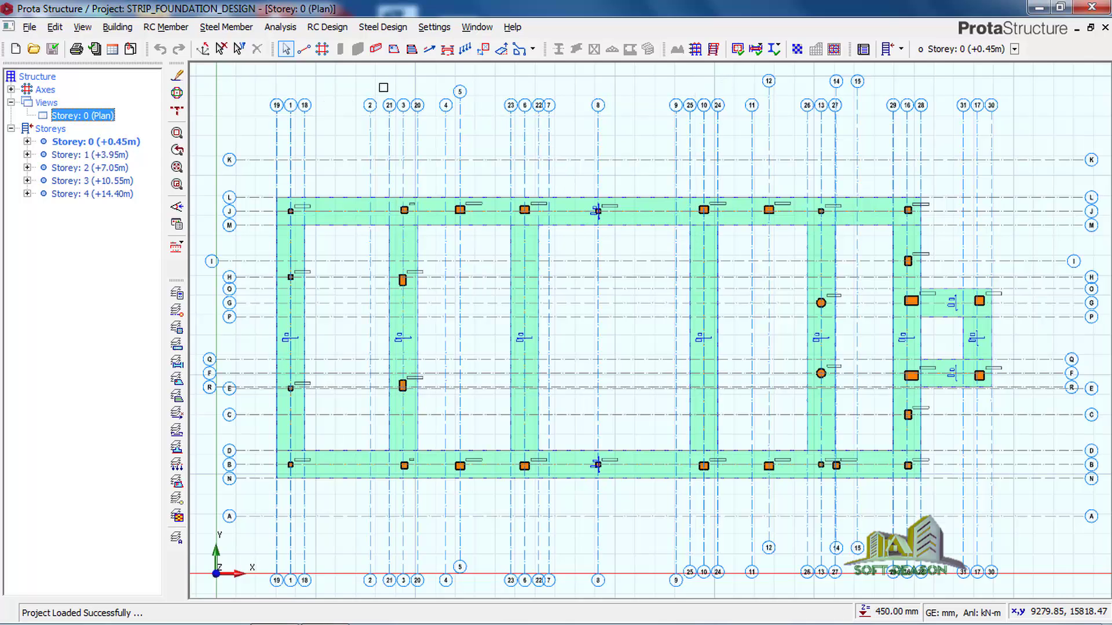
Step: Start a new slab strip of type FE Strip and pick a layout option on the FE tab
click(429, 51)
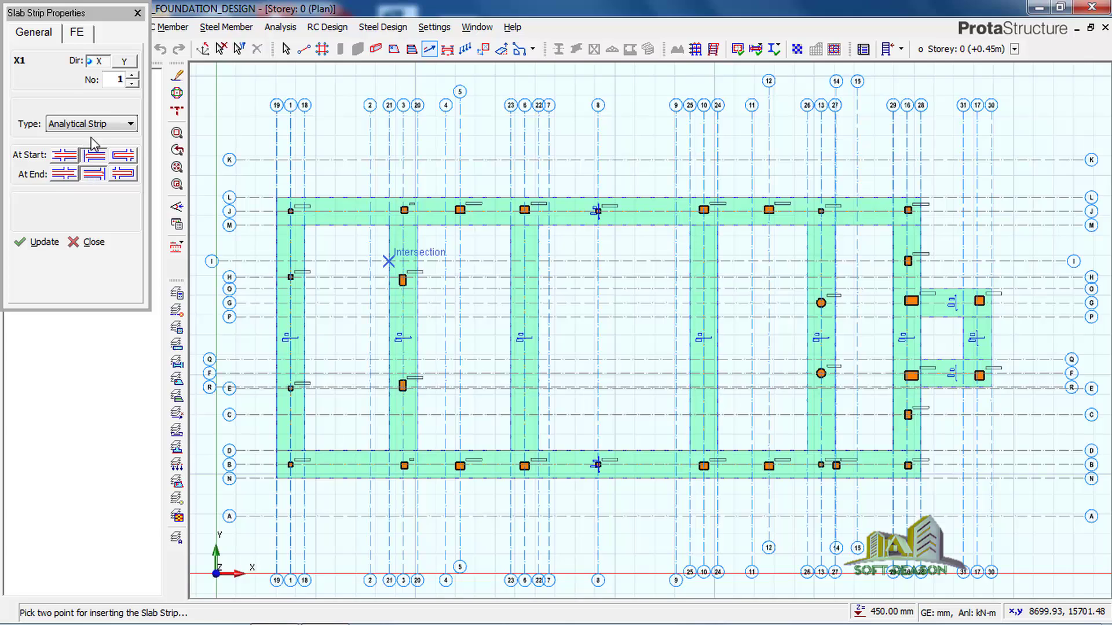
click(104, 125)
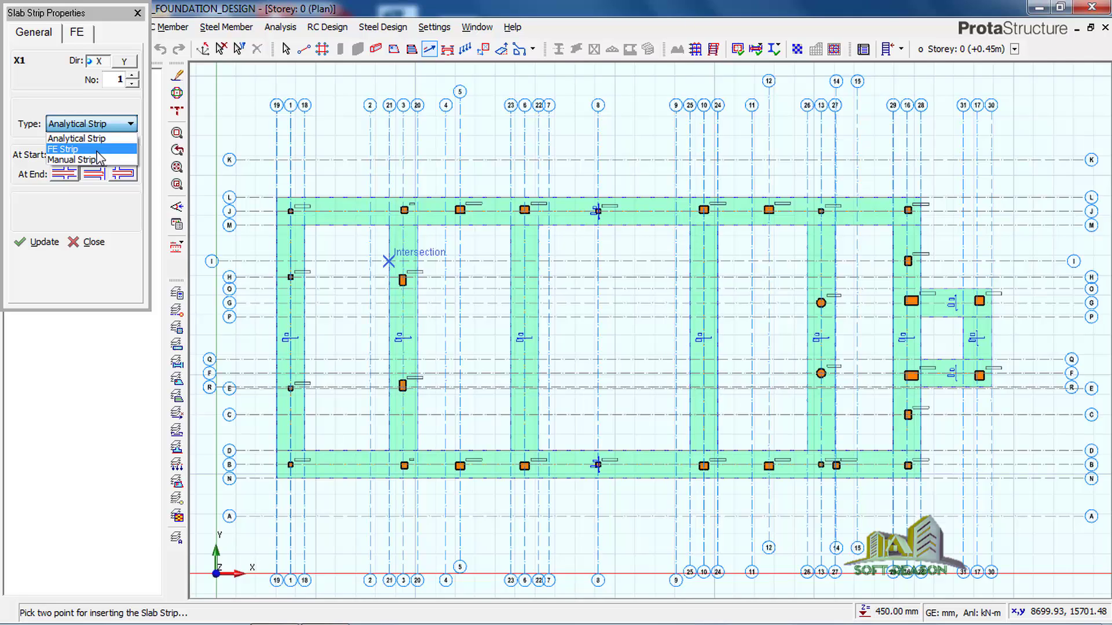
click(97, 150)
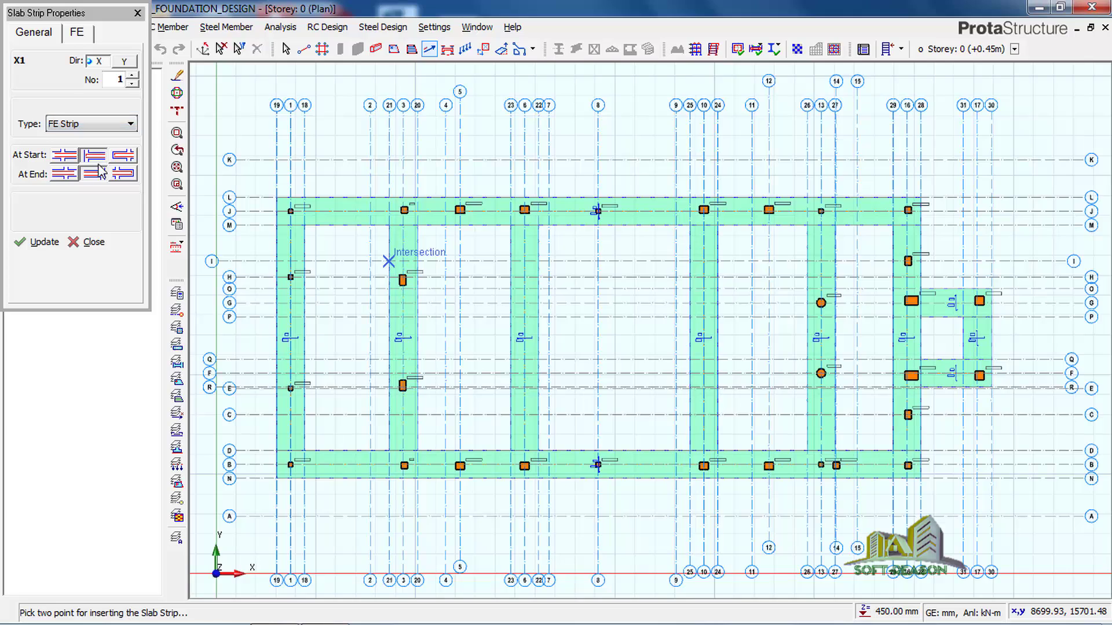
click(78, 33)
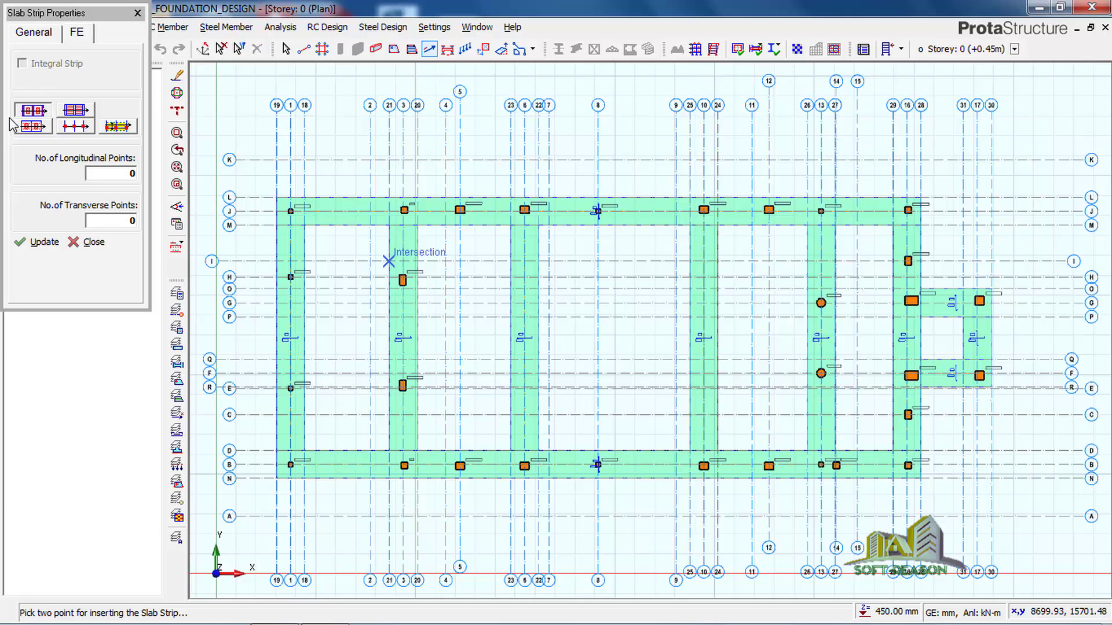
click(39, 127)
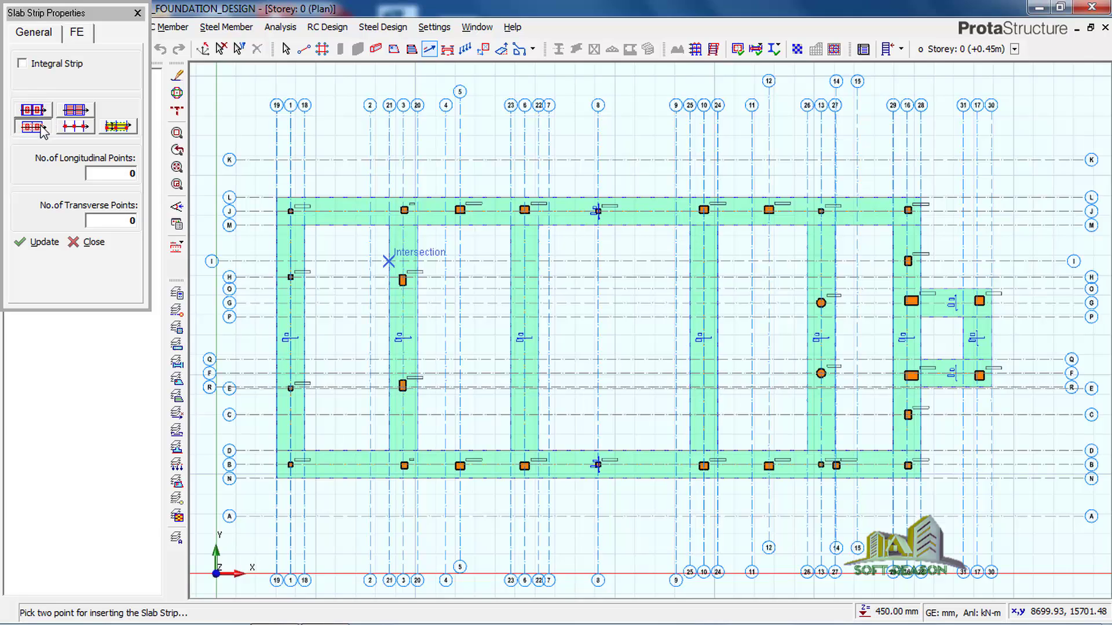
Step: Pick the last FE layout option and place a strip from J/19 to J/28
click(122, 129)
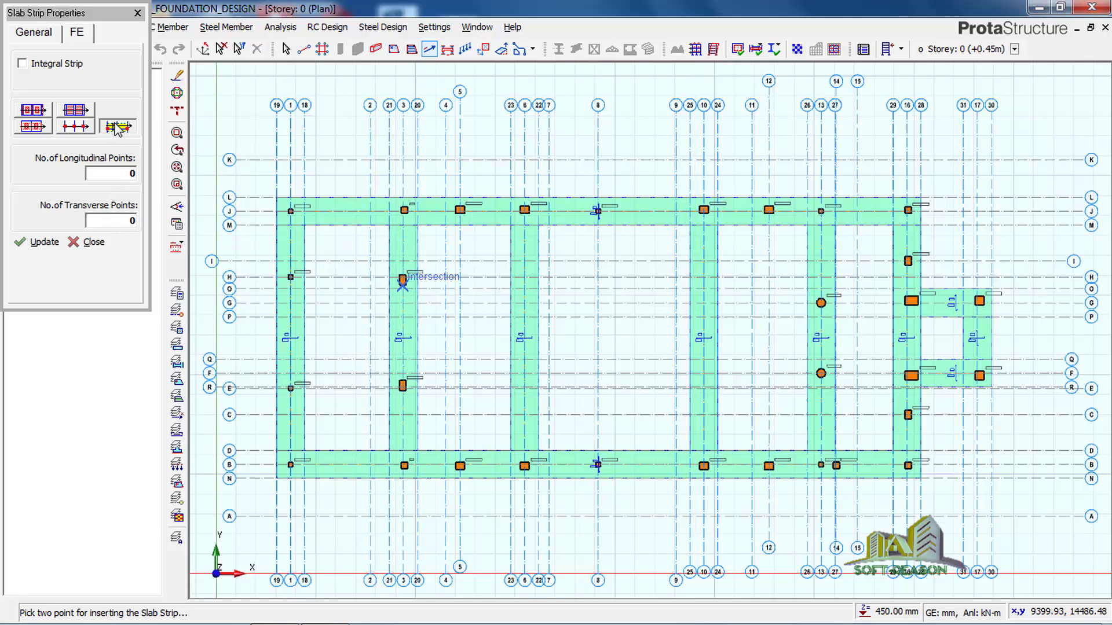
click(277, 212)
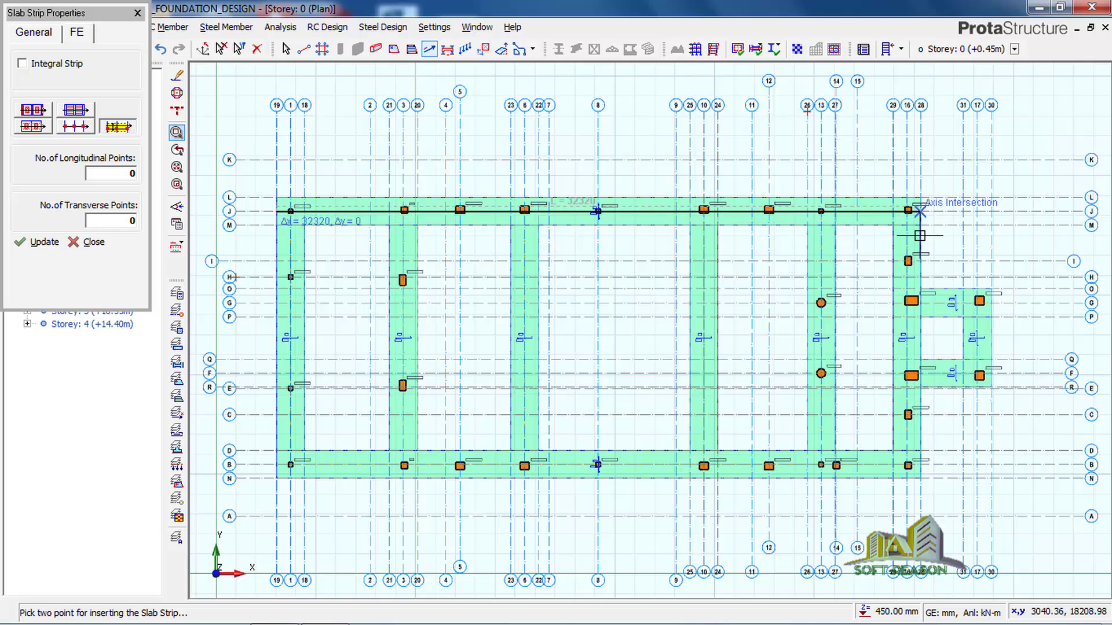
click(922, 211)
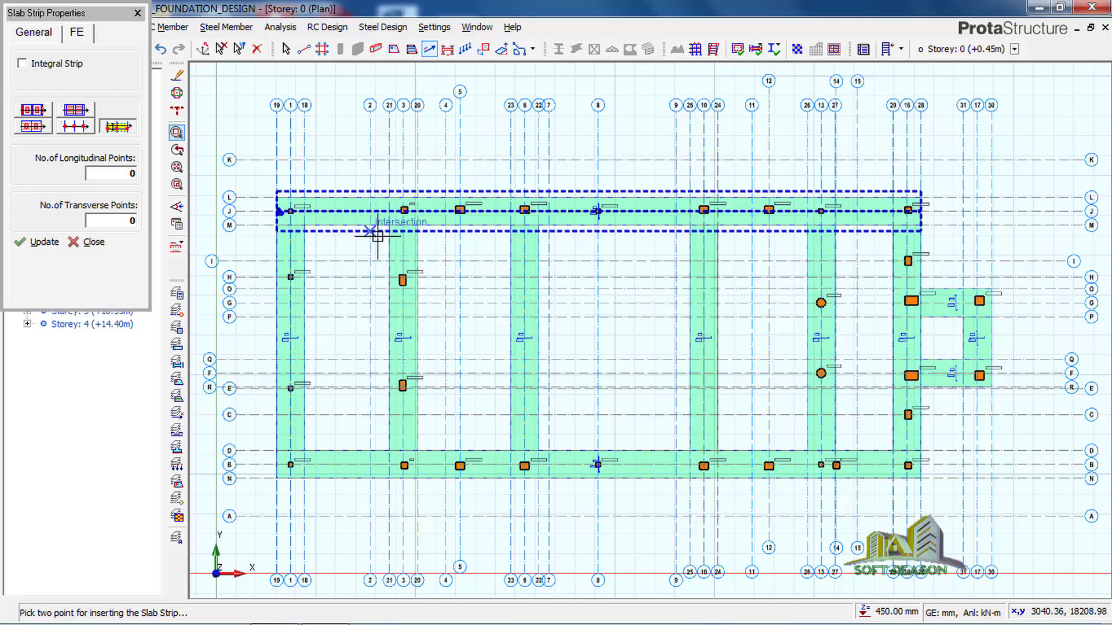
scroll(333, 242, up, 1)
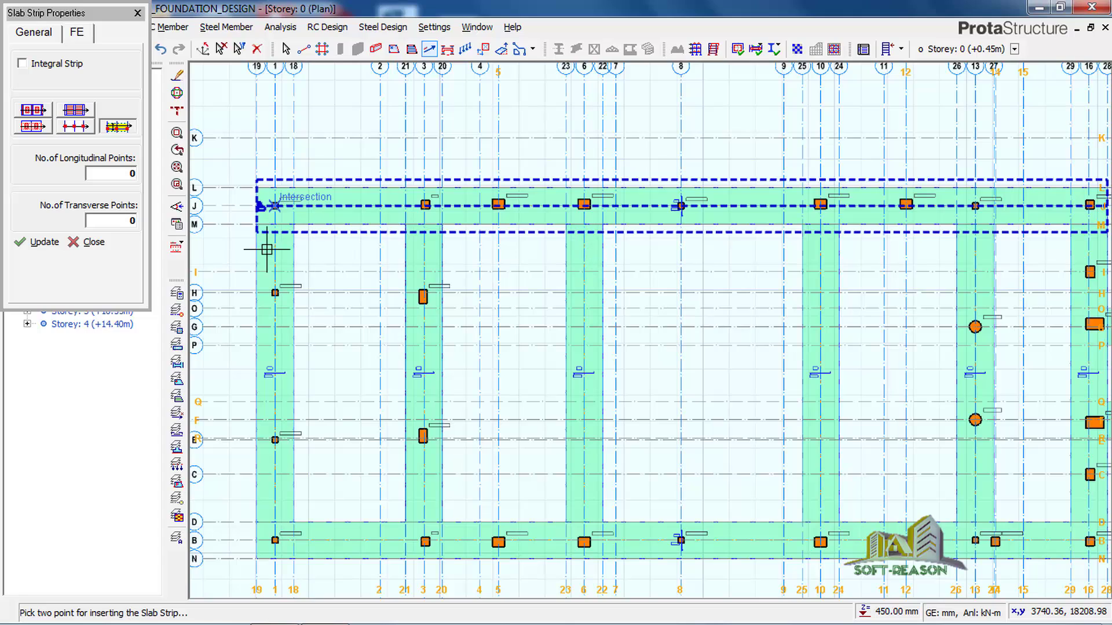
Step: Set the axis J strip's left and right extents to 700 and update it
click(34, 36)
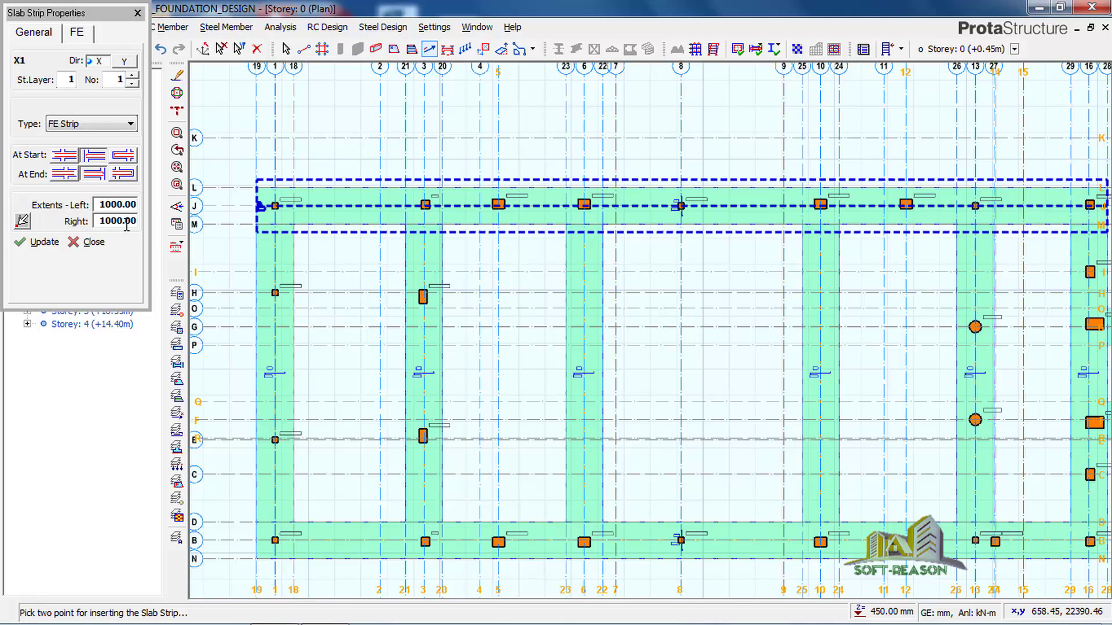
click(136, 205)
drag(136, 205, 82, 208)
text(7)
click(129, 224)
drag(130, 220, 42, 216)
text(700)
click(42, 242)
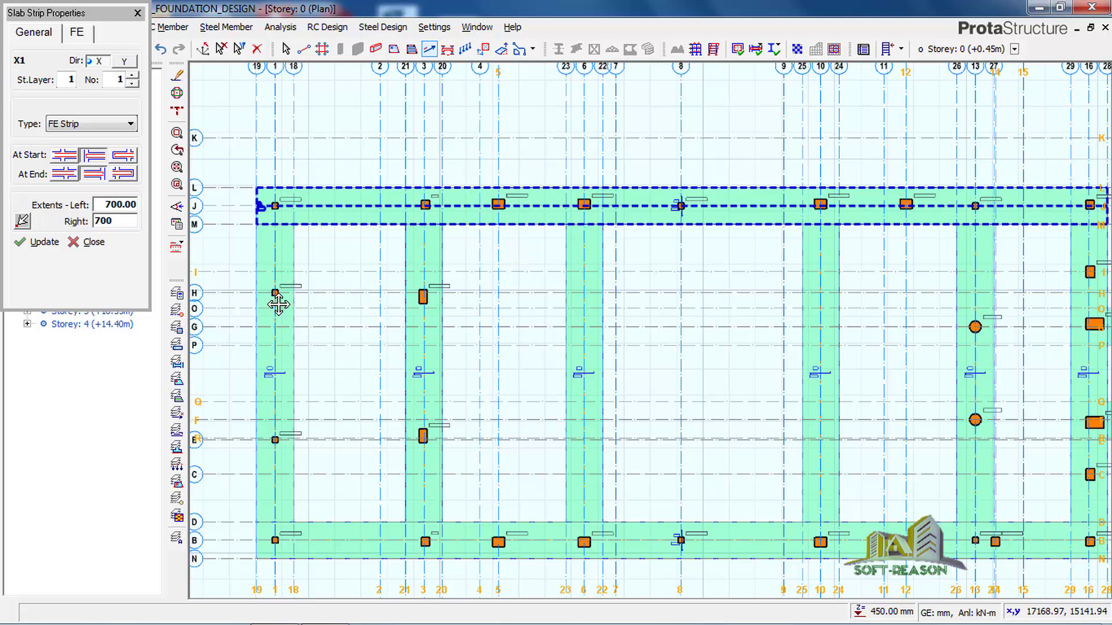
scroll(275, 223, down, 2)
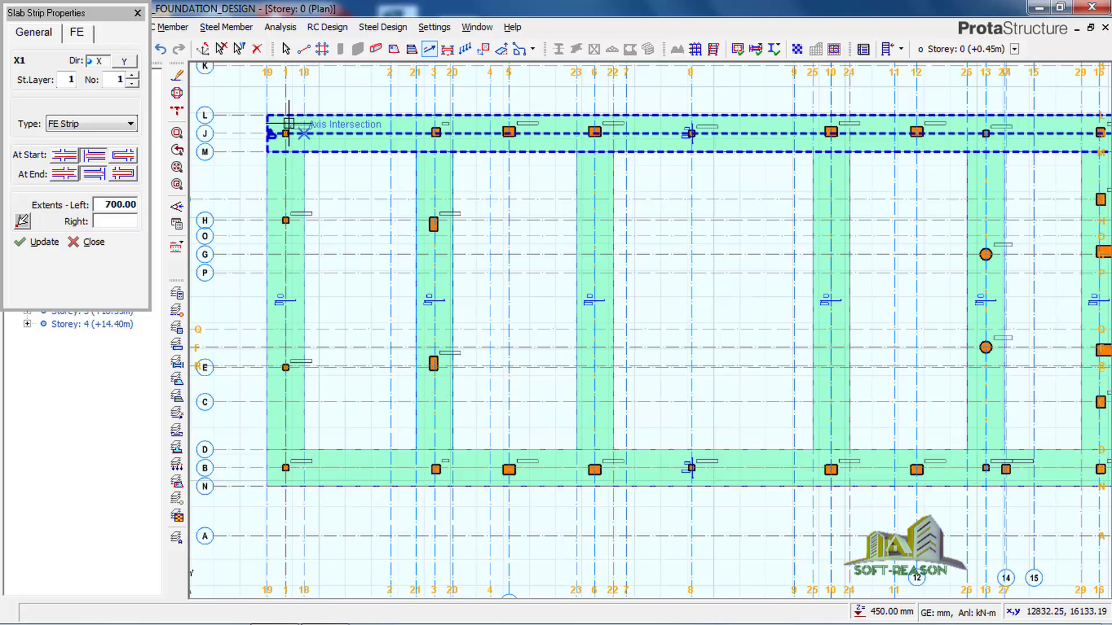
Step: Draw strip X2 along axis B from the B/19 intersection to near axis 28
click(284, 153)
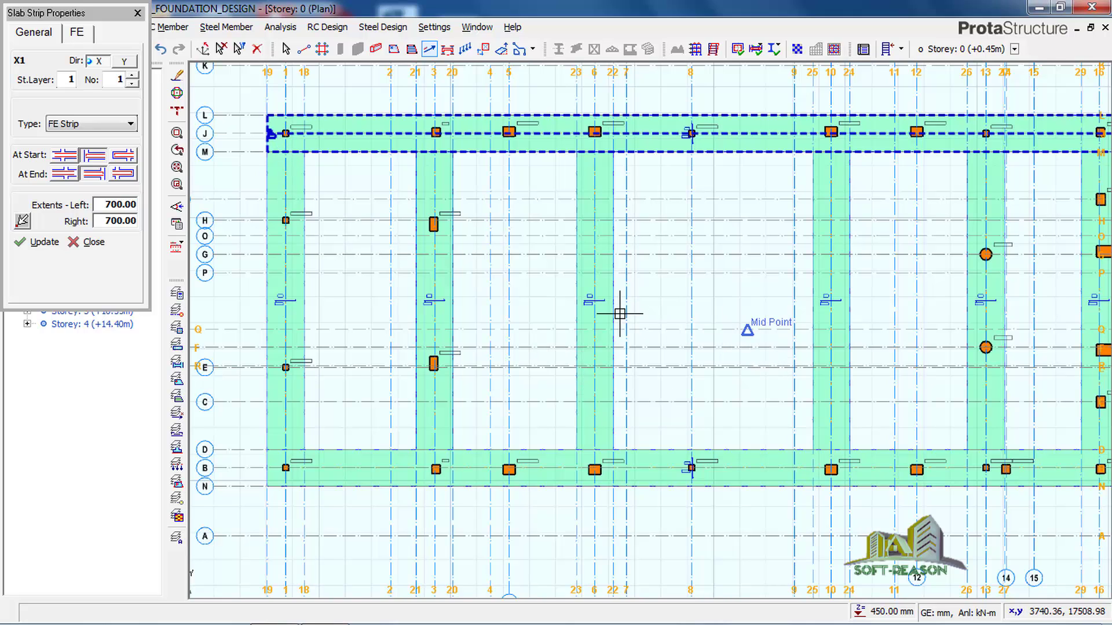
scroll(629, 310, down, 1)
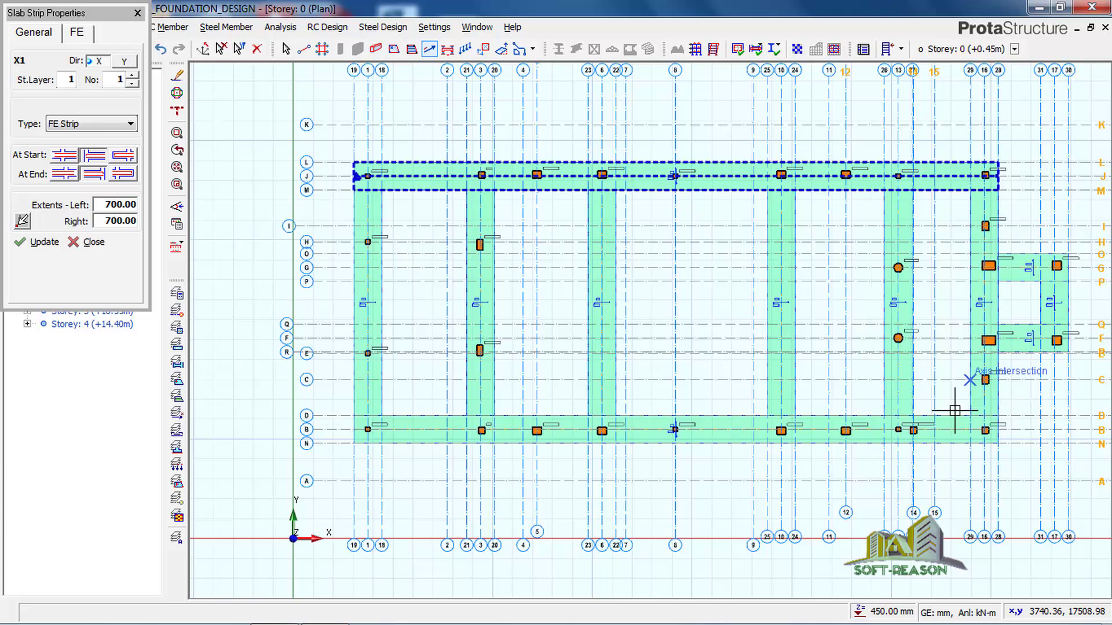
scroll(955, 411, up, 2)
scroll(832, 320, down, 2)
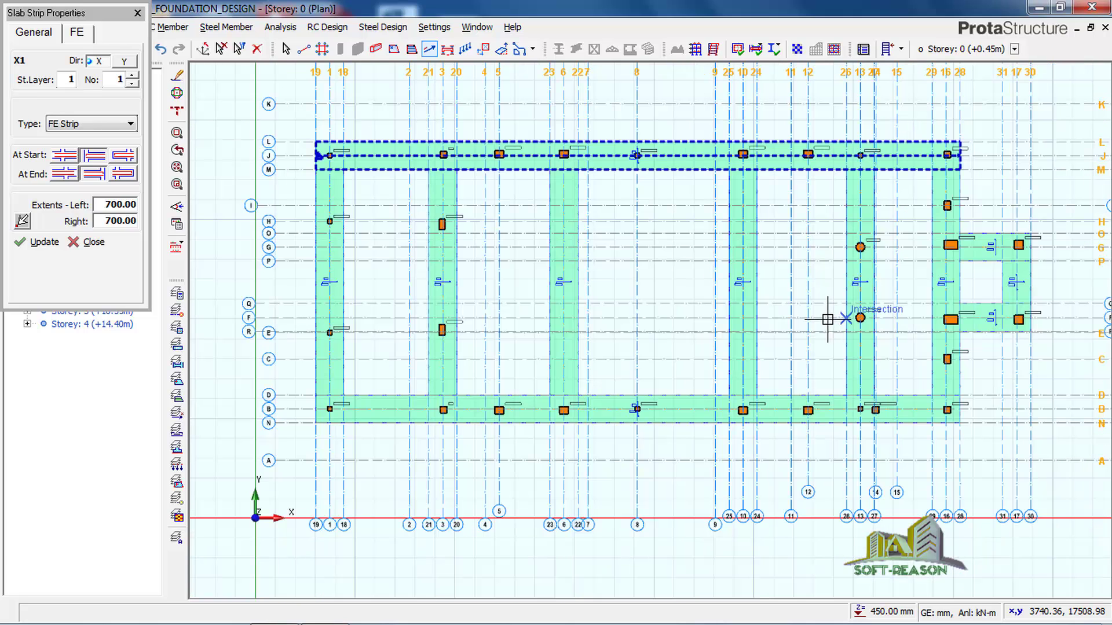
click(316, 409)
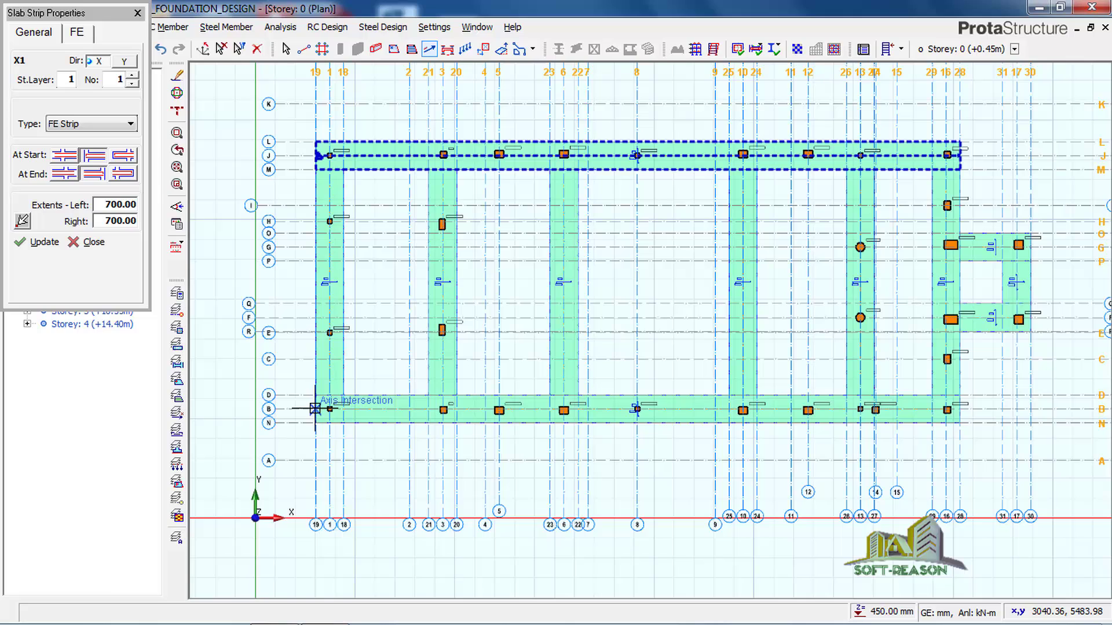
click(960, 410)
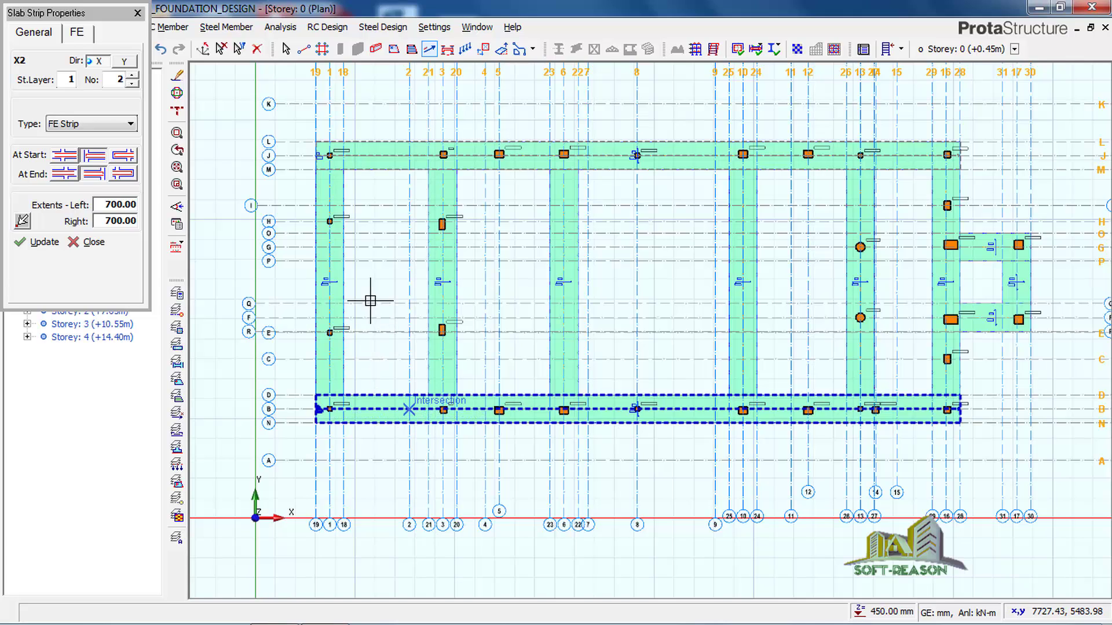
Step: Draw FE strips from grid M to D along axes 1, 3, 6 and 10
click(329, 172)
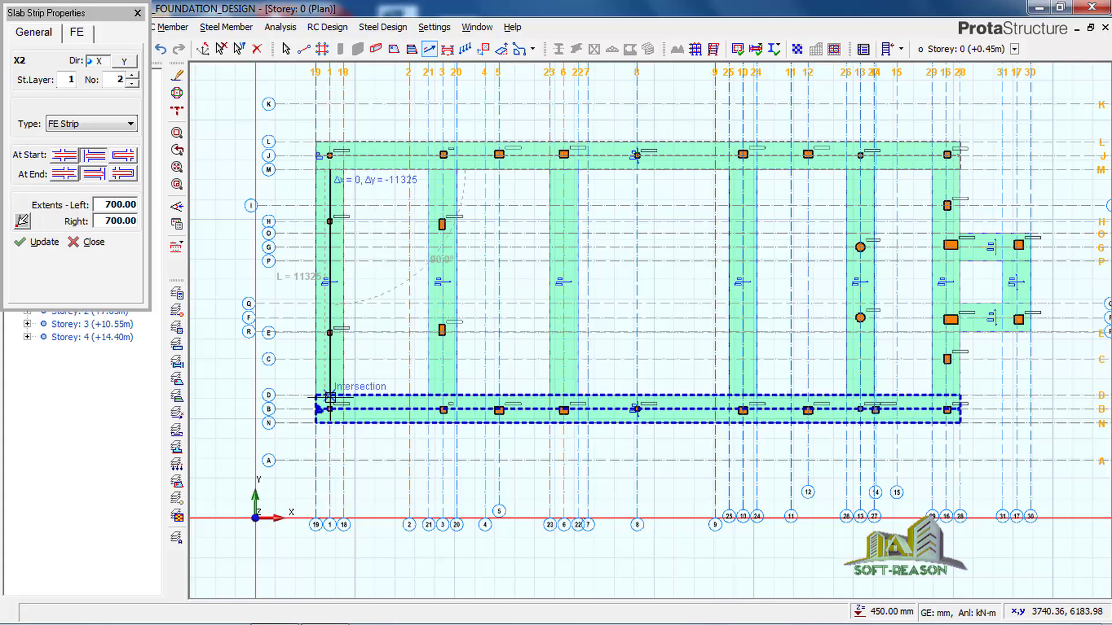
click(330, 397)
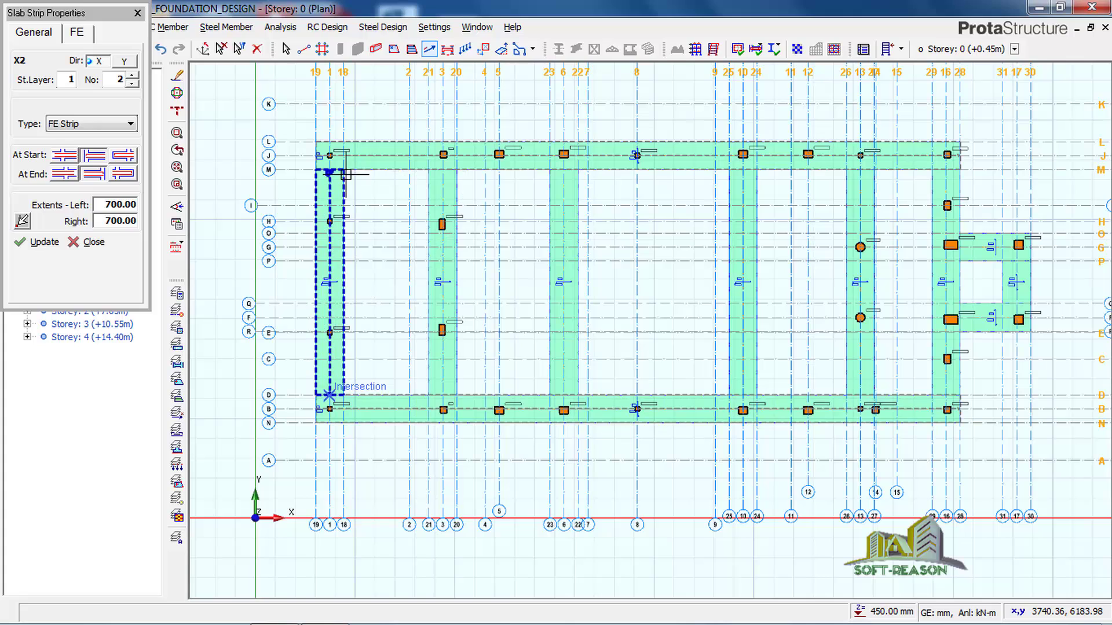
click(443, 170)
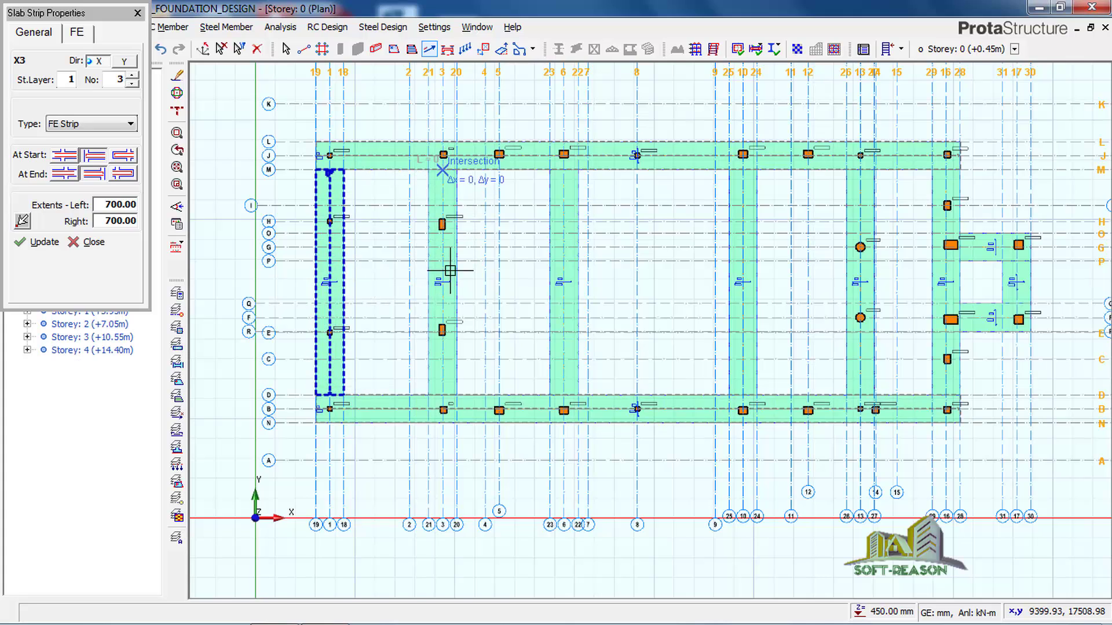
click(443, 395)
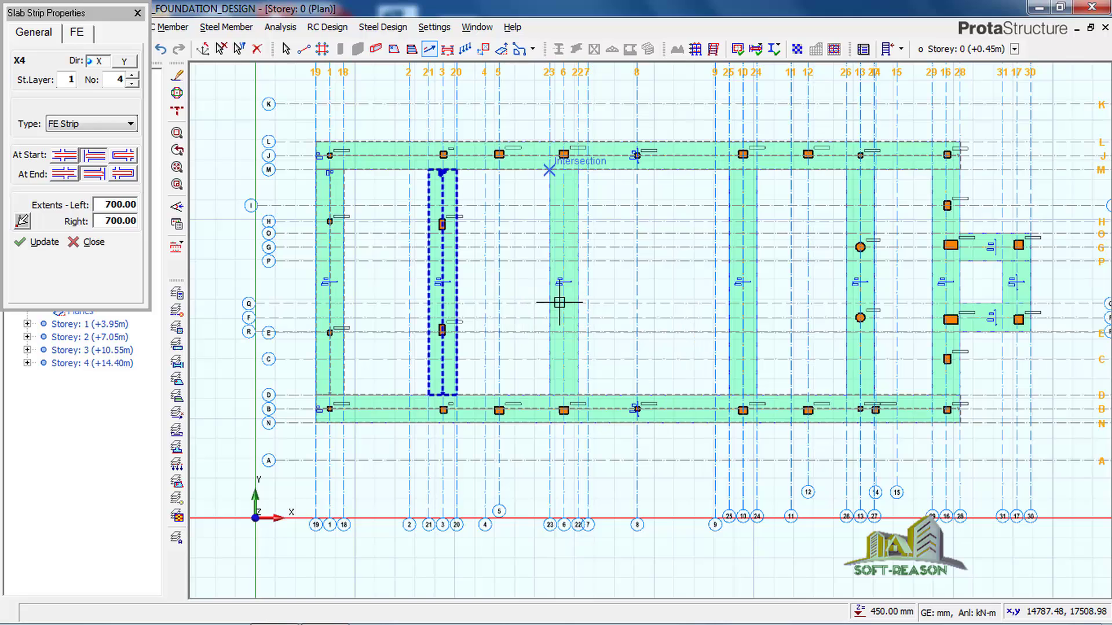
click(564, 171)
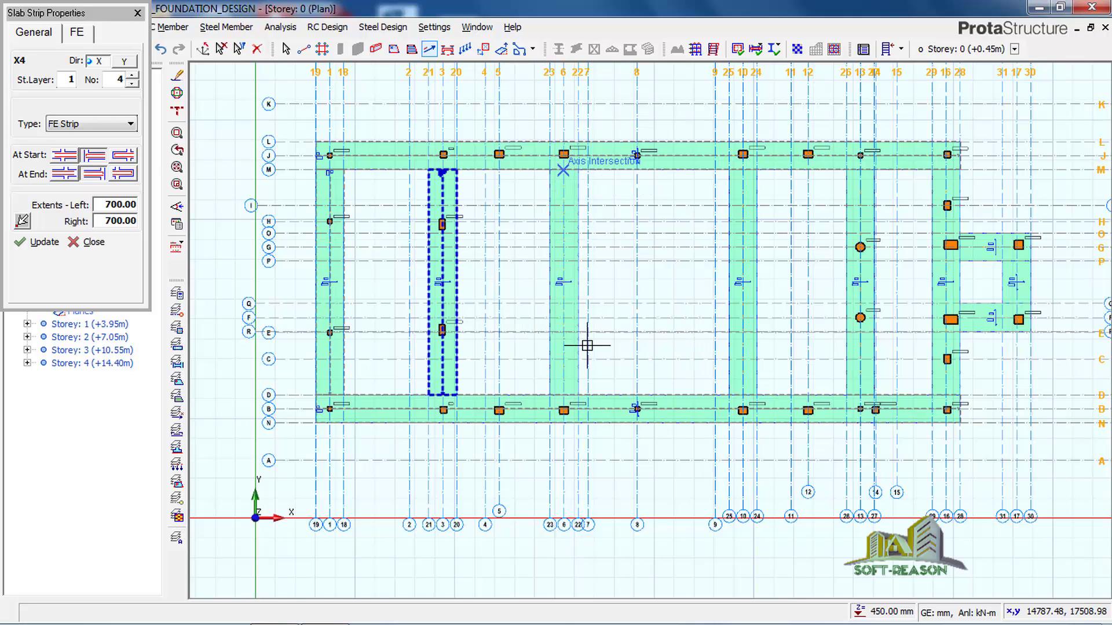
click(563, 395)
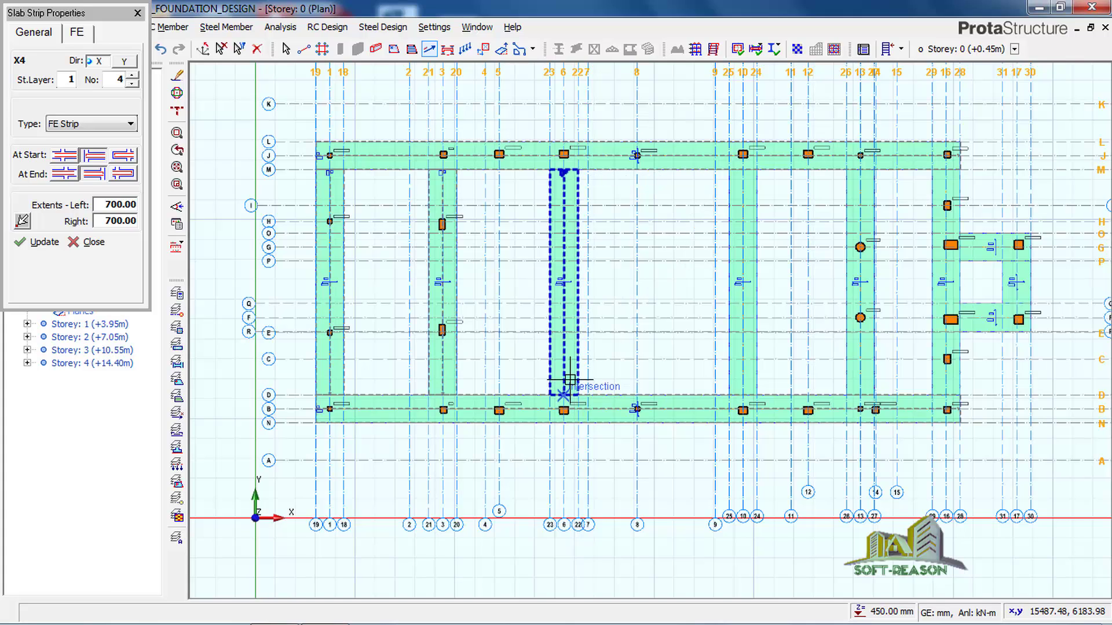
click(742, 170)
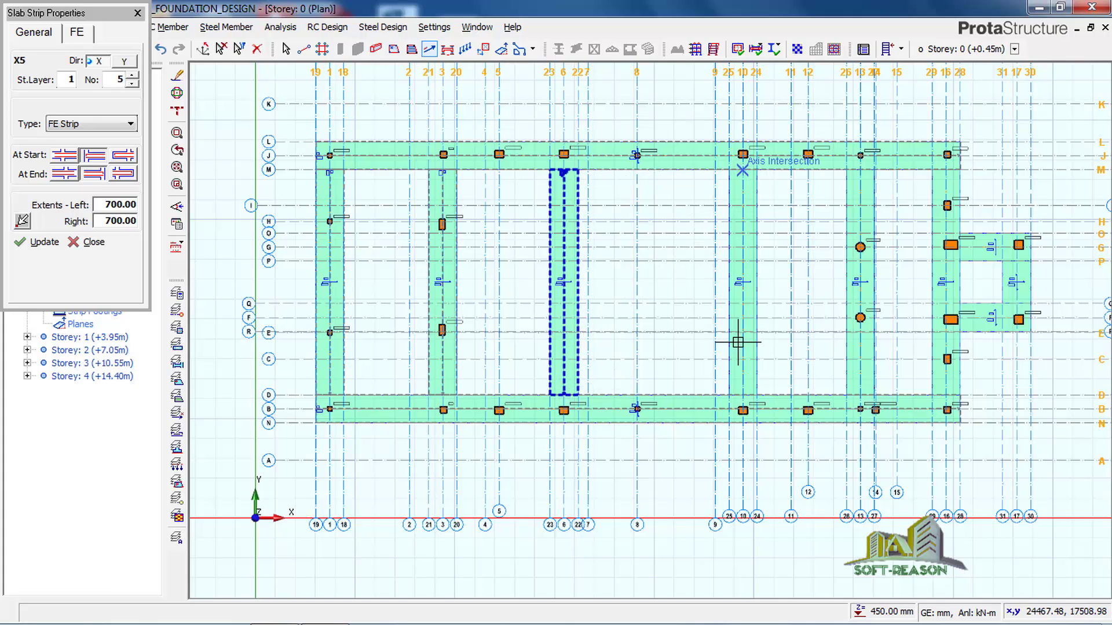
click(742, 395)
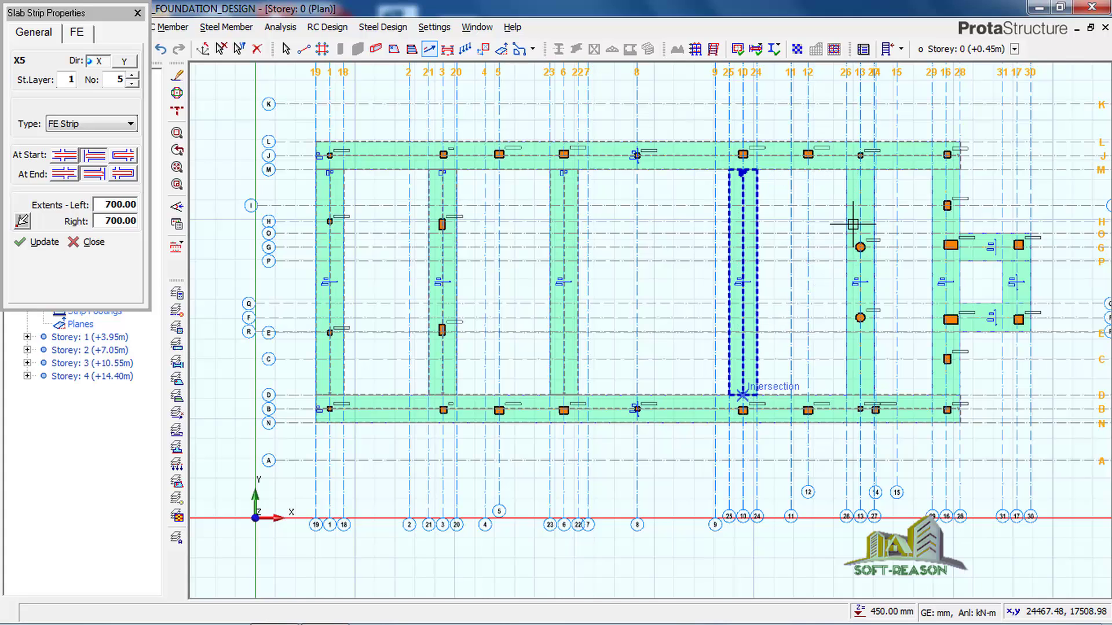
Step: Draw FE strips along axes 13 and 16 (M to D) and axis 17 (H to E), then start right-wing strips
click(863, 169)
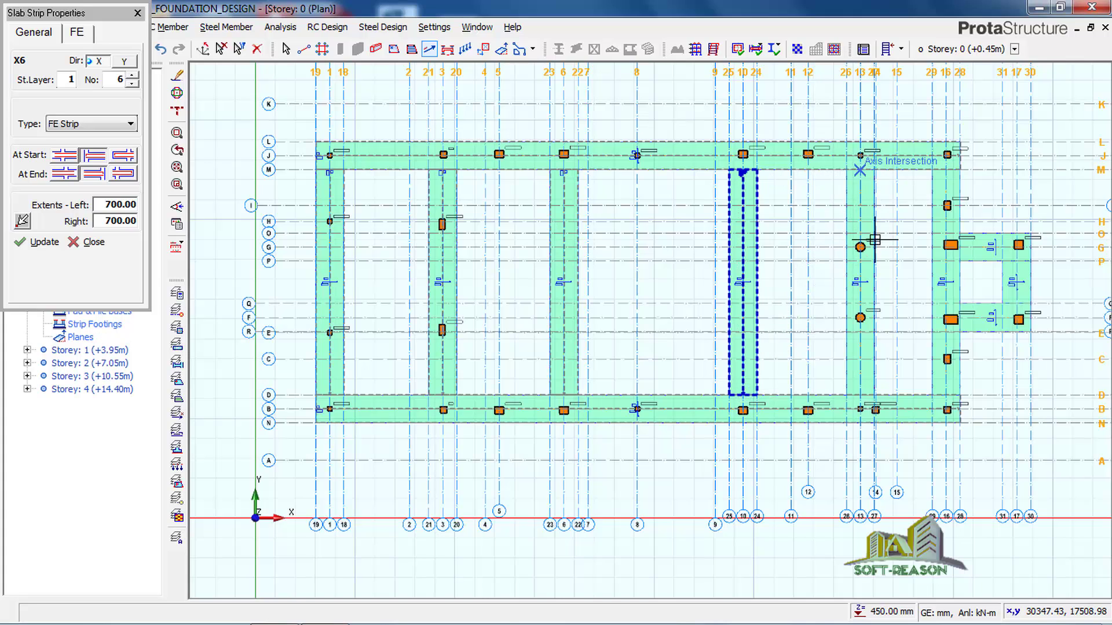
click(862, 395)
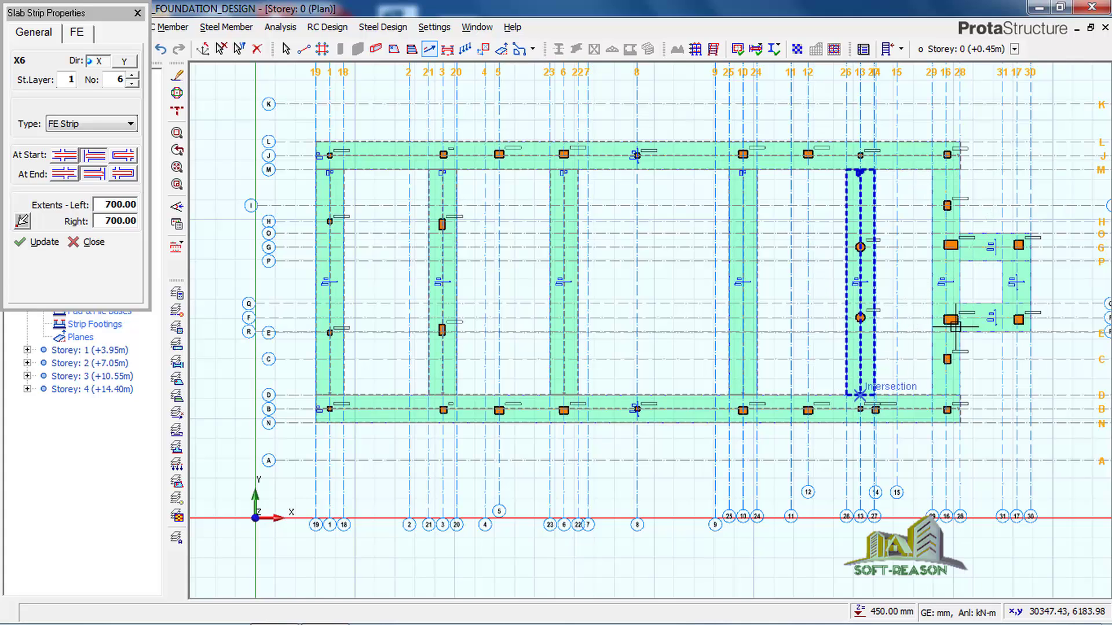
click(947, 169)
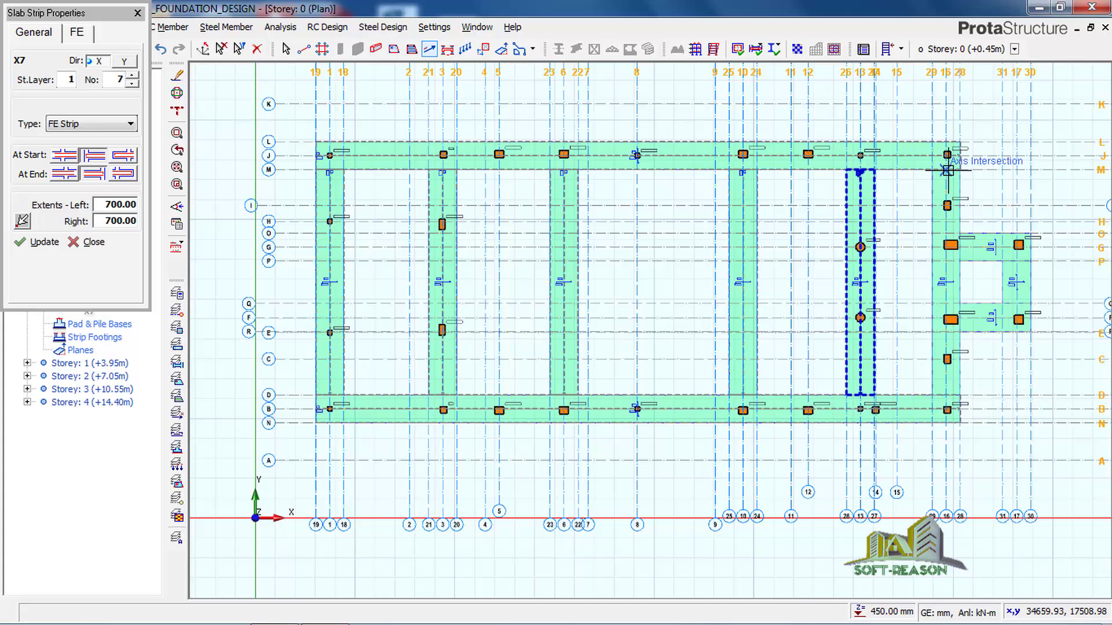
click(947, 394)
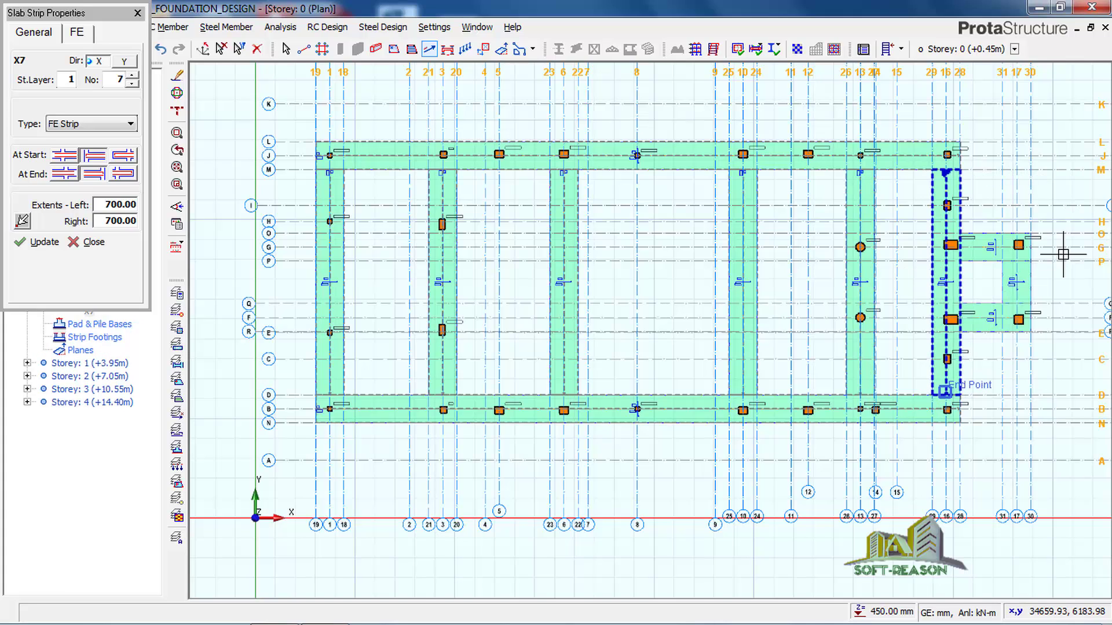
click(1018, 234)
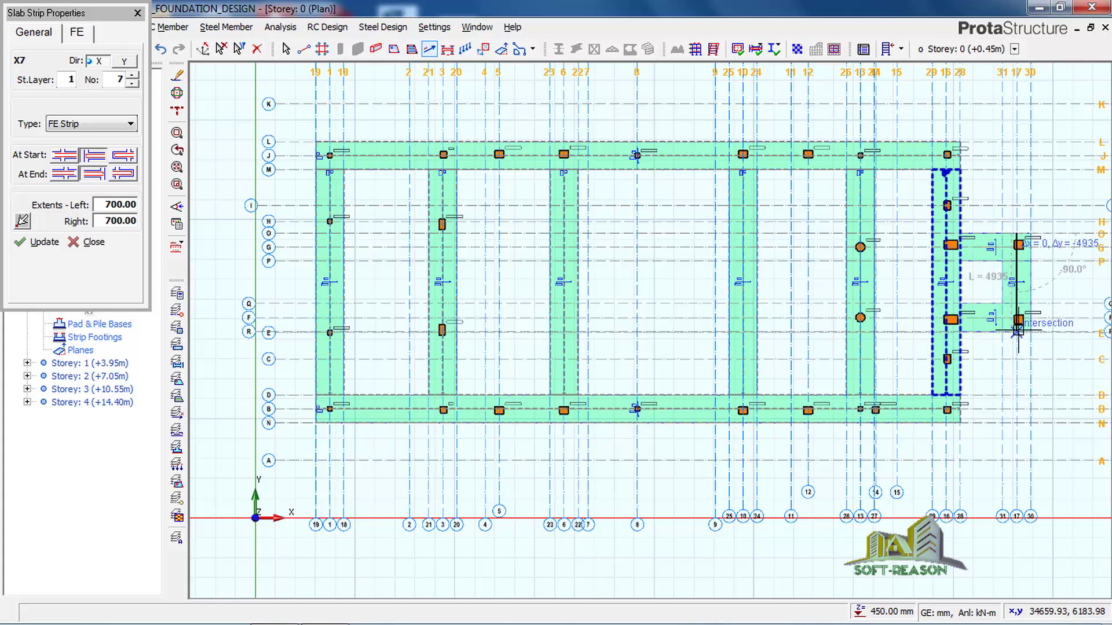
click(1017, 331)
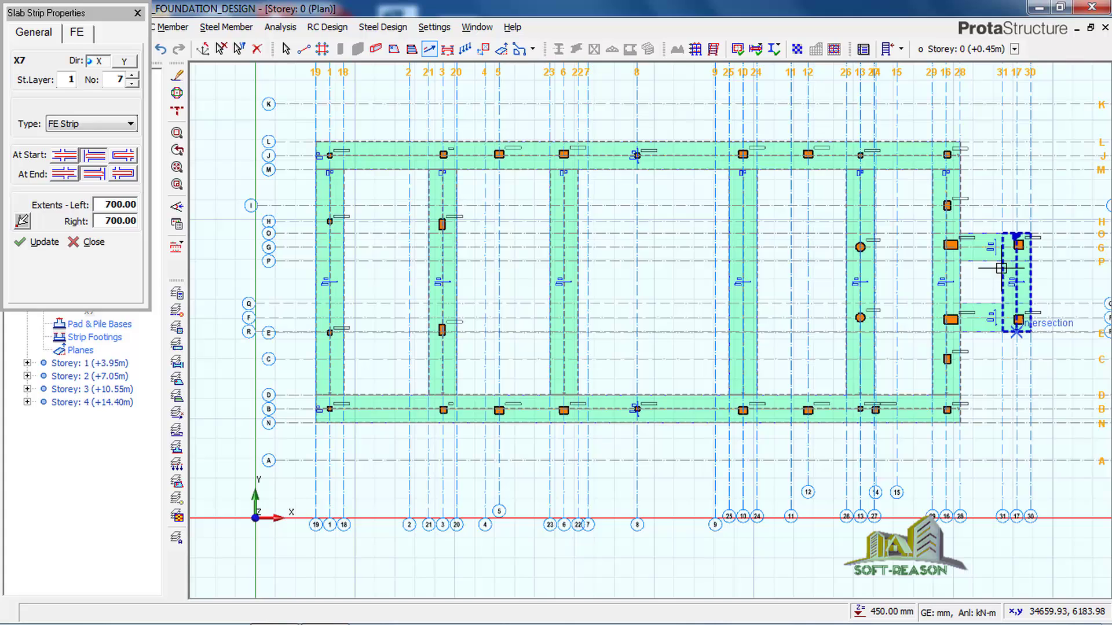
click(1001, 246)
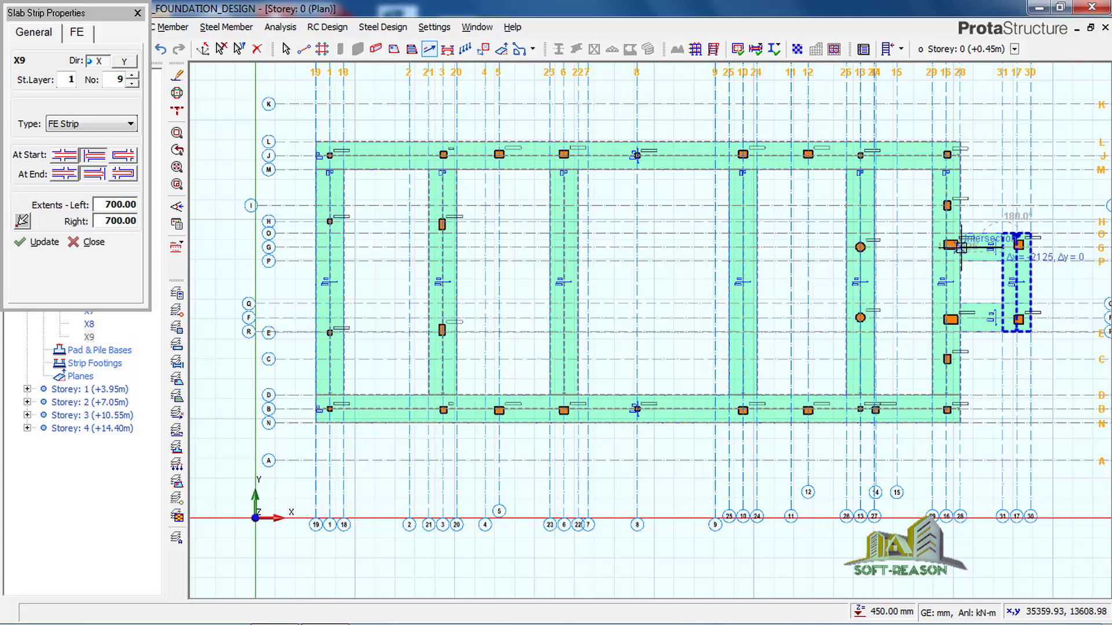
click(961, 247)
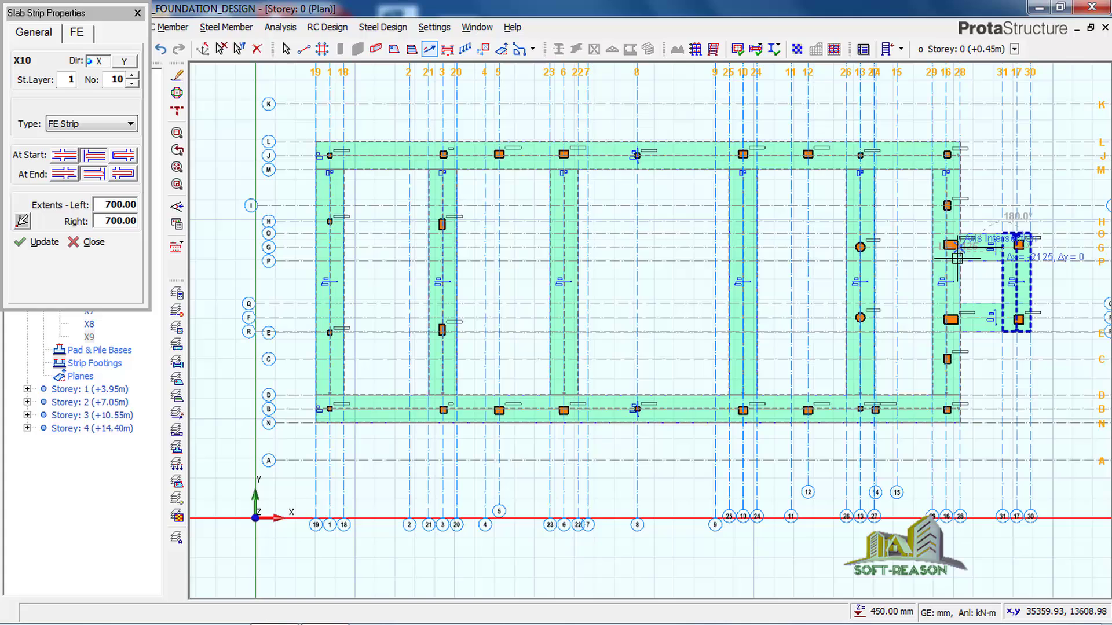
click(1000, 248)
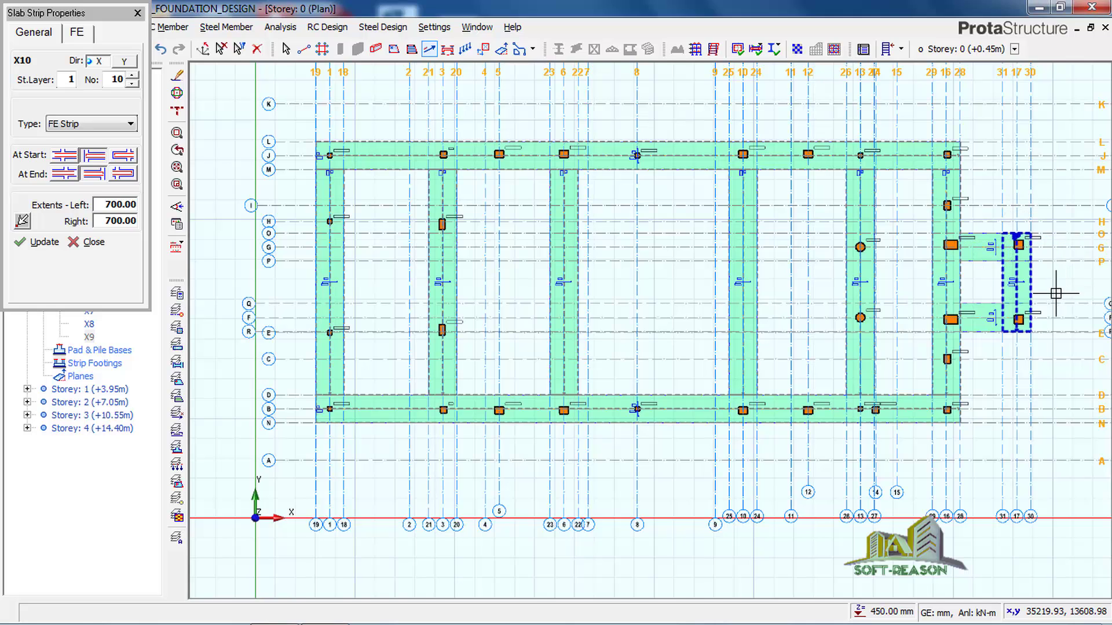
Step: Zoom in and draw strip X10 along footing FS9 from column 1C19 to grid 30
scroll(1057, 293, up, 1)
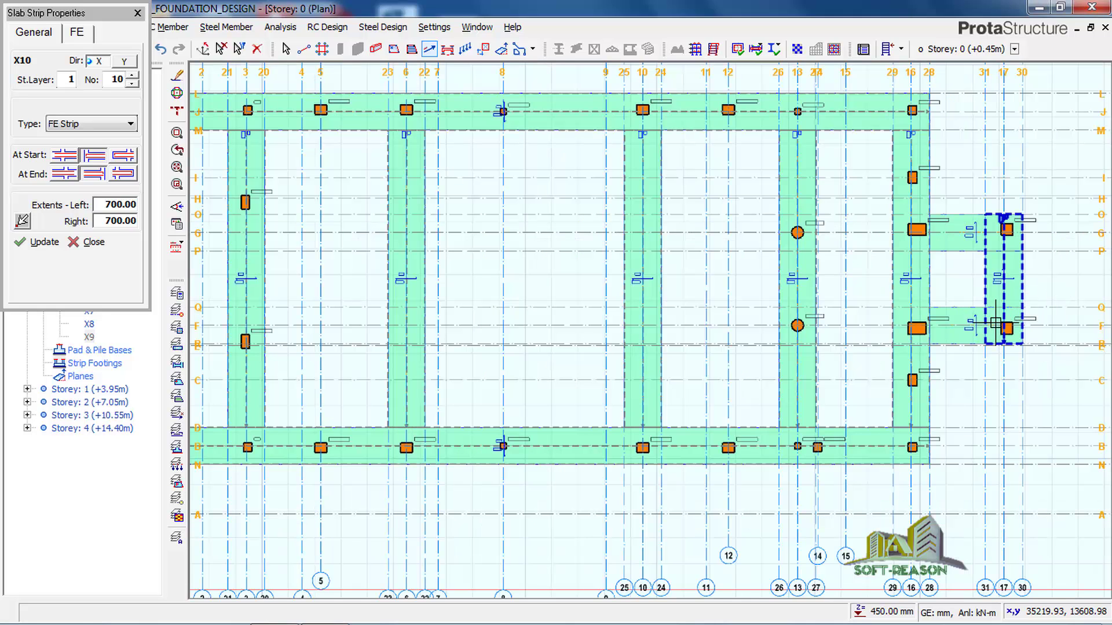
scroll(991, 350, up, 1)
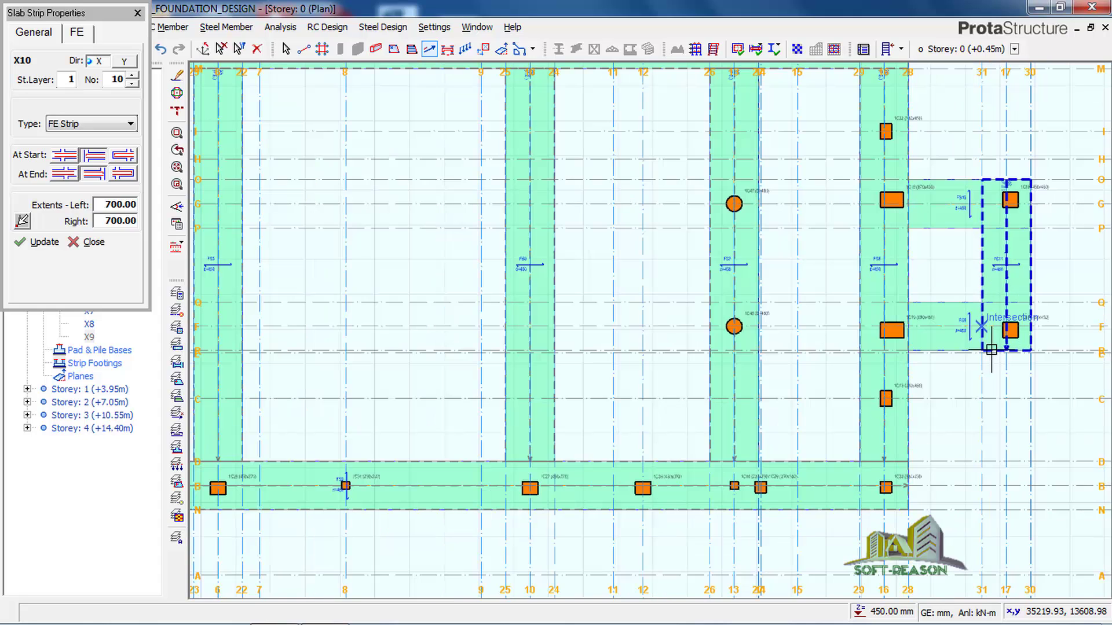
scroll(992, 349, up, 2)
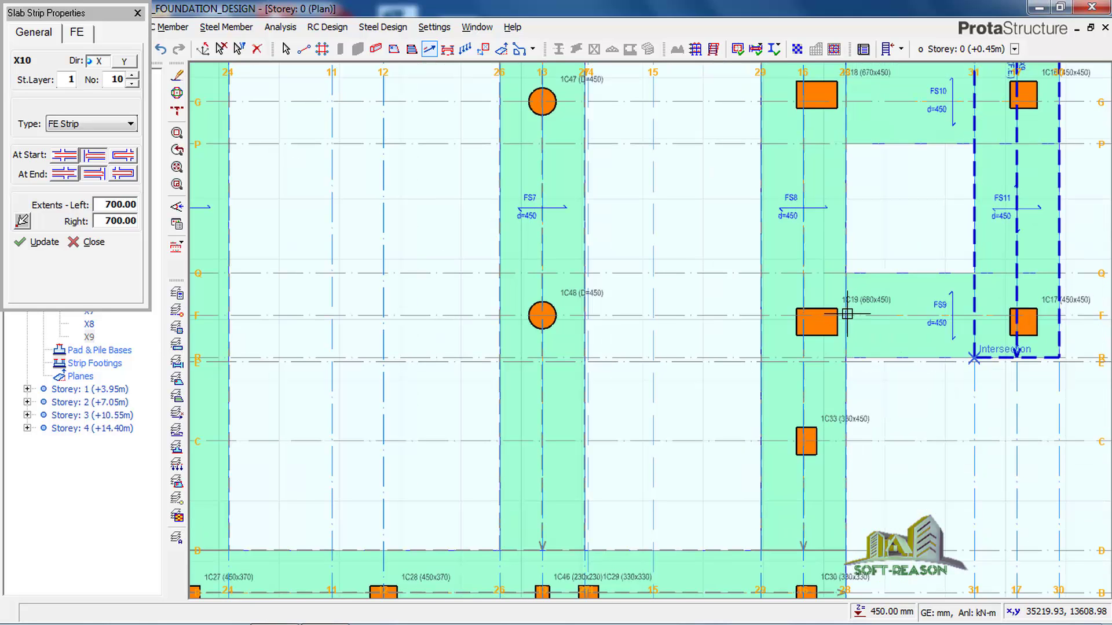
click(846, 316)
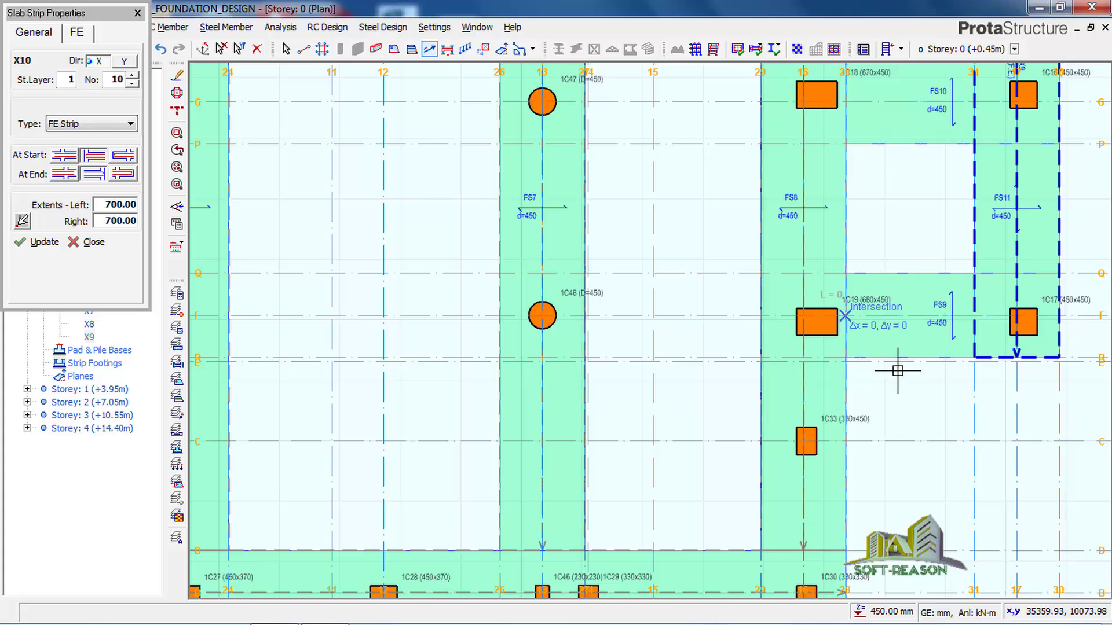
click(975, 316)
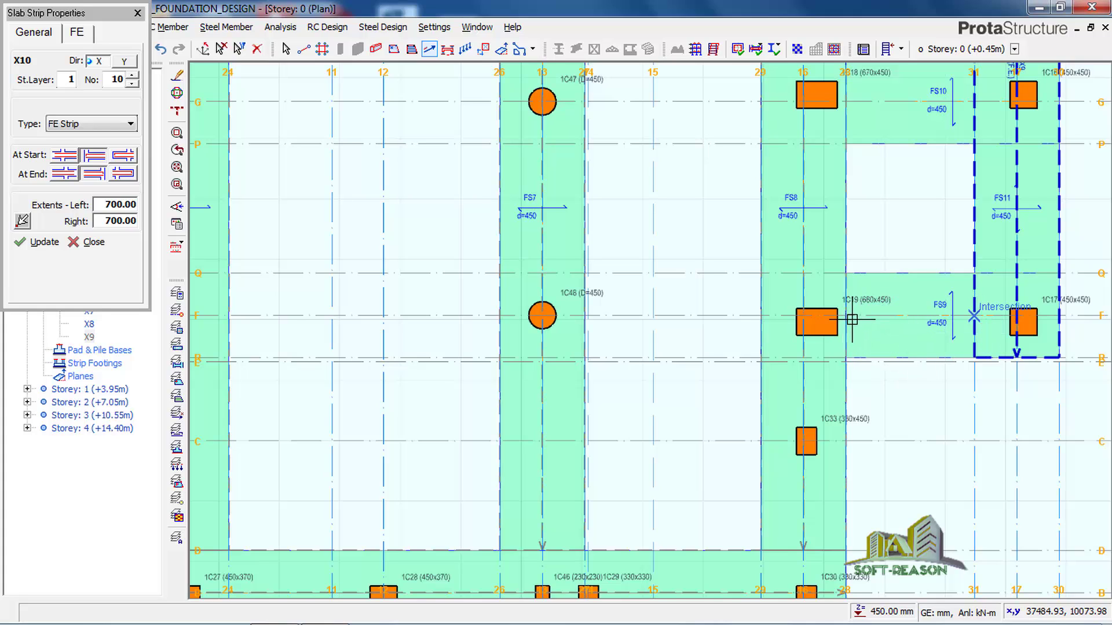
click(847, 315)
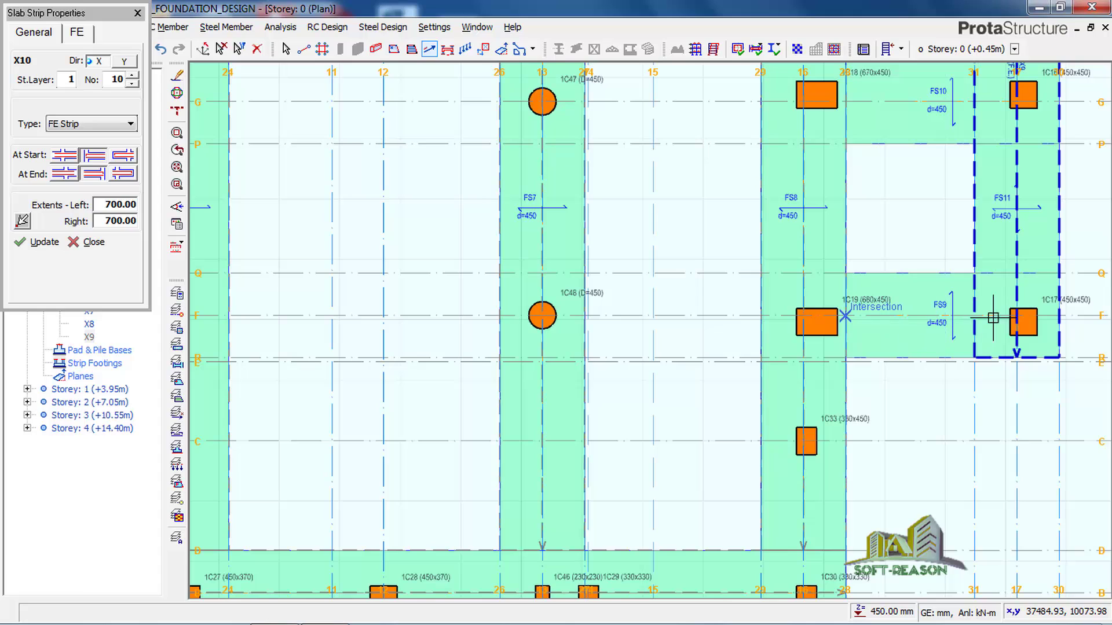
click(1060, 315)
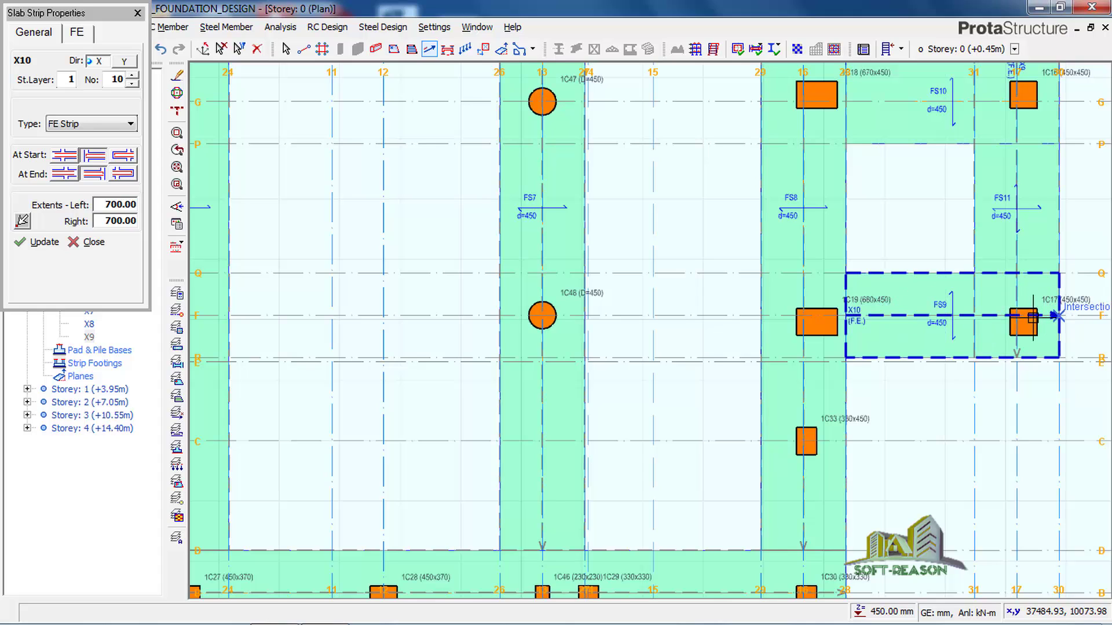
Step: Draw strip X11 along footing FS10 from beside 1C18 to past column 1C16
scroll(918, 398, down, 1)
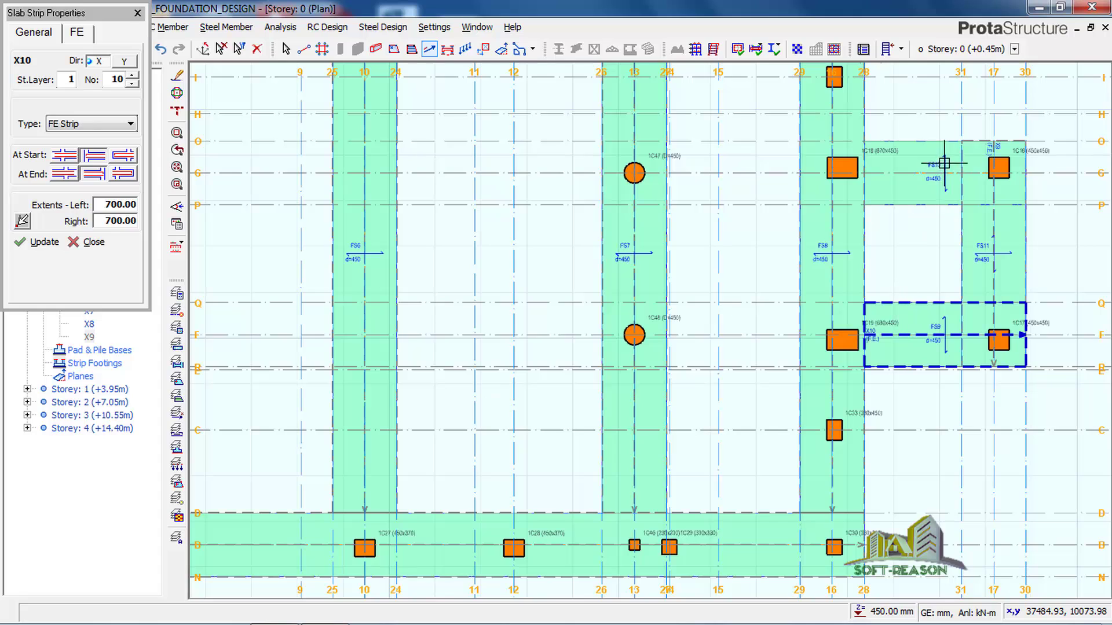
scroll(938, 168, down, 1)
scroll(932, 173, up, 1)
scroll(880, 226, up, 1)
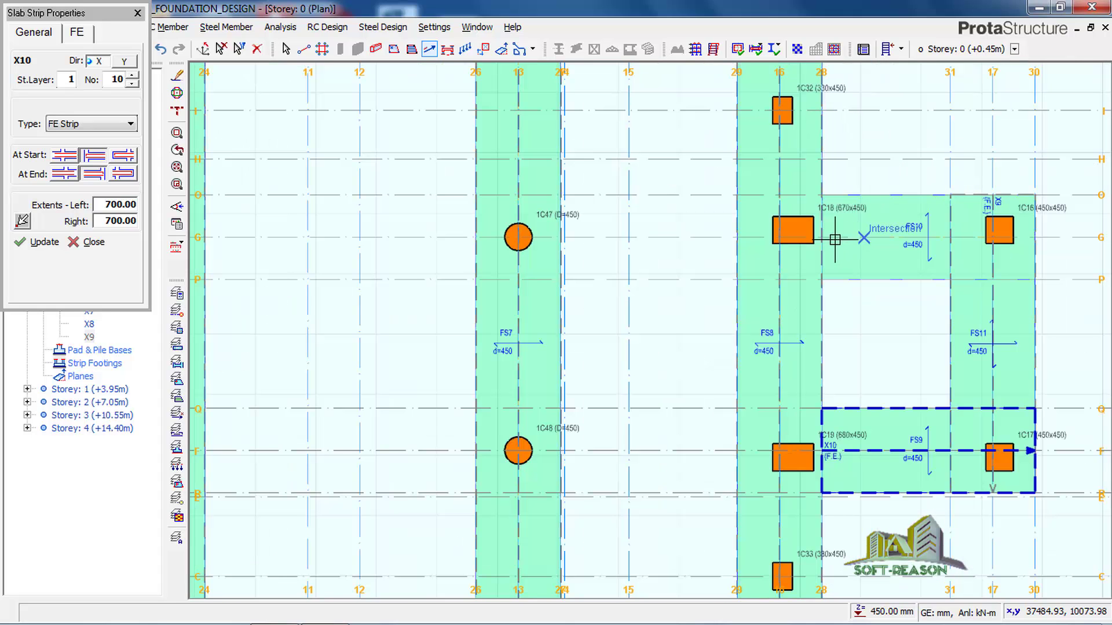
click(929, 238)
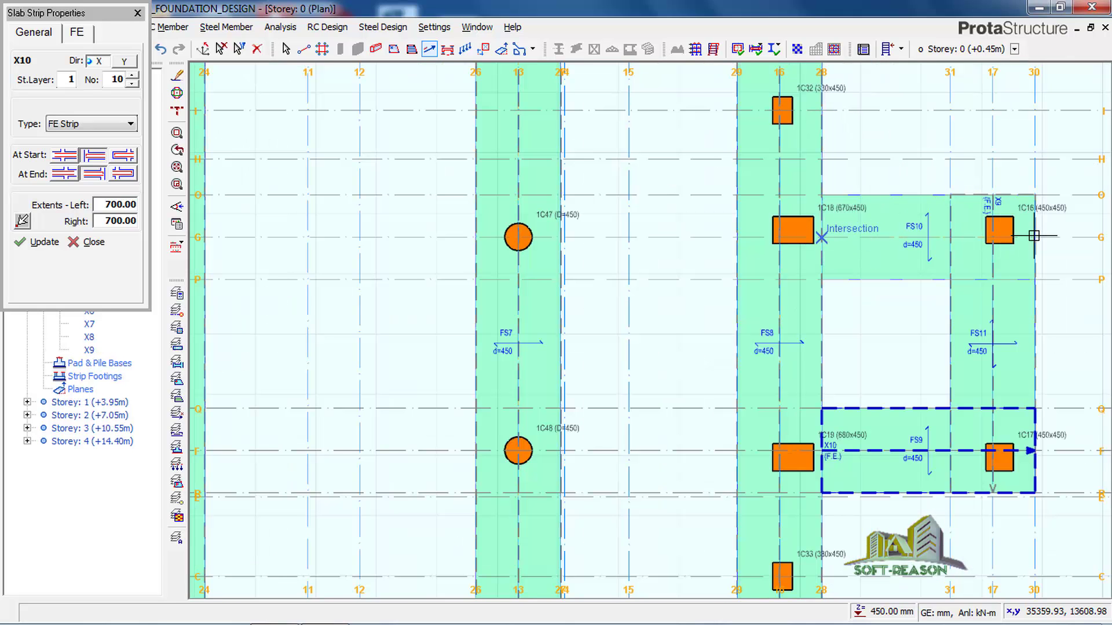
click(1033, 236)
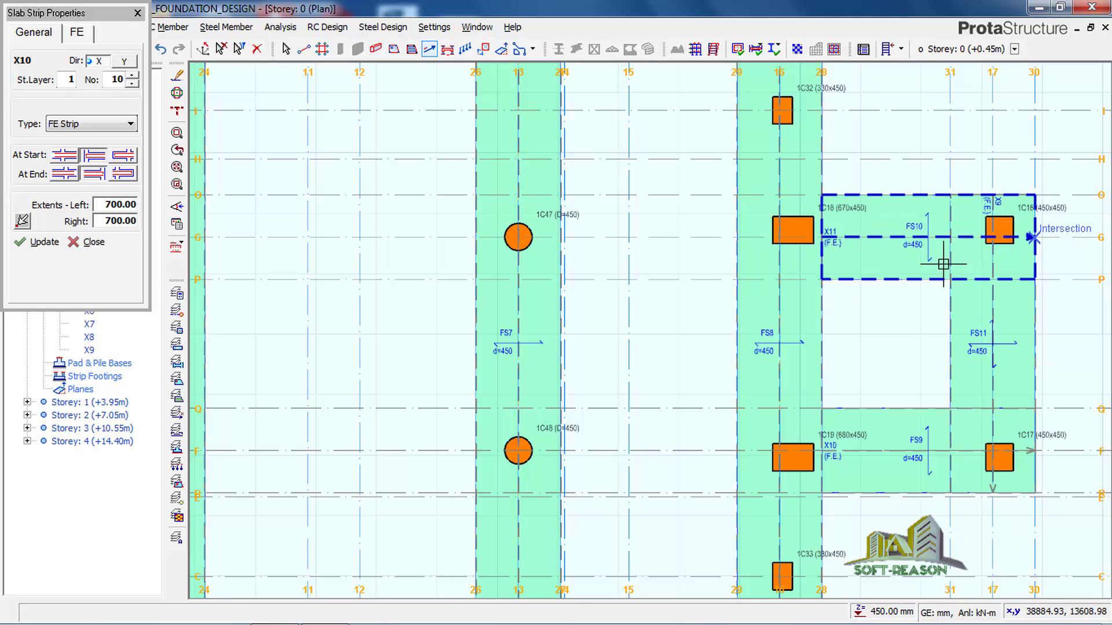
scroll(939, 317, down, 4)
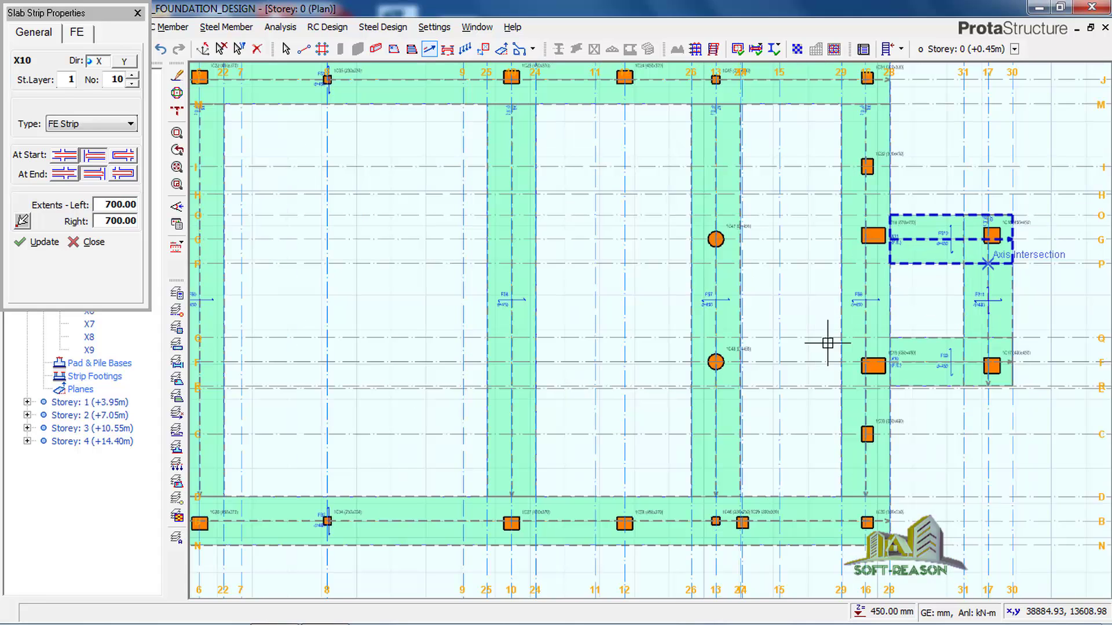
scroll(666, 327, down, 2)
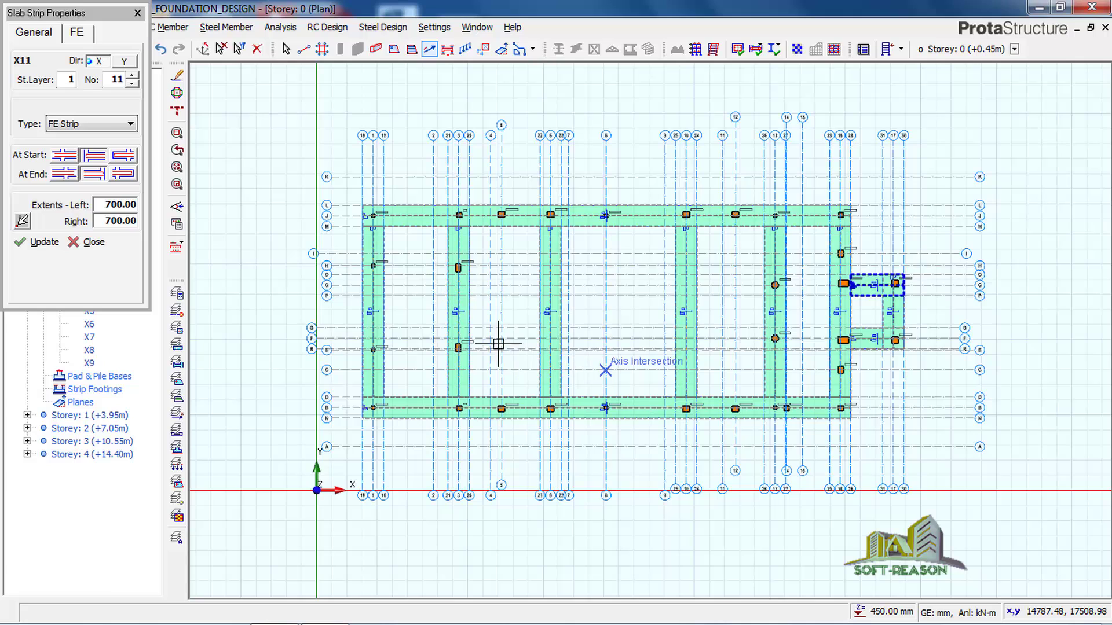
scroll(498, 344, up, 2)
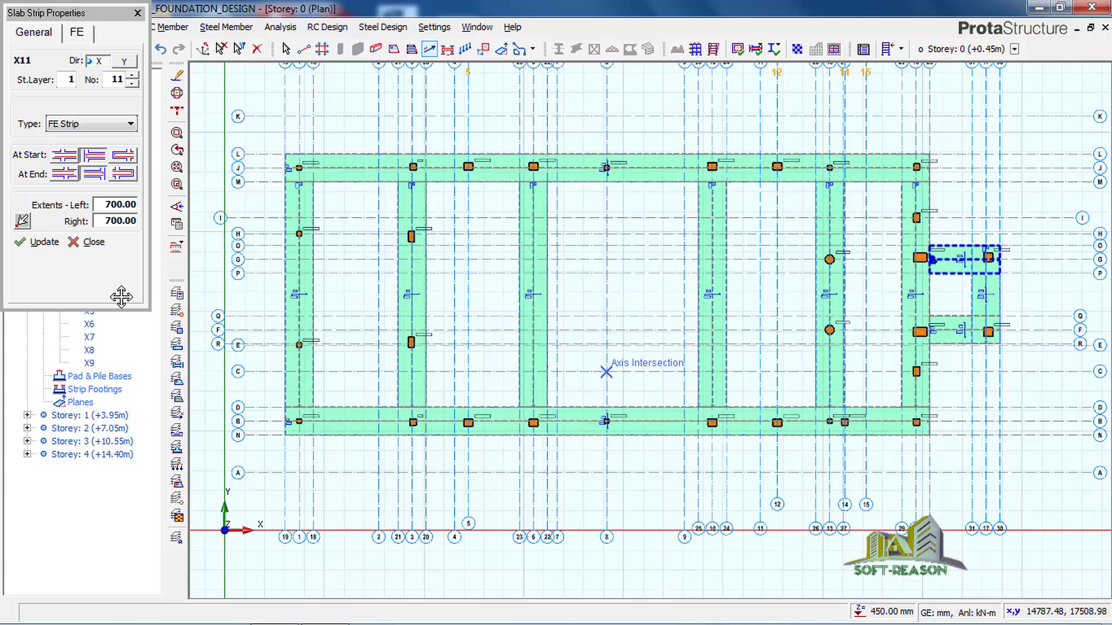
Step: Update and close the Slab Strip Properties, then save the STRIP_FOUNDATION_DESIGN project
click(36, 242)
click(88, 242)
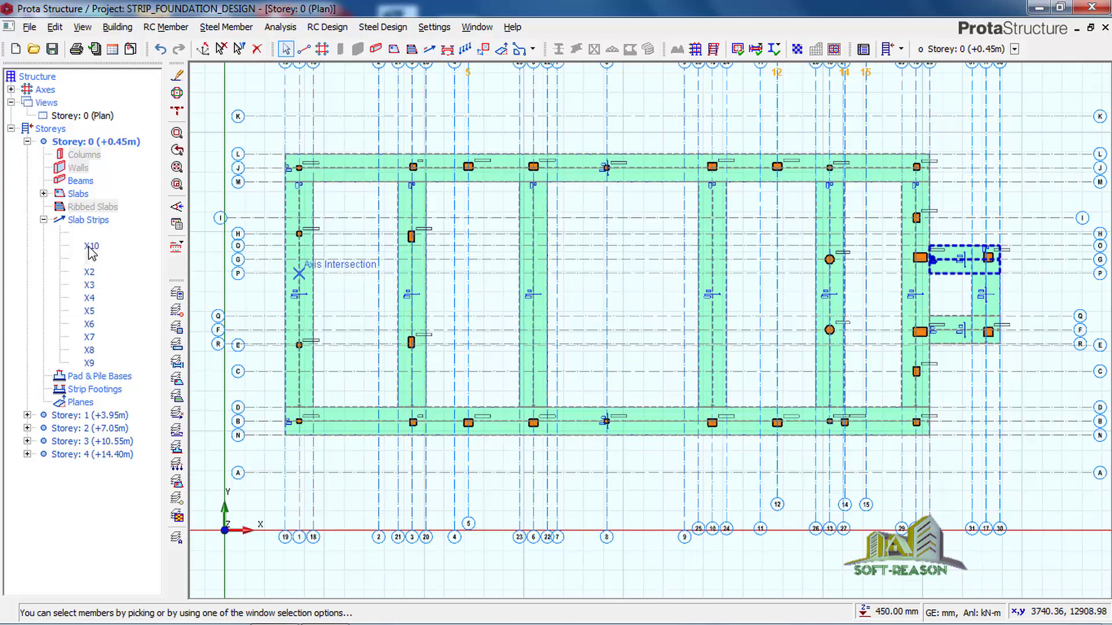
click(52, 49)
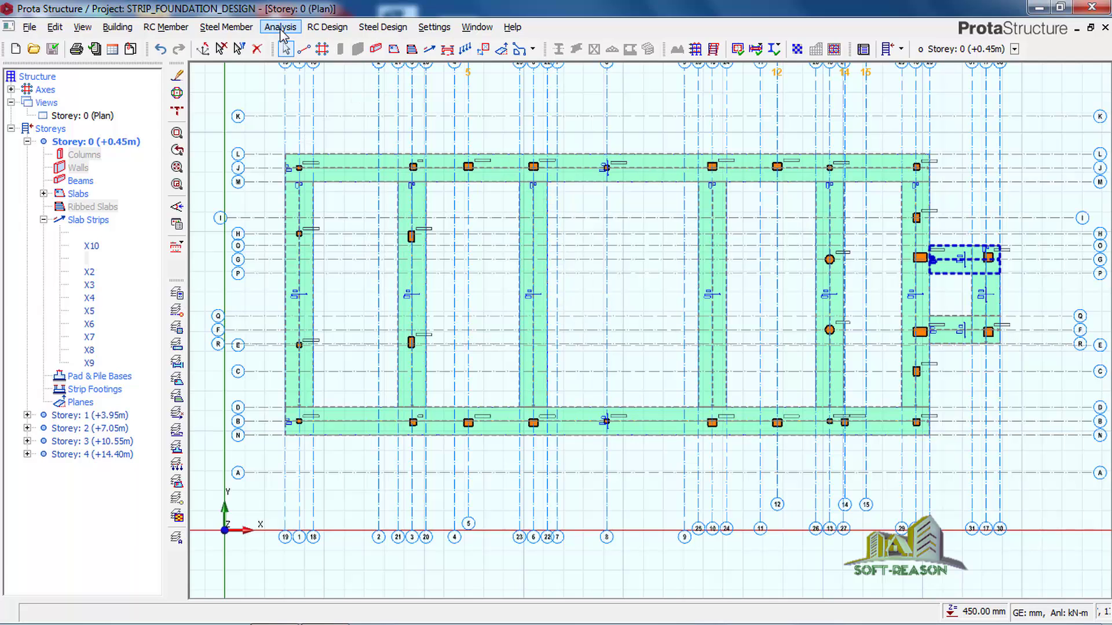
Step: Open FE Raft Foundation Analysis from the Analysis menu
click(280, 27)
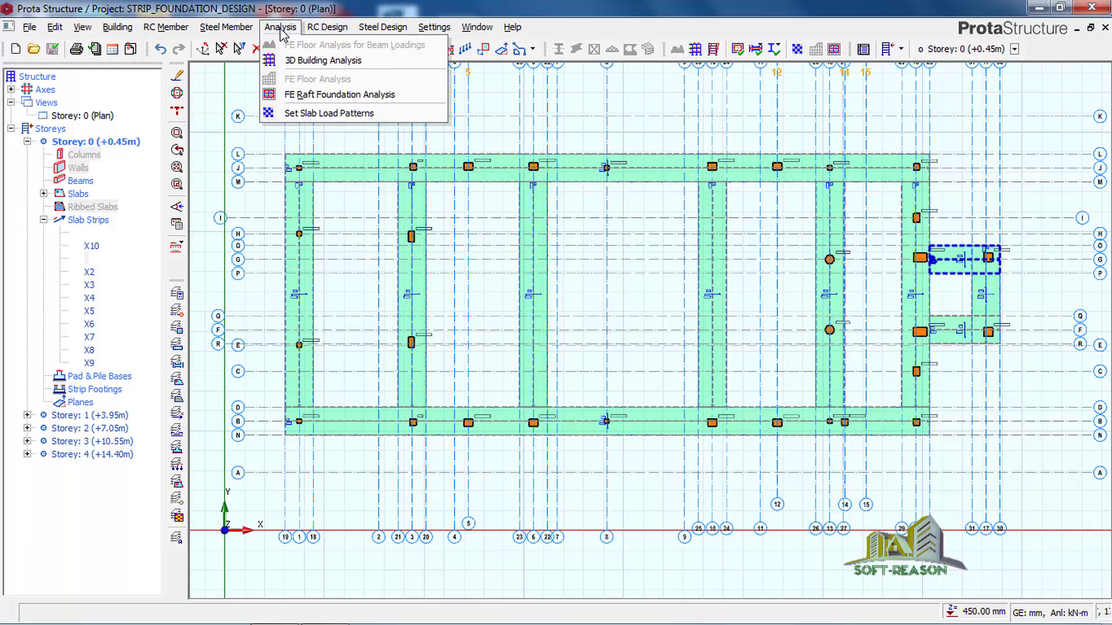
click(305, 96)
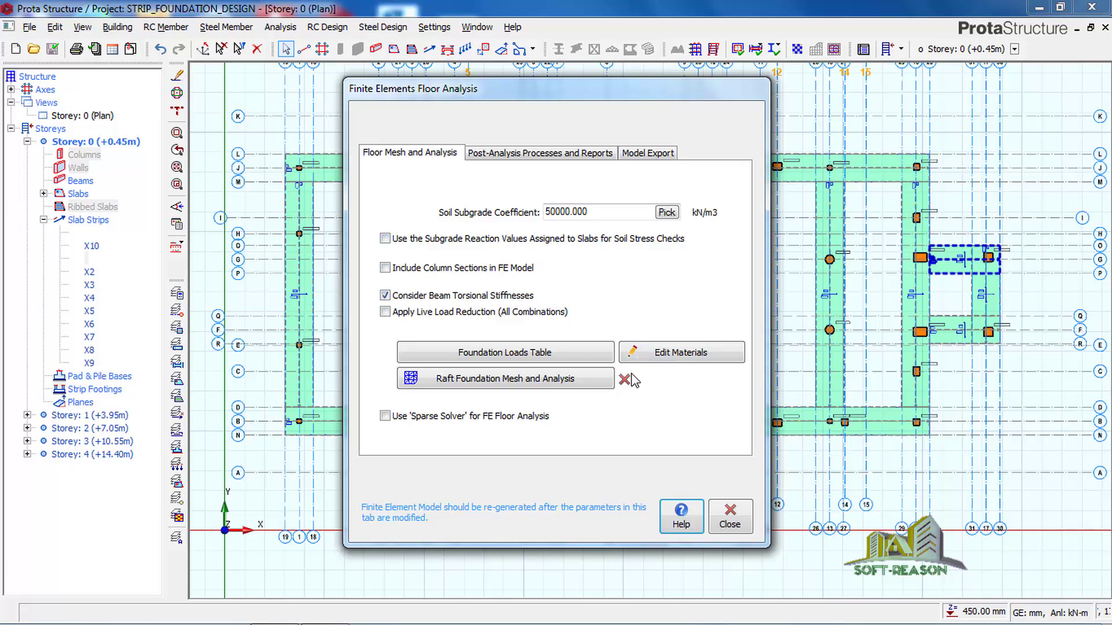
Step: Review the slab and foundation rebar diameters under Edit Materials and confirm the material settings
click(672, 360)
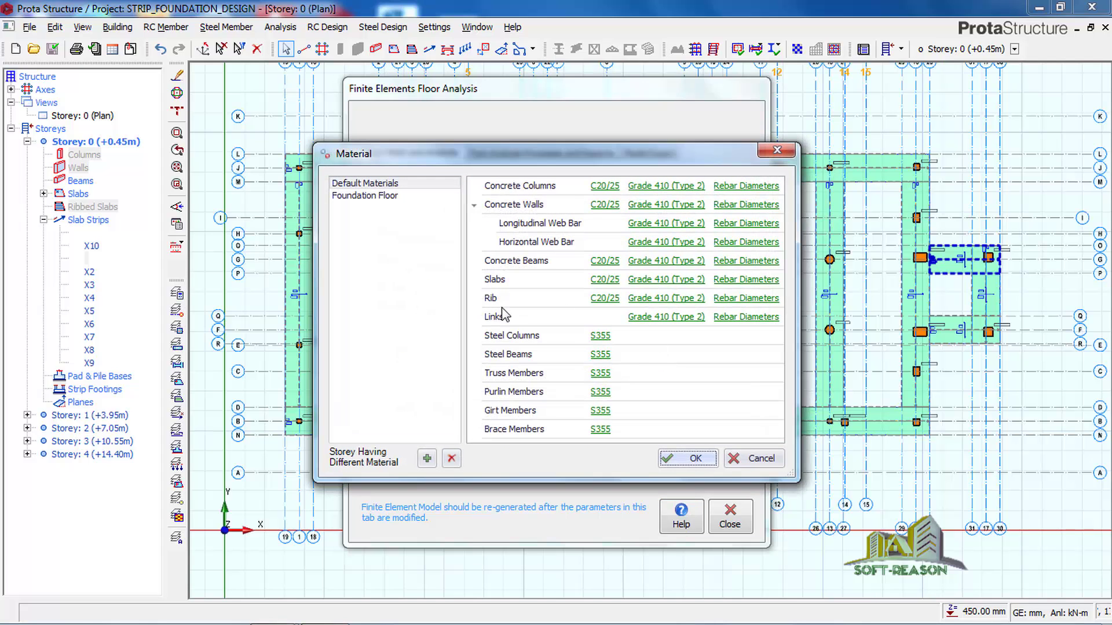
click(749, 280)
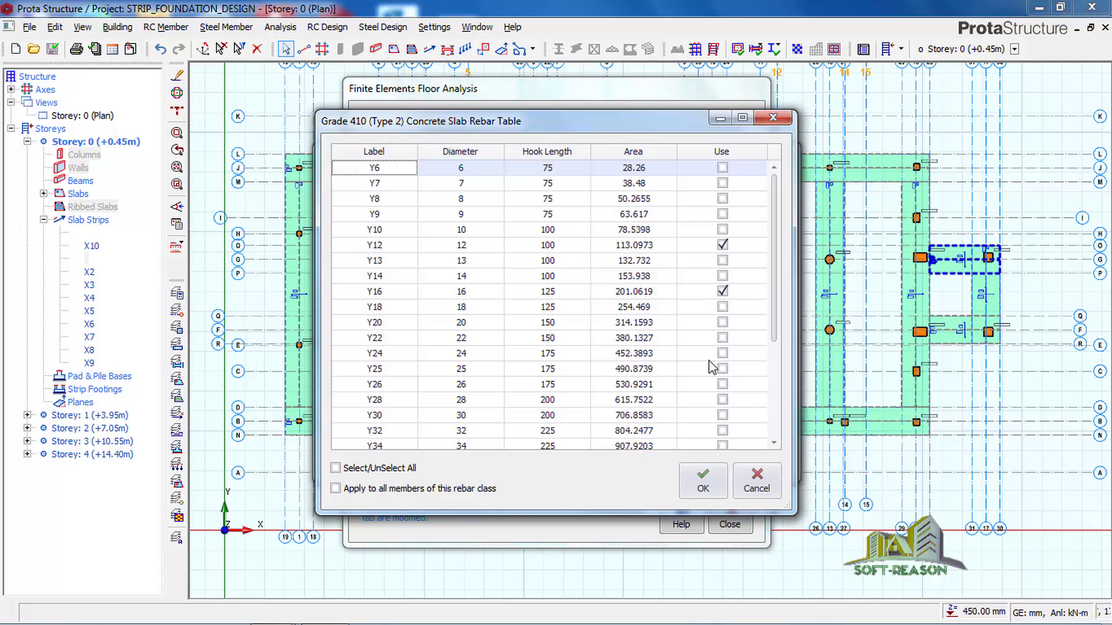
click(703, 481)
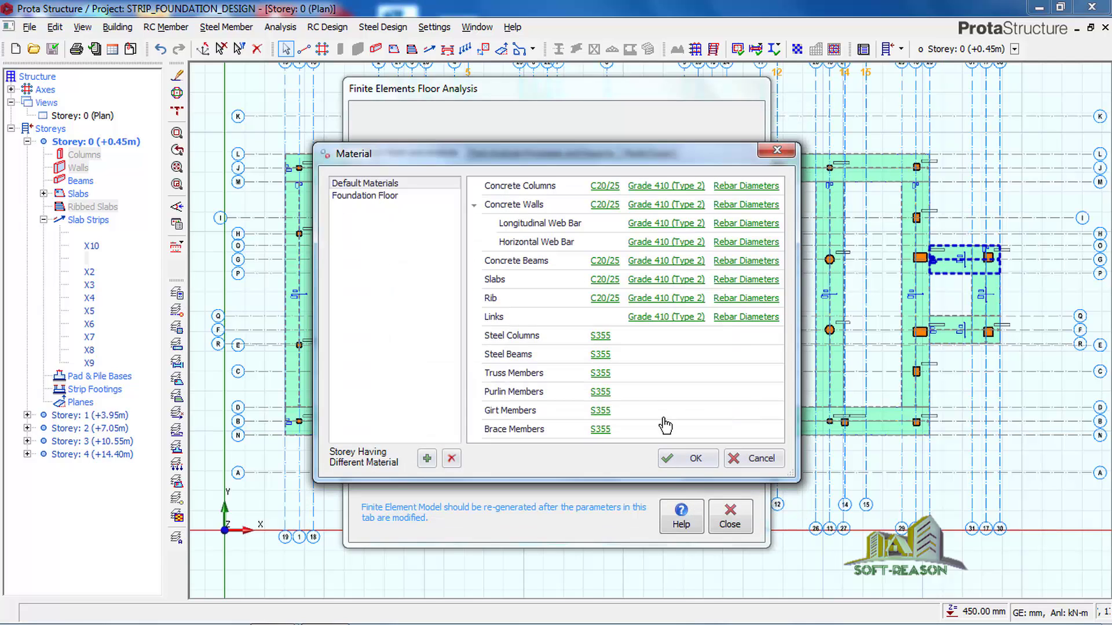
click(378, 197)
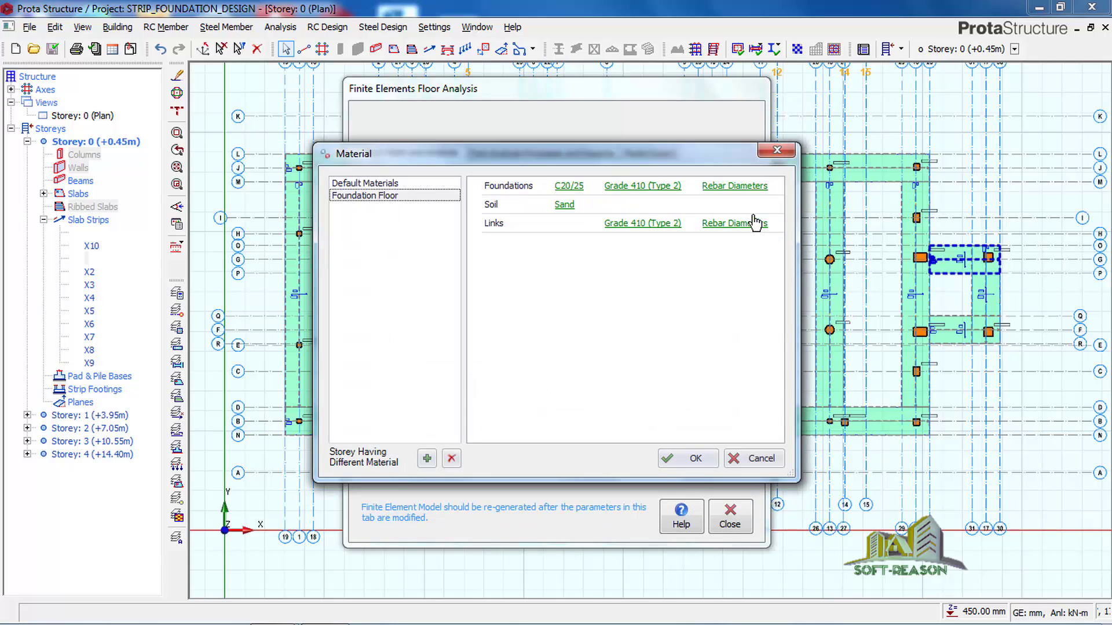
click(746, 187)
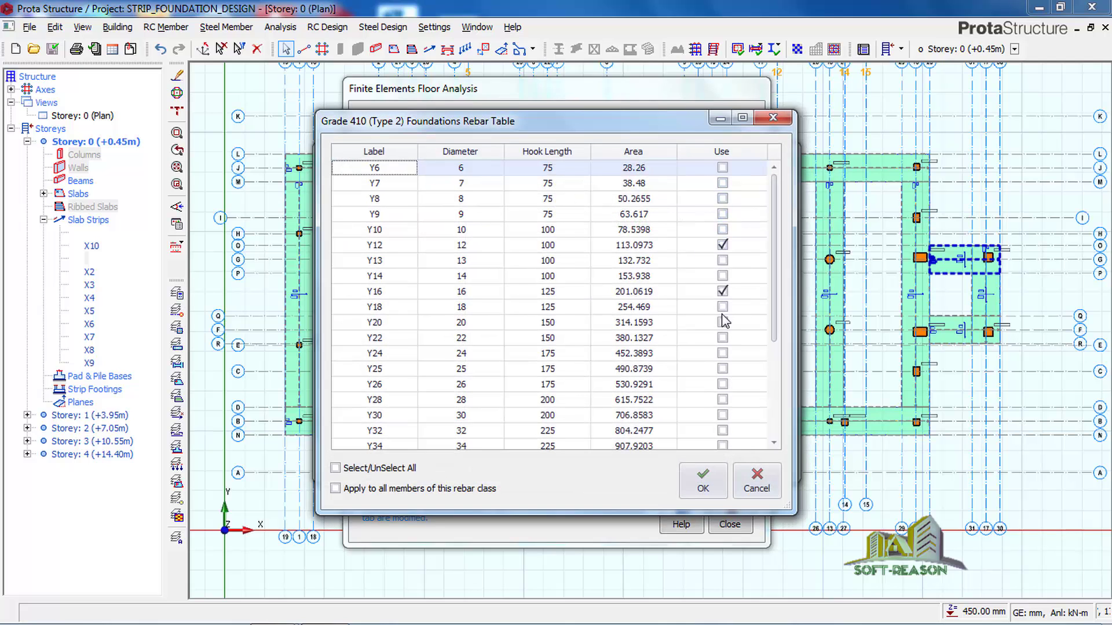
click(713, 487)
click(702, 464)
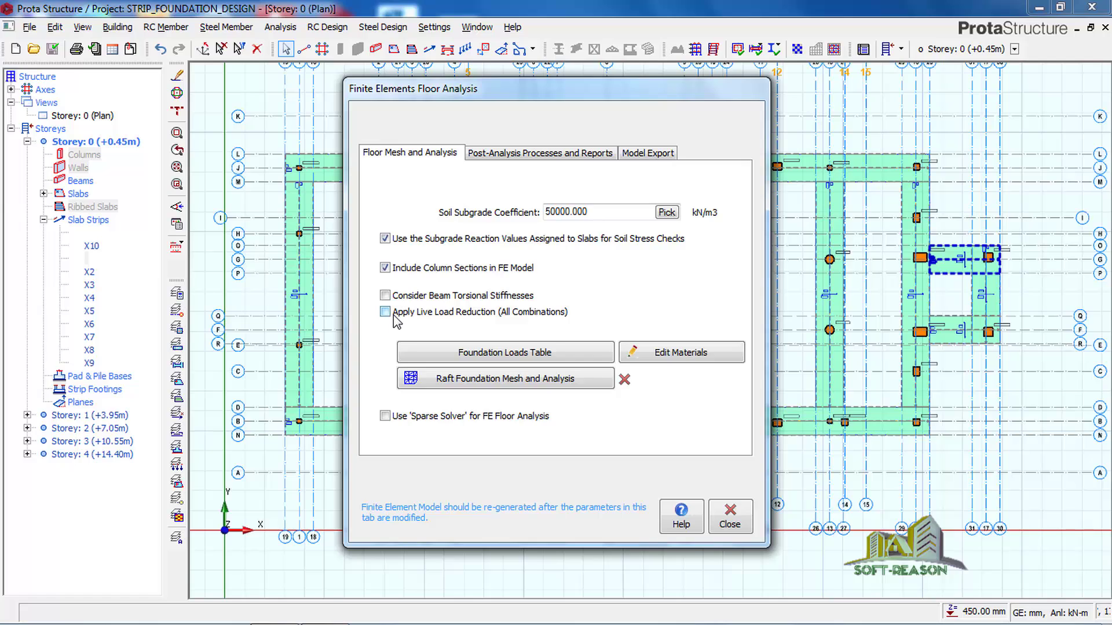
Step: Tick Apply Live Load Reduction, build the 3D raft foundation model, and tilt the view flatter
click(386, 312)
click(506, 380)
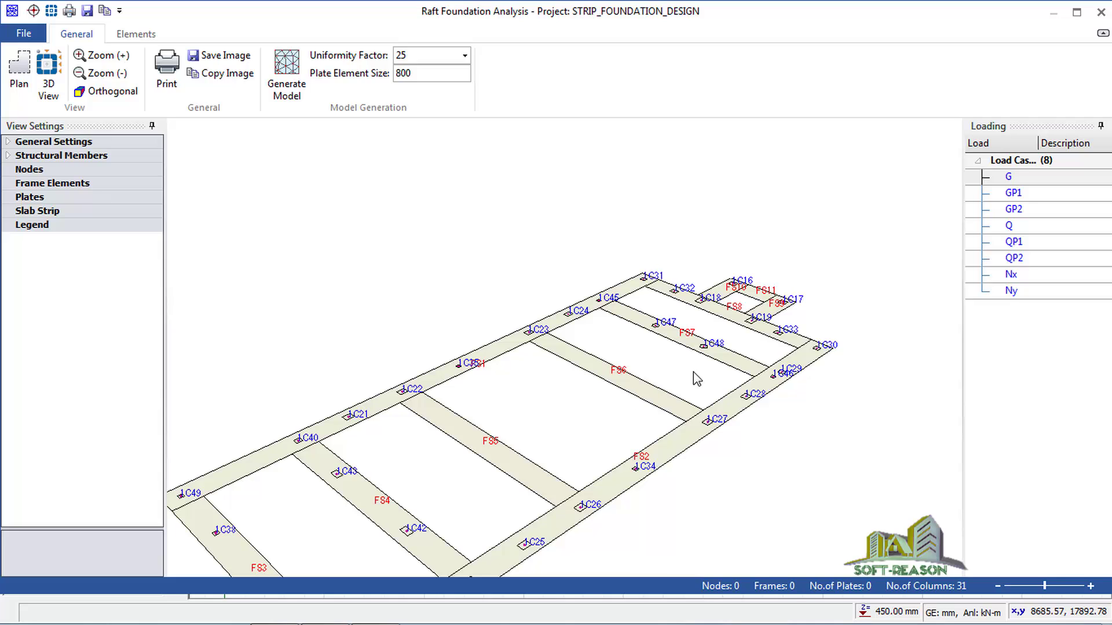
scroll(728, 262, down, 5)
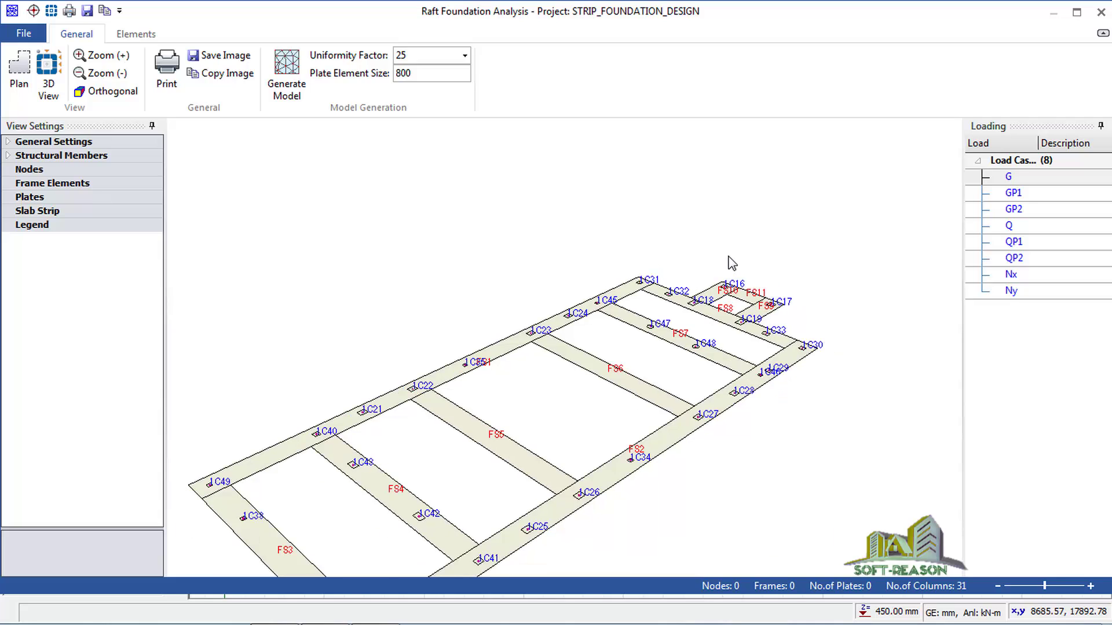
middle_drag(530, 418, 533, 320)
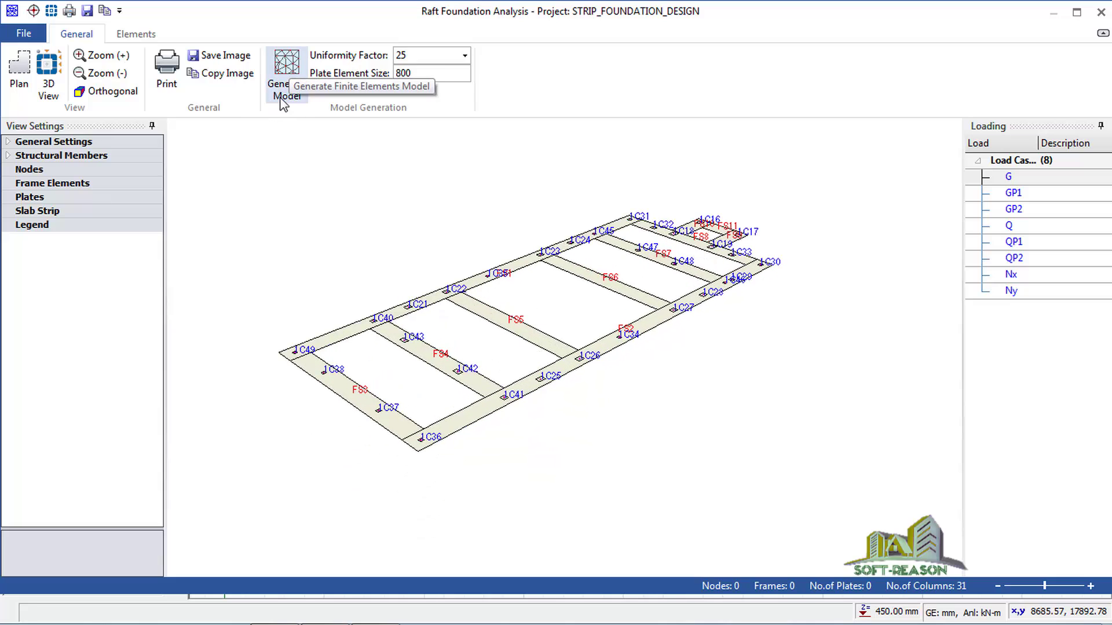
Step: Generate the footing mesh (1948 nodes, 295 frames, 2594 plates) and zoom in on it
click(288, 68)
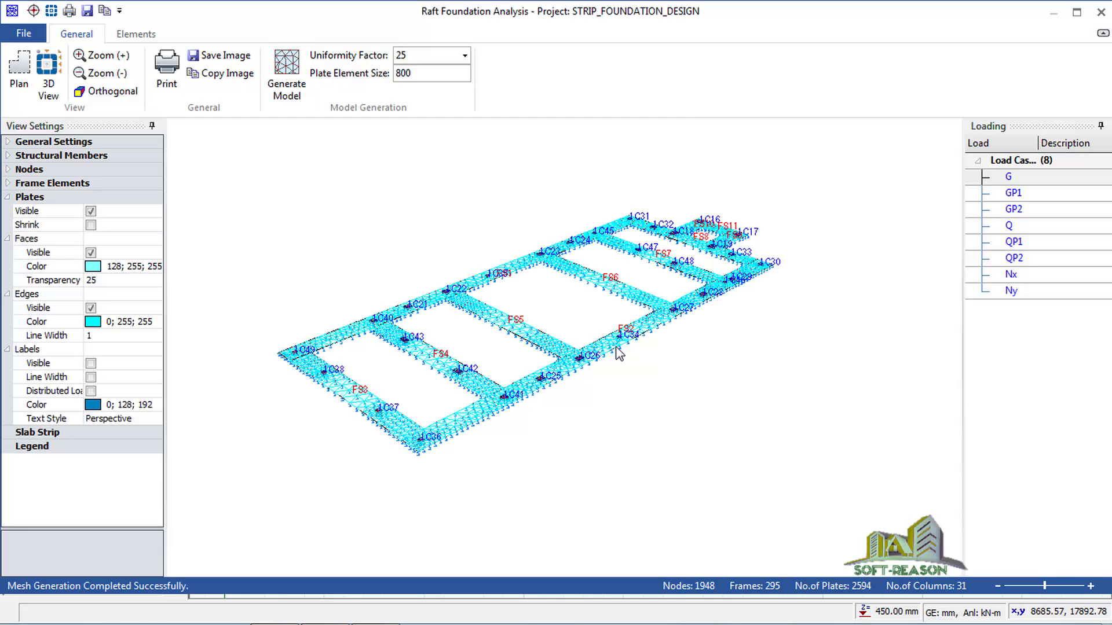
scroll(528, 355, up, 1)
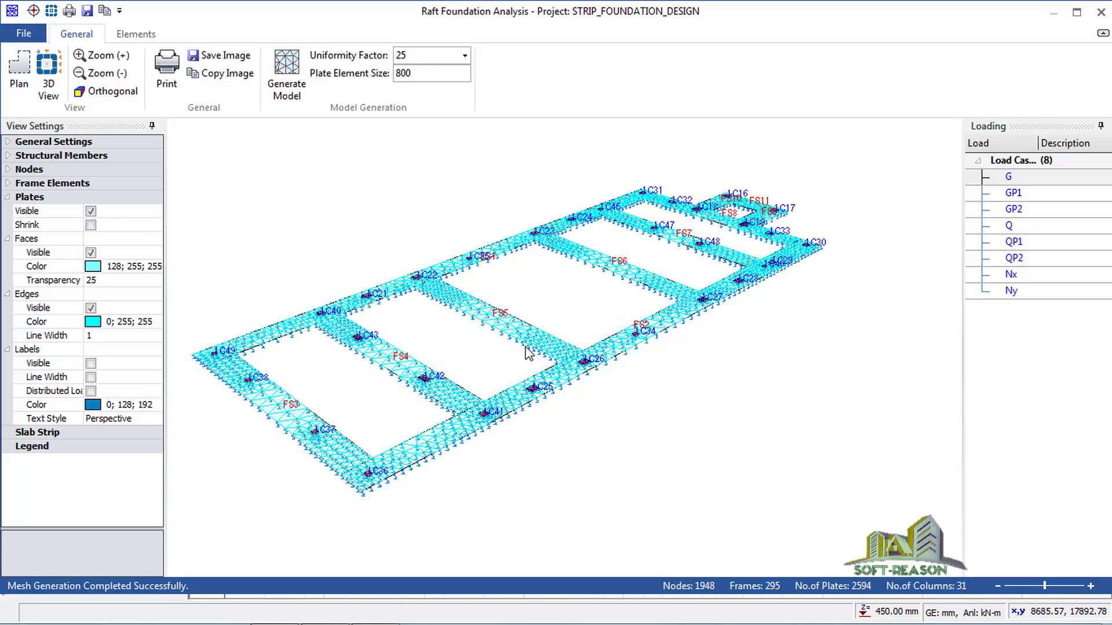
scroll(529, 353, up, 2)
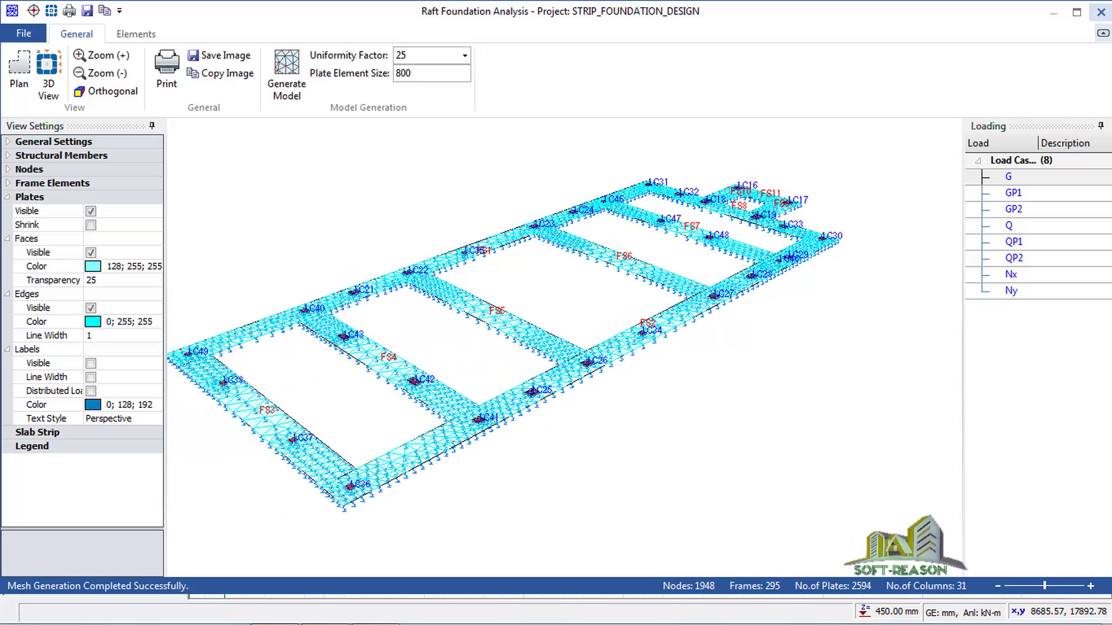
Step: Close the Raft Foundation Analysis window and launch Analysis Post-processing for the mat foundation
click(1100, 11)
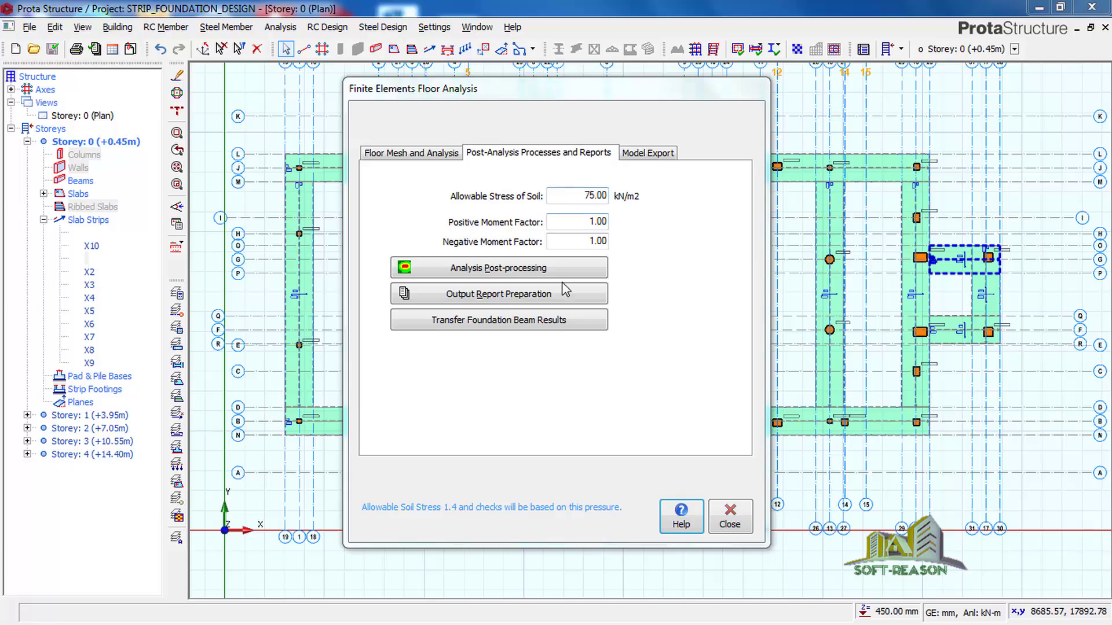
click(472, 271)
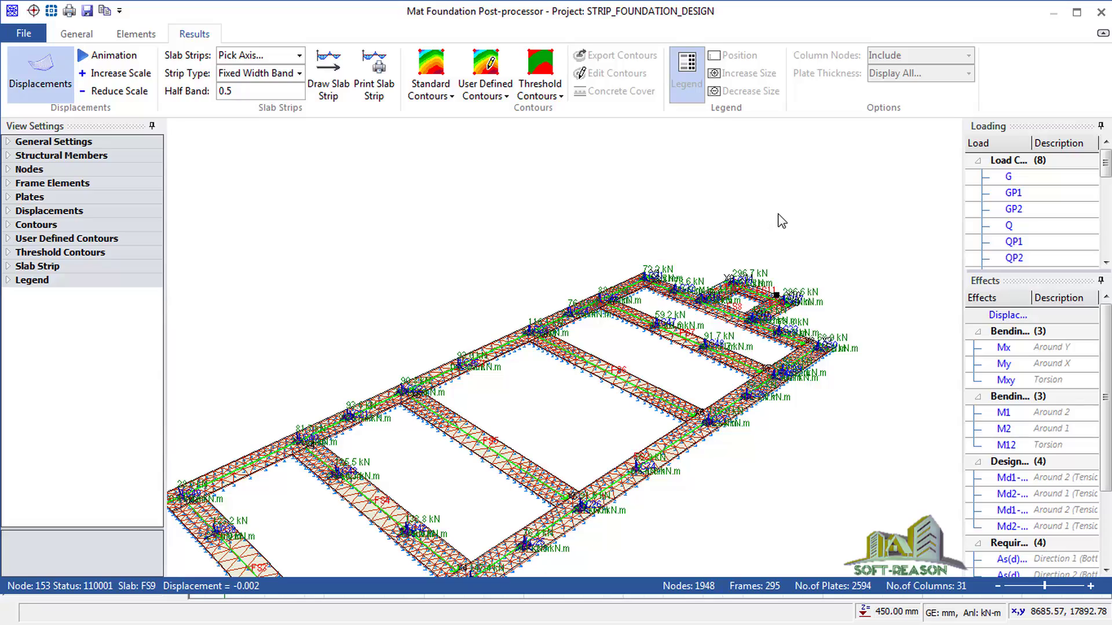
Step: Frame the footing mesh and animate its displaced shape under the column loads
scroll(781, 219, down, 3)
scroll(421, 540, up, 3)
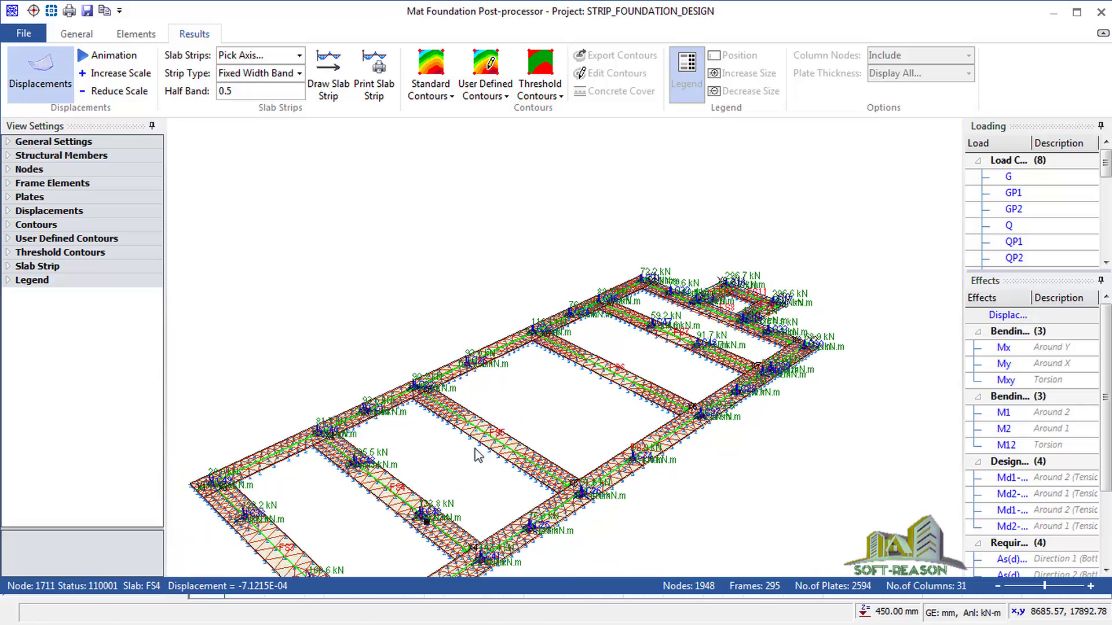
scroll(821, 430, down, 2)
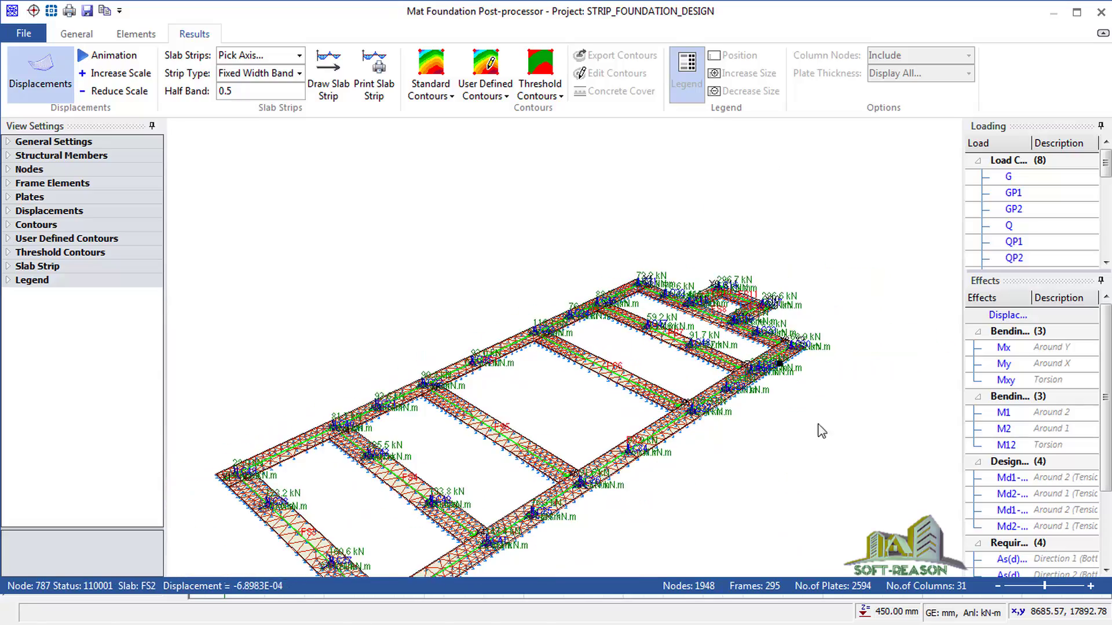
scroll(506, 335, up, 2)
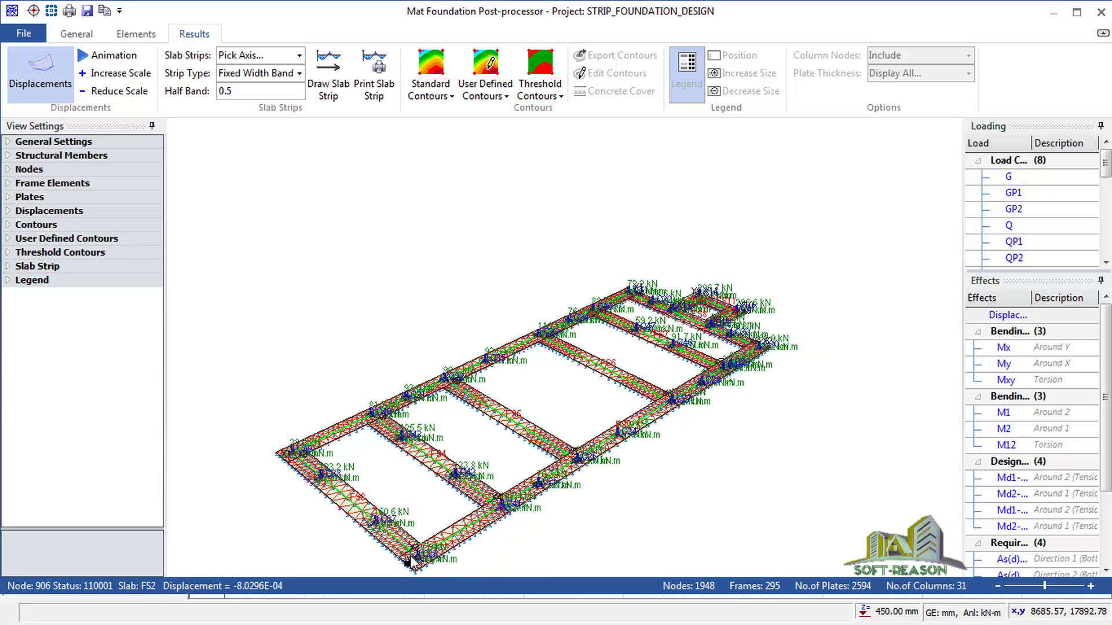
scroll(724, 307, down, 1)
scroll(463, 461, up, 1)
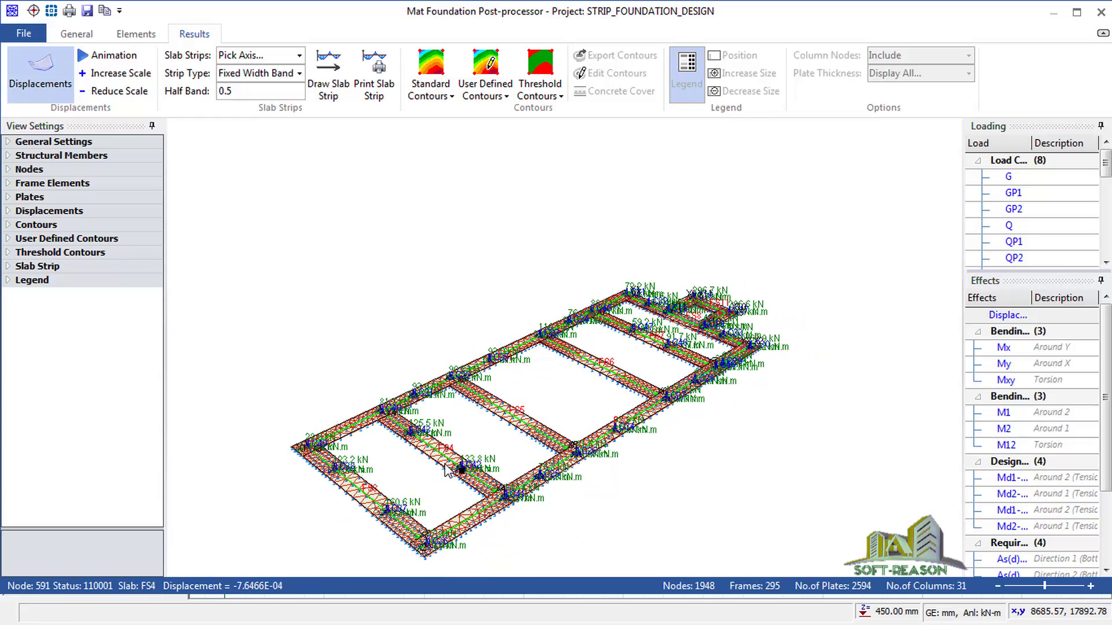
scroll(521, 406, up, 1)
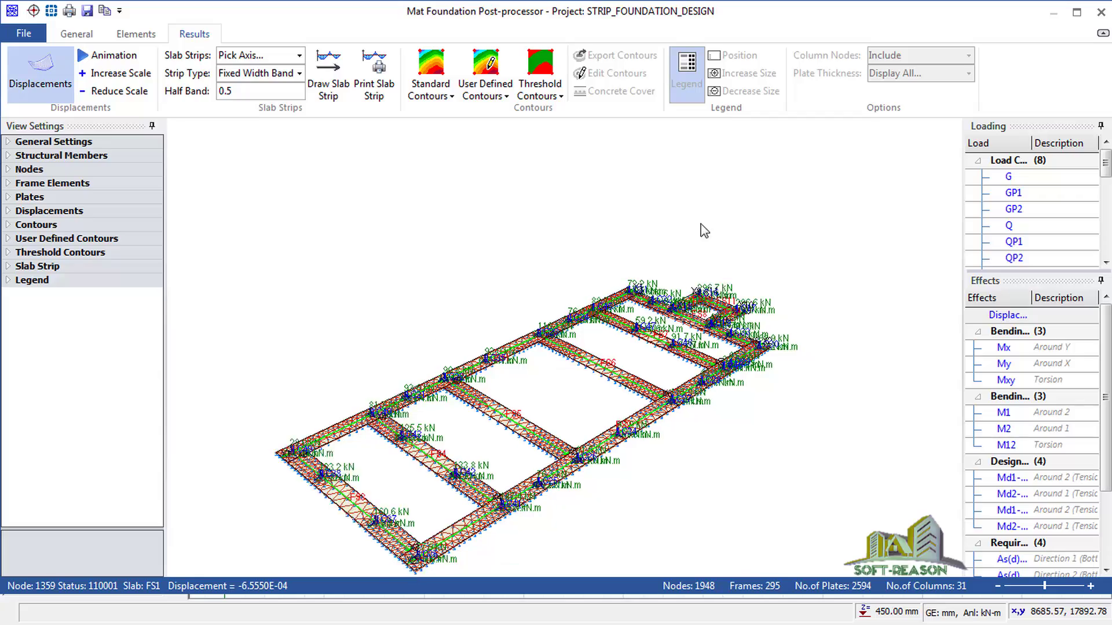
middle_drag(534, 378, 580, 277)
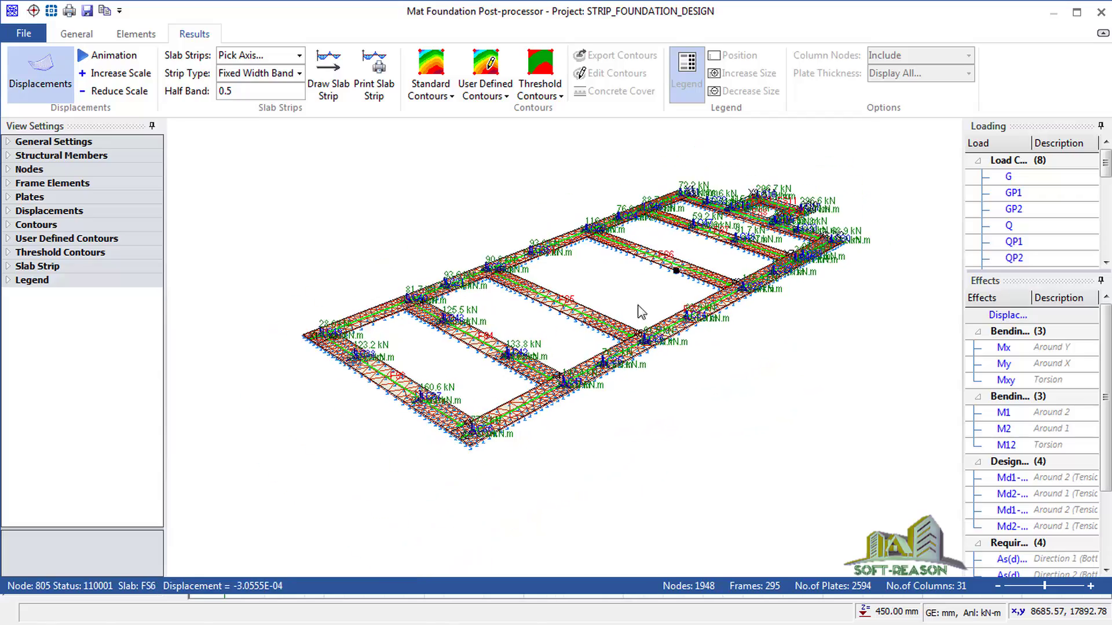
middle_drag(752, 196, 671, 270)
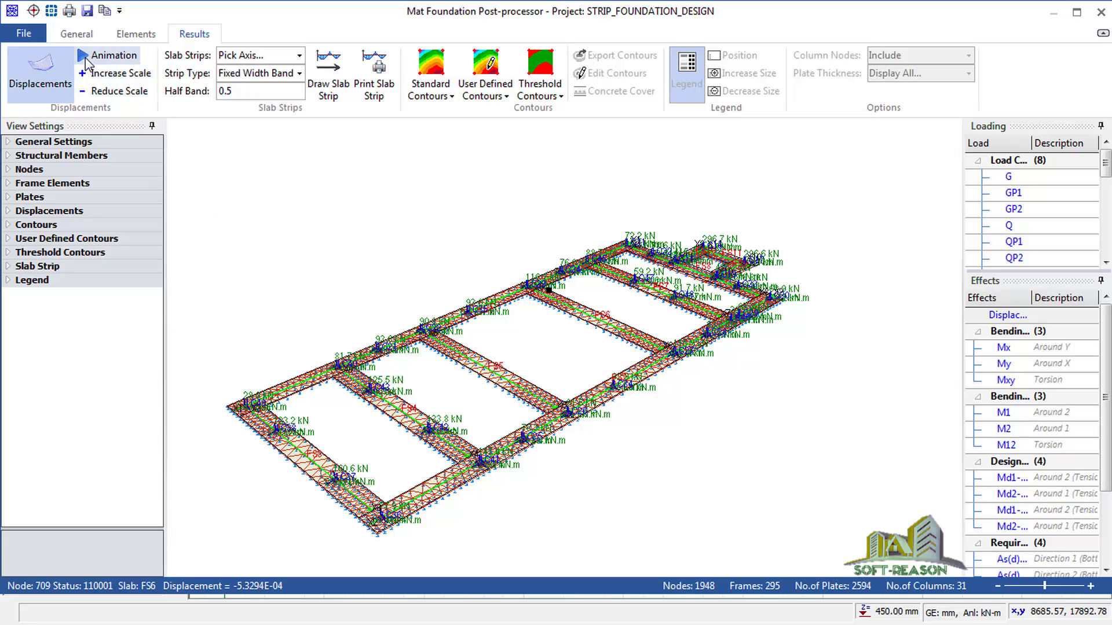
click(107, 55)
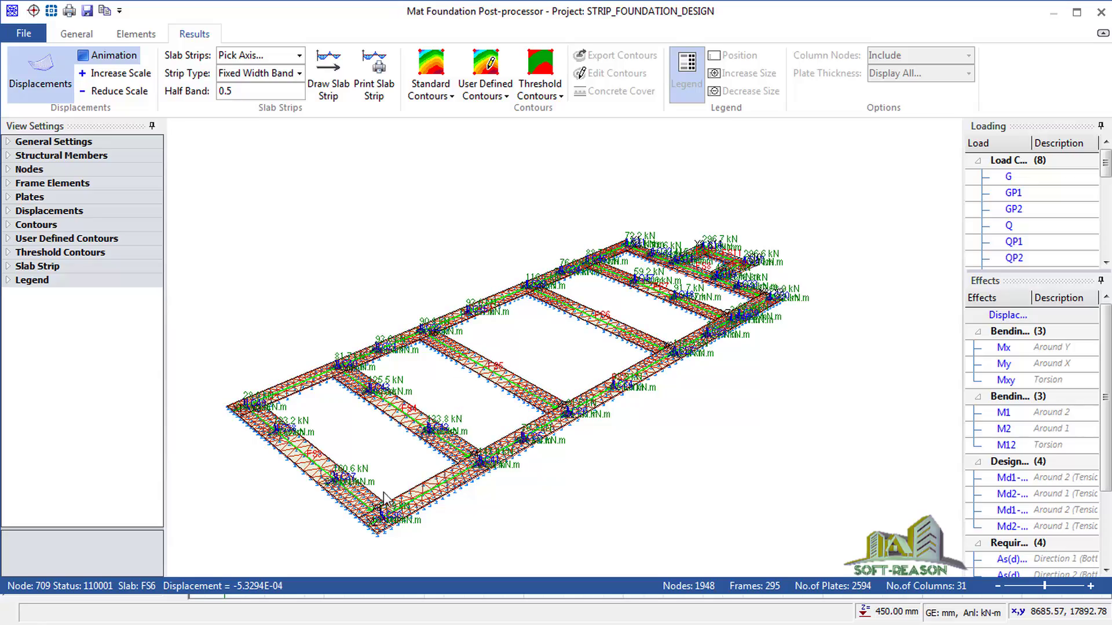
Step: Increase the displacement scale four times to exaggerate the animated deformation
click(102, 74)
click(102, 75)
click(102, 75)
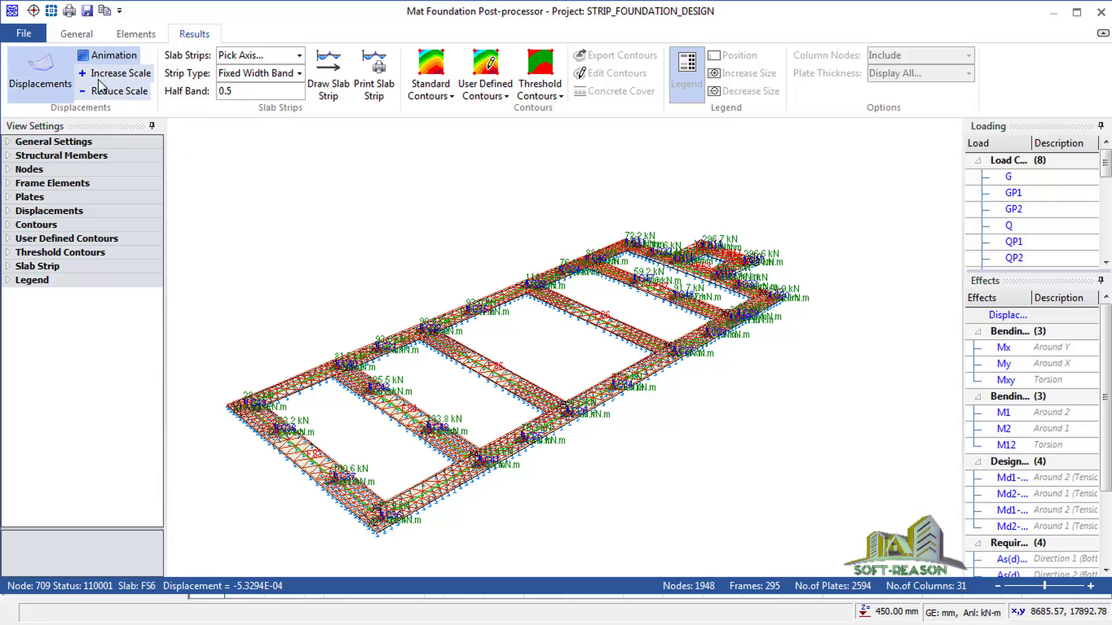
click(102, 74)
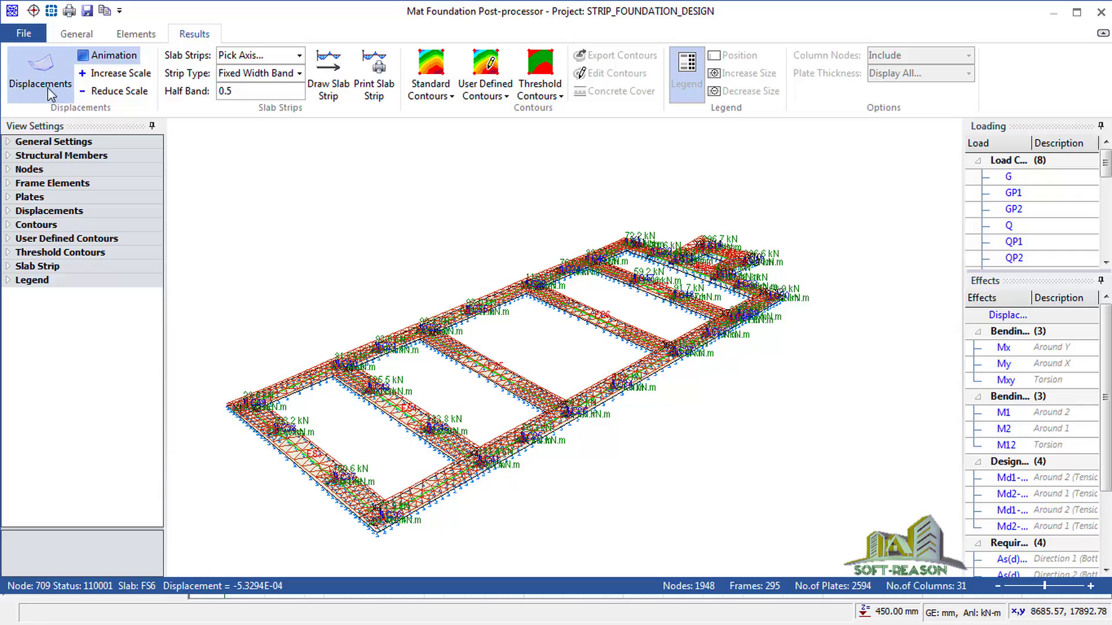
Step: Stop the animation and shade the mesh with user-defined displacement contours (−0.002 to 0.000 m)
click(86, 56)
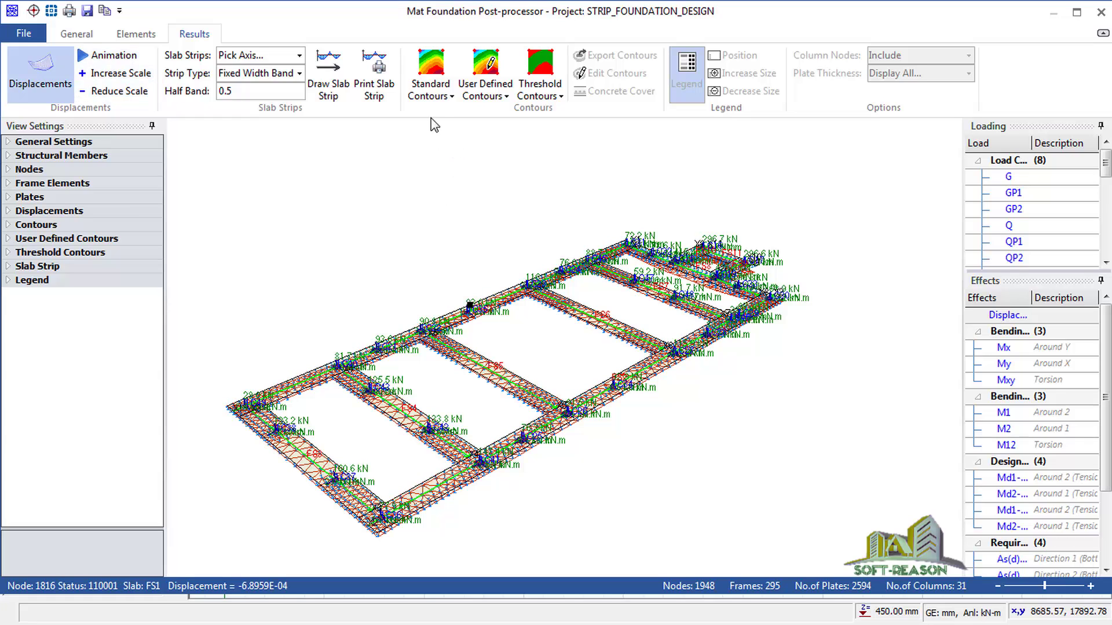
click(433, 70)
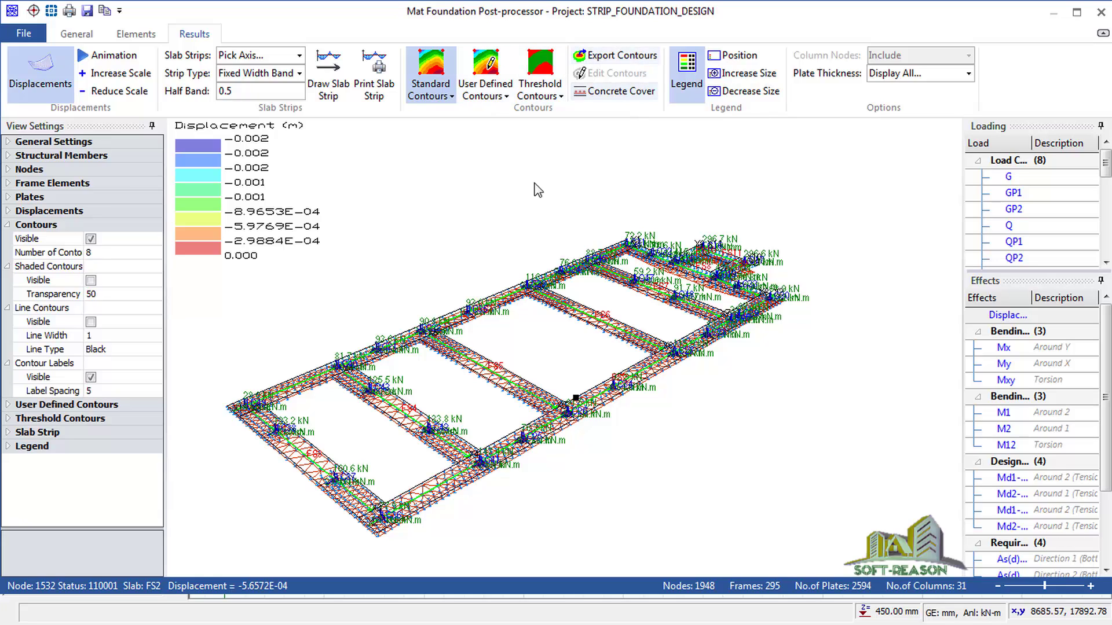
click(483, 91)
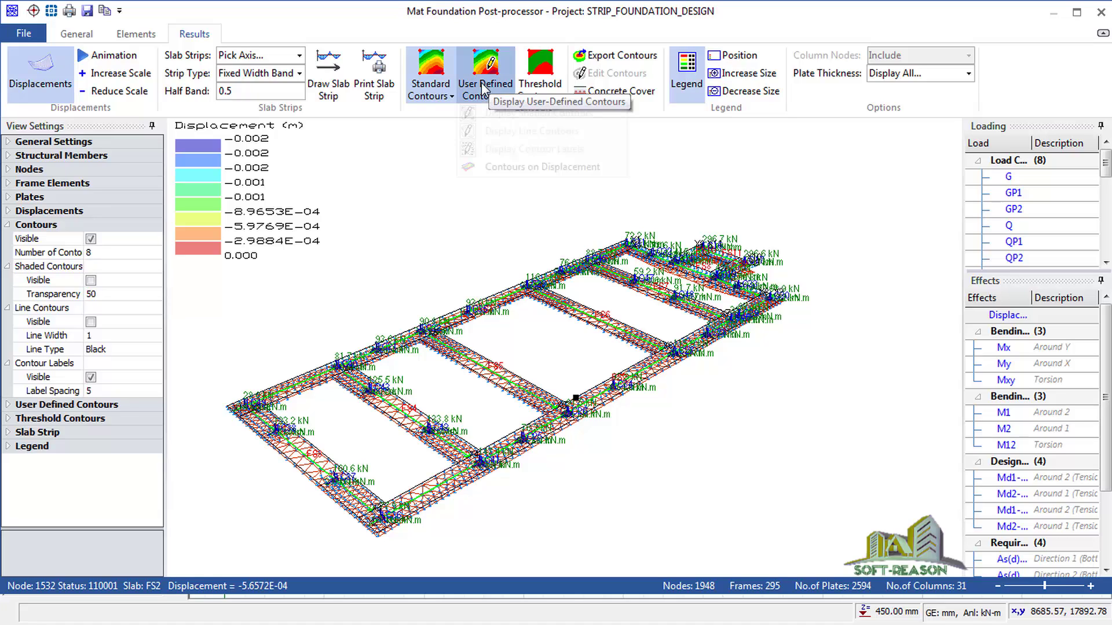
click(483, 71)
click(484, 70)
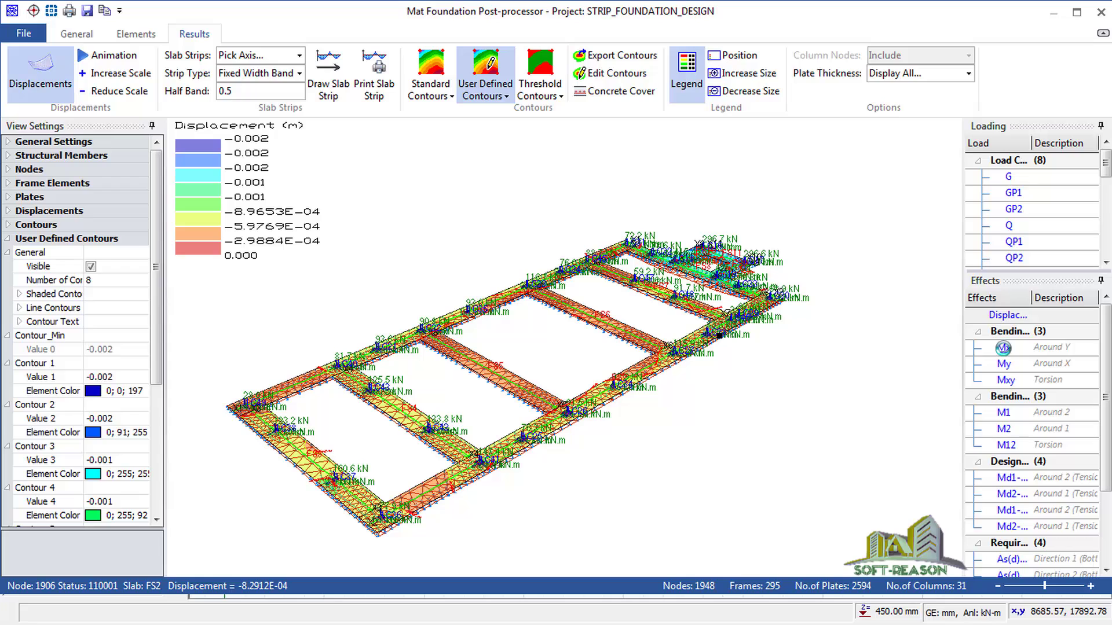
Step: Cycle through the Mx, My, Mxy, M1, M2 and M12 moment contours
click(1004, 350)
click(1006, 365)
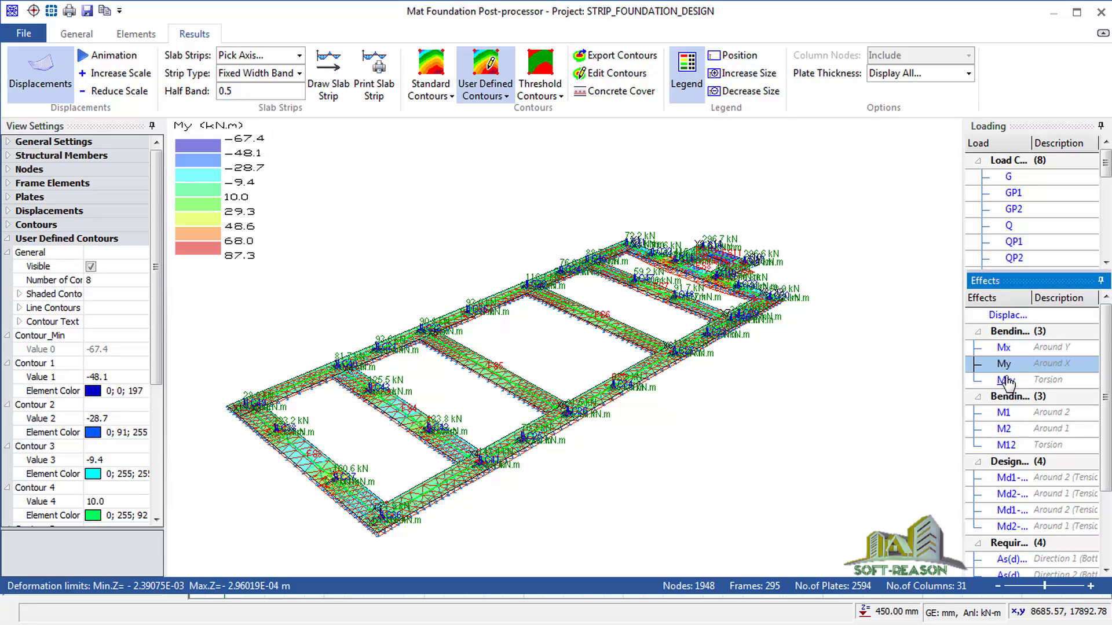
click(1005, 381)
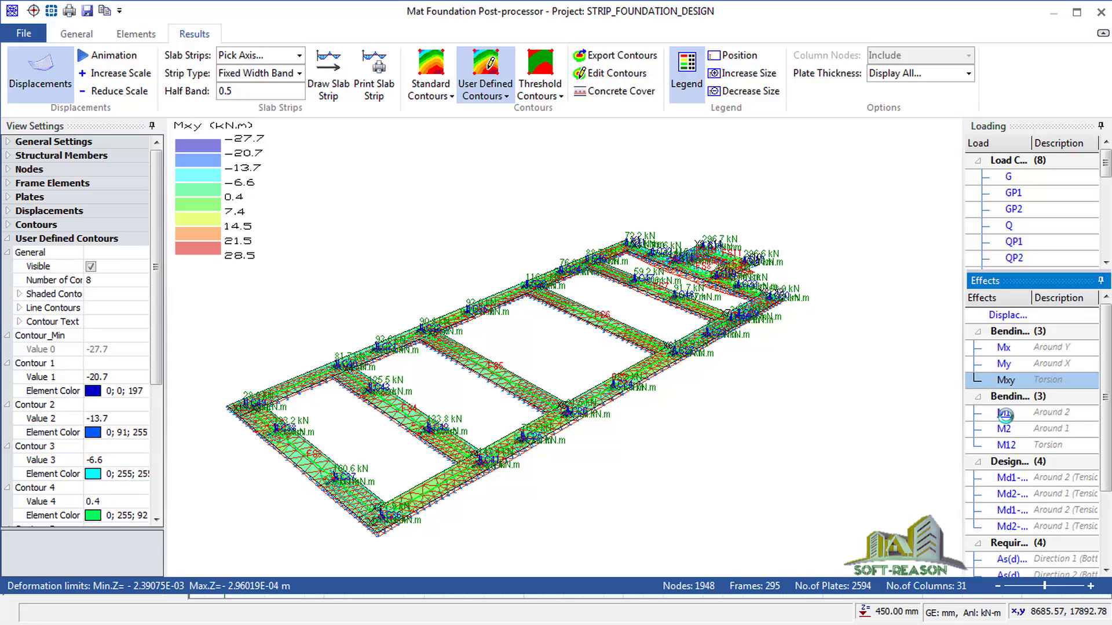
click(1006, 413)
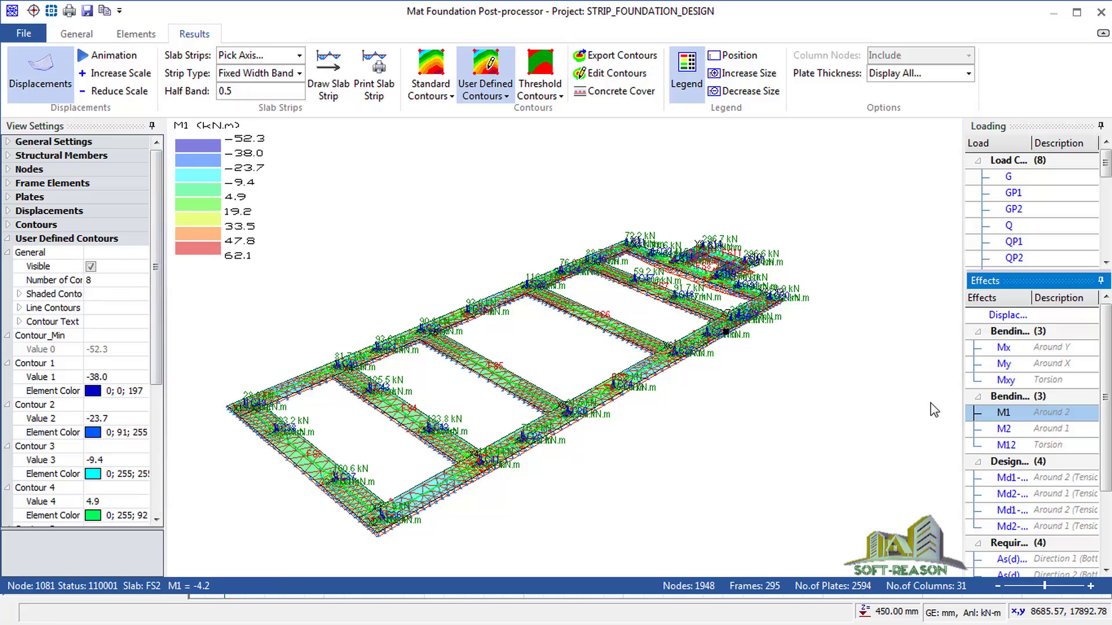
click(1005, 432)
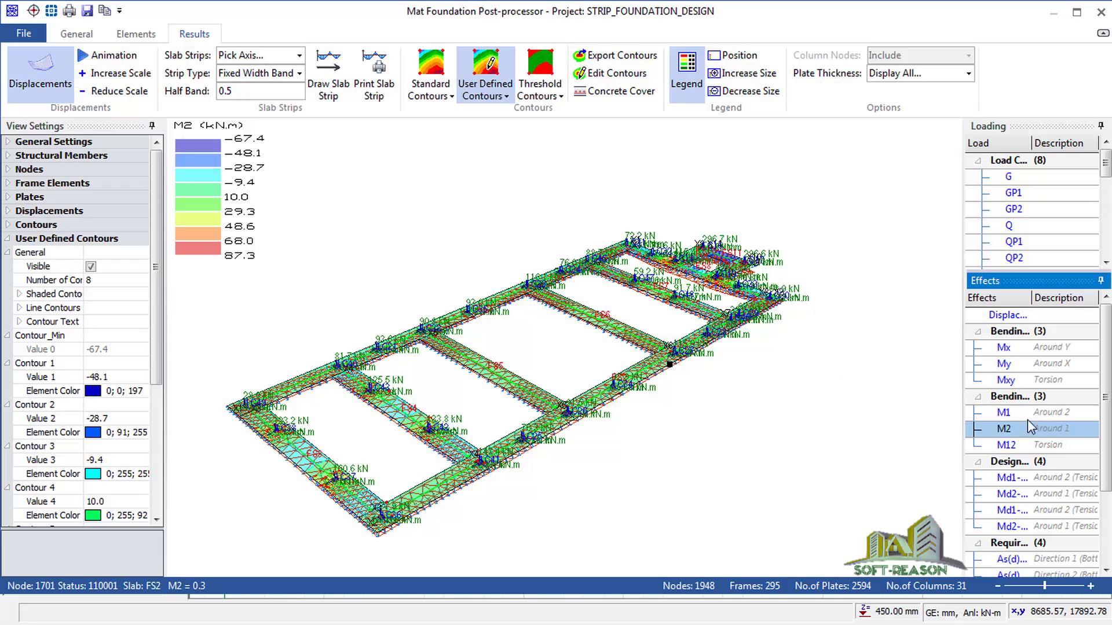
click(1008, 446)
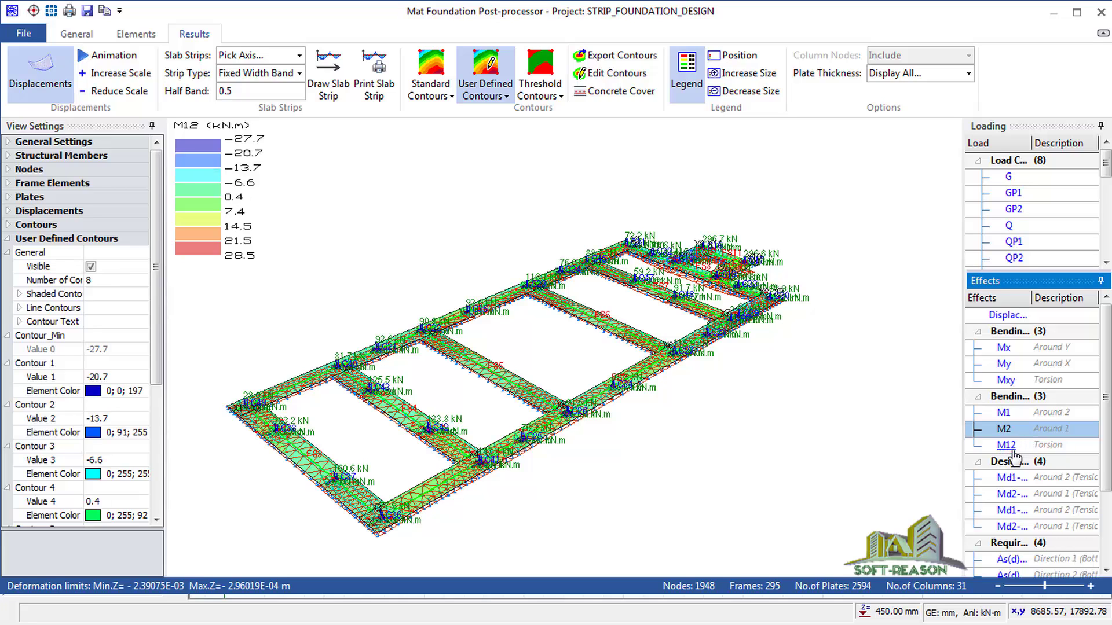
Step: Step through Md1-bot, Md2-bot, Md1-top and Md2-top, ending on Md2-top (−67.5 to 0.0 kN.m)
click(1005, 481)
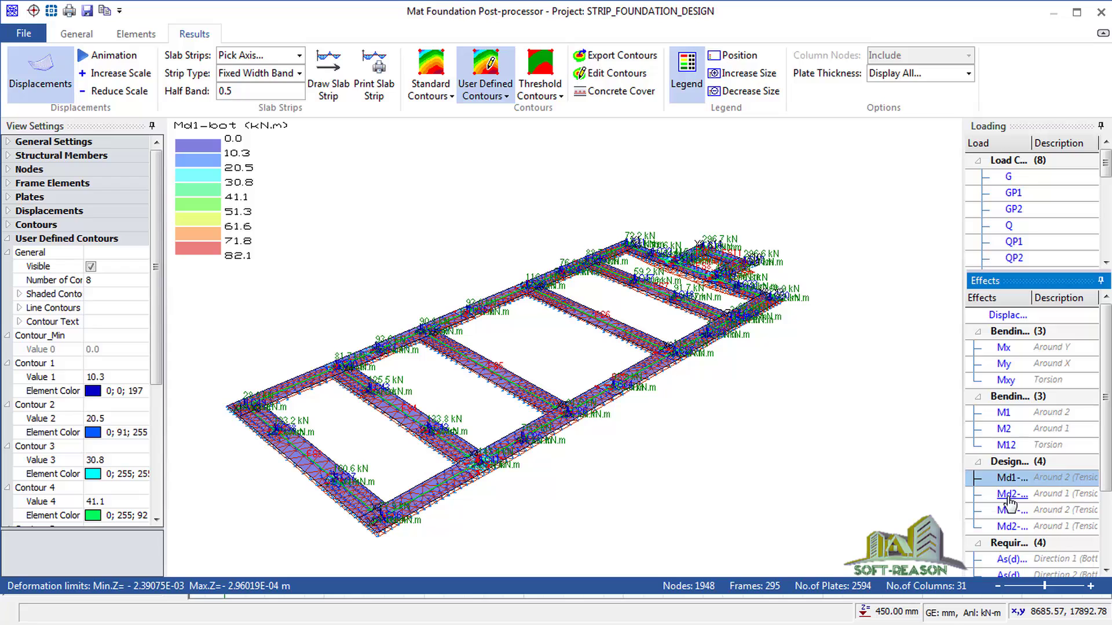
click(1010, 496)
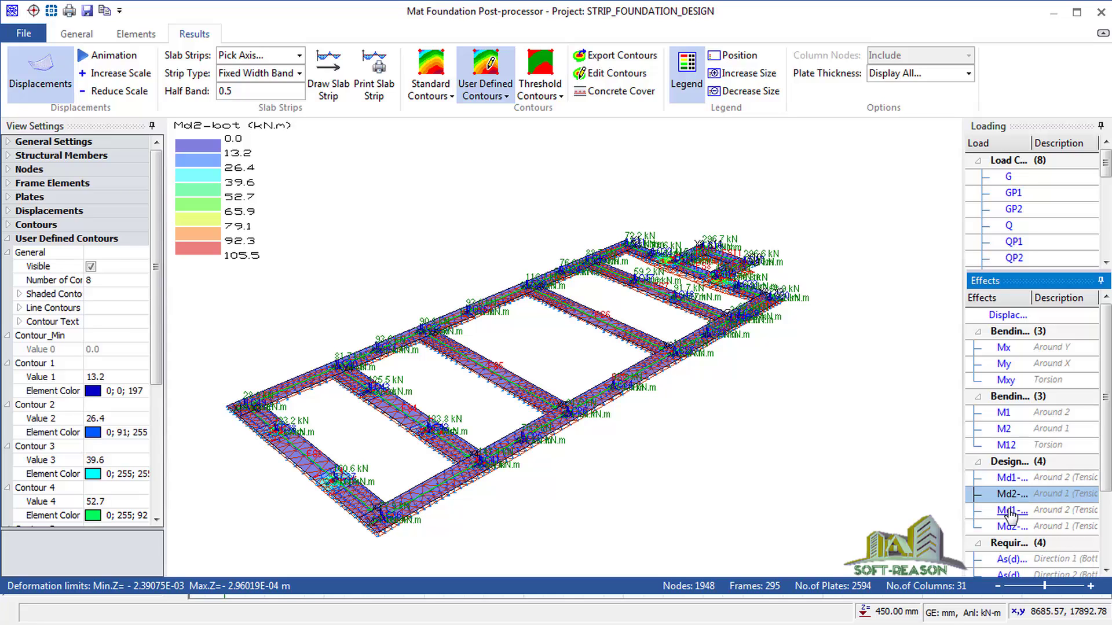
click(1011, 512)
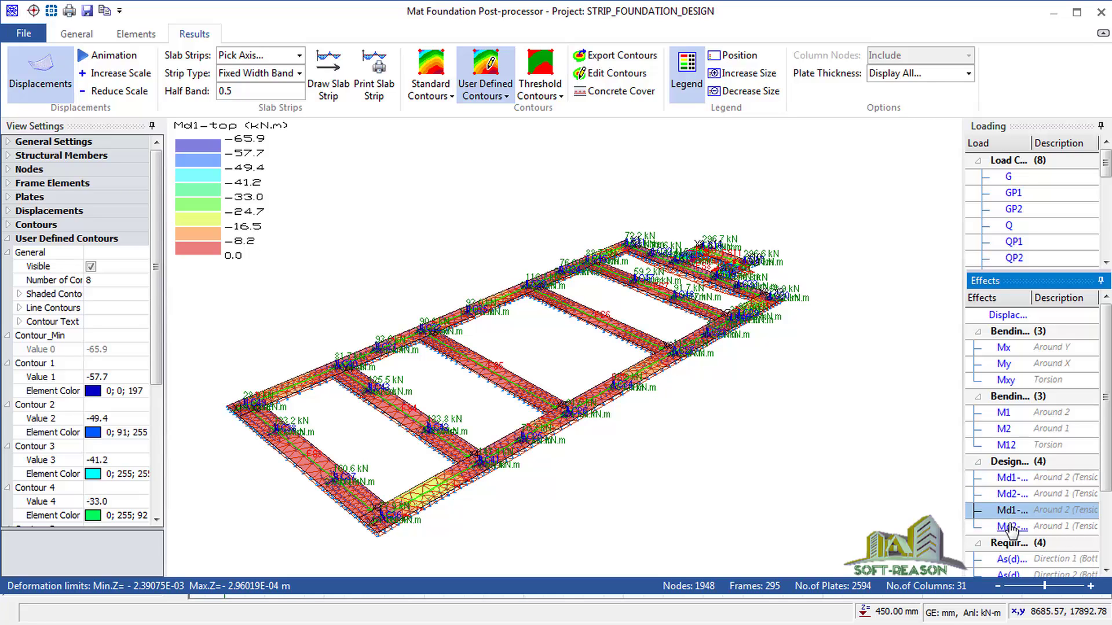
click(1010, 527)
scroll(1104, 397, down, 1)
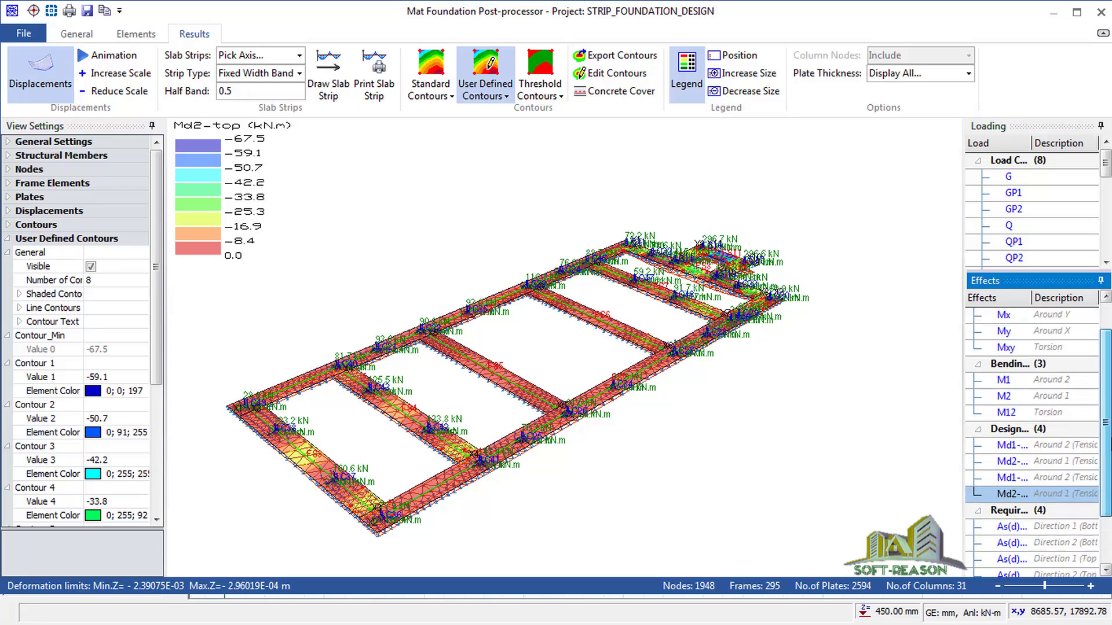
scroll(1105, 417, down, 2)
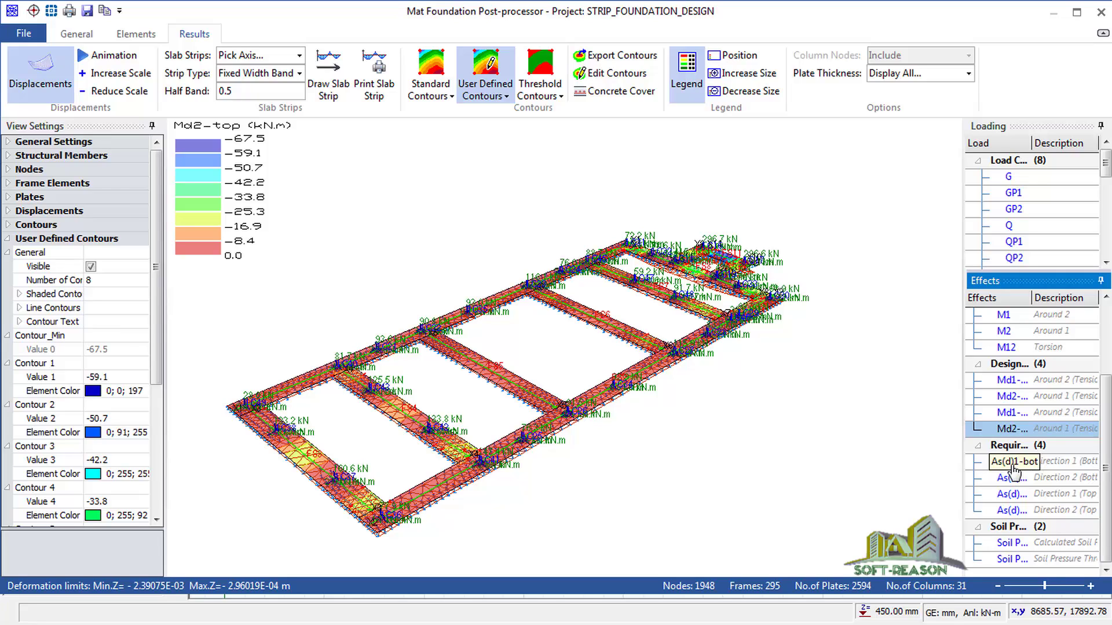
Step: Show As(d)1-bot bottom steel contours (0.00–710.97 mm2/m) and export them to the plan views
click(1030, 467)
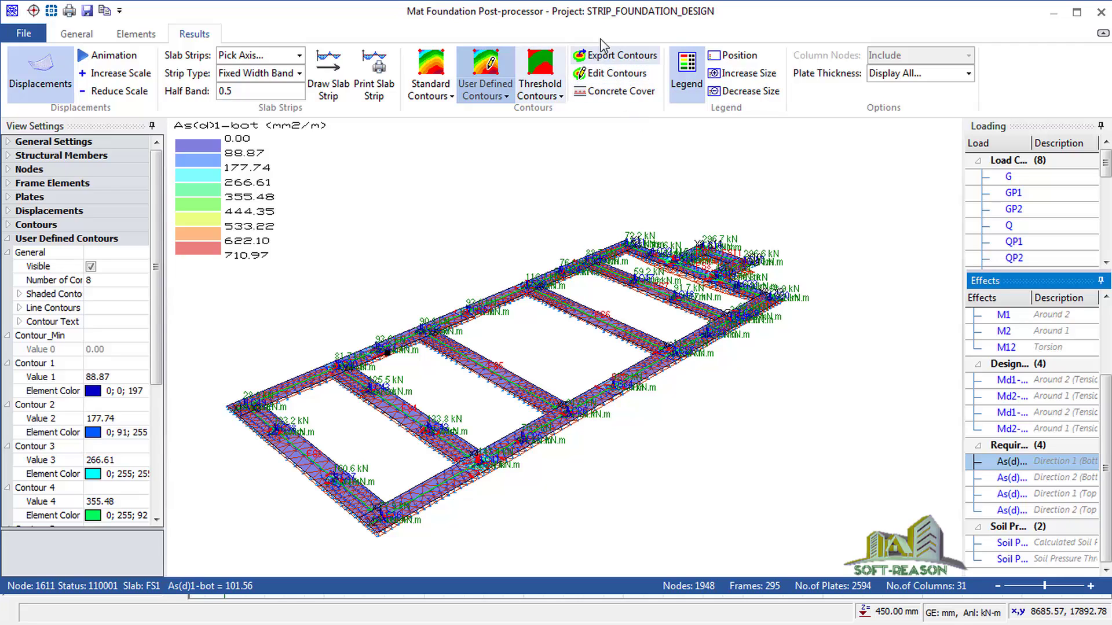
click(615, 58)
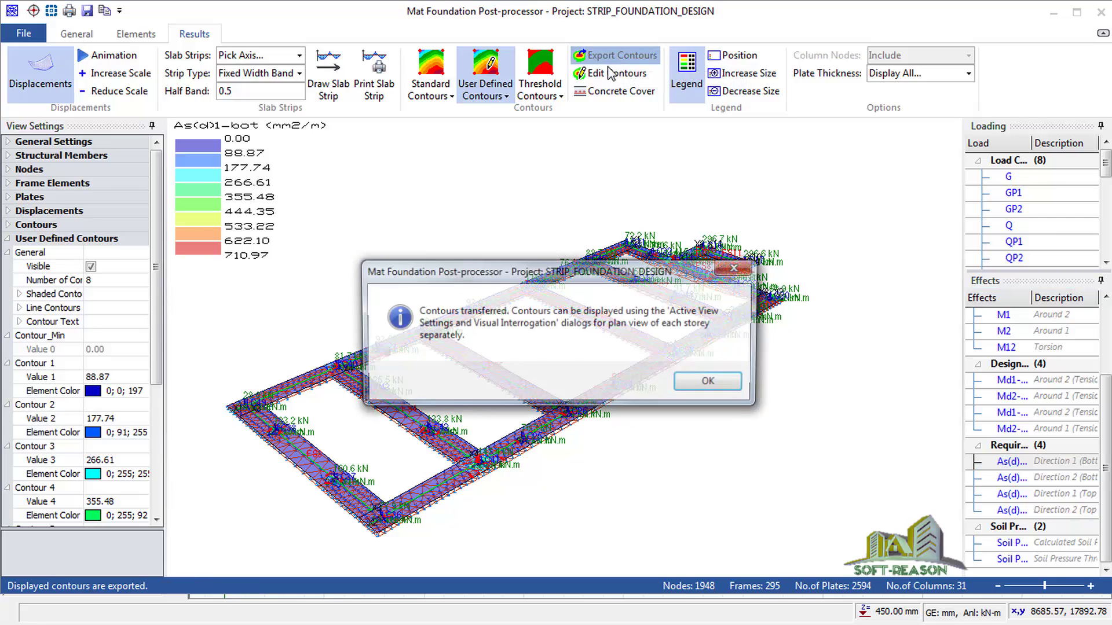
click(710, 383)
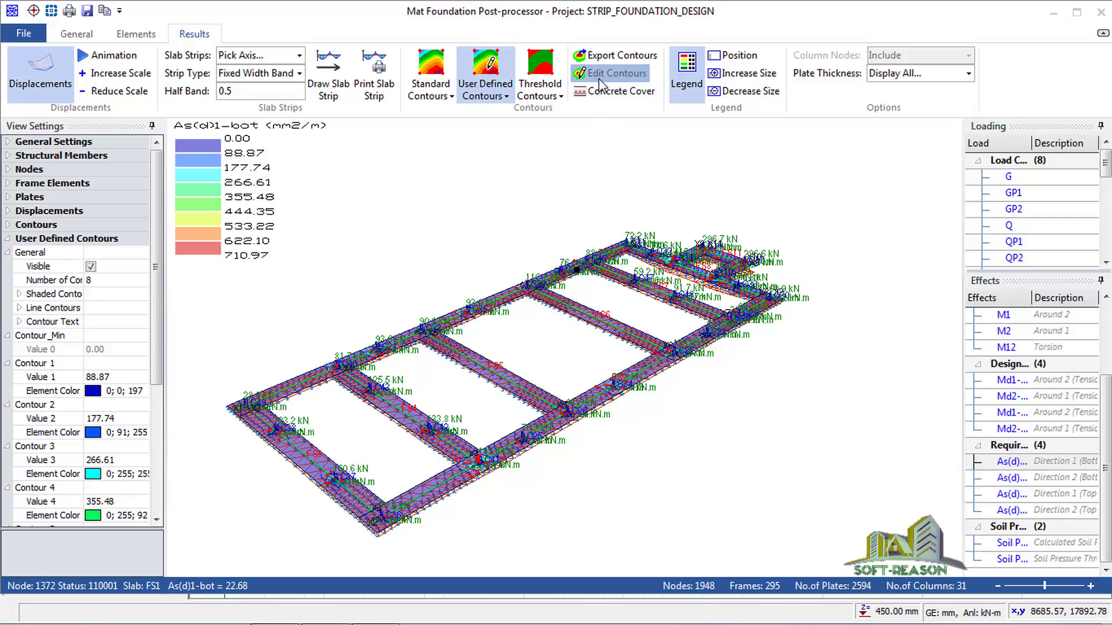
Step: In Custom Contour Settings, set Legend to Both and assign Y12 bars at 150 spacing to the 622.10 level
click(615, 73)
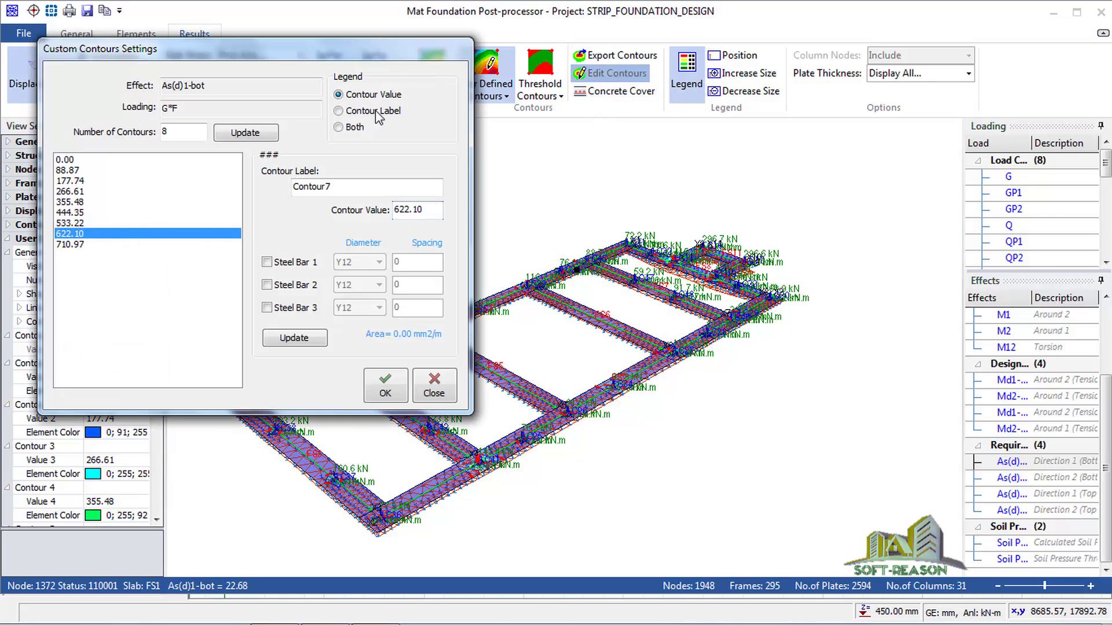
click(350, 129)
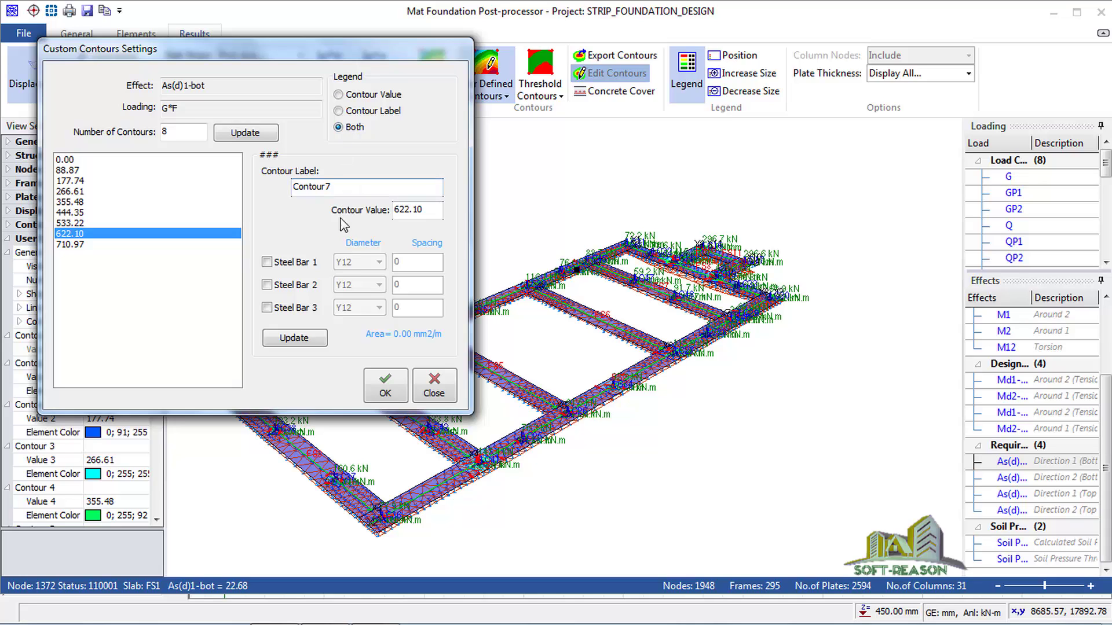
click(266, 263)
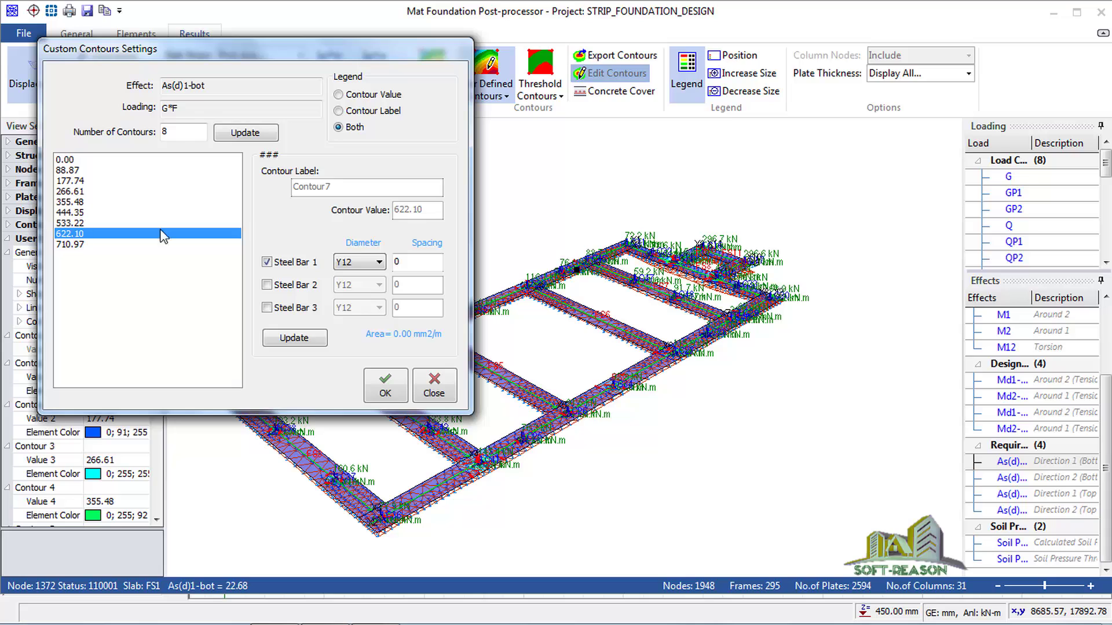
double_click(411, 261)
text(1)
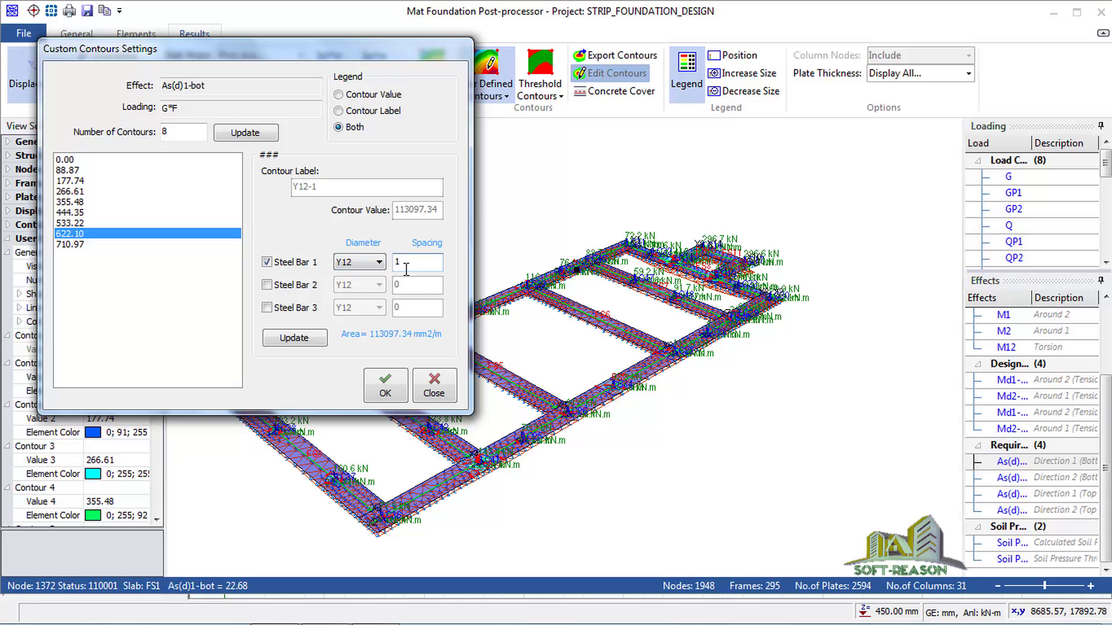
text(50)
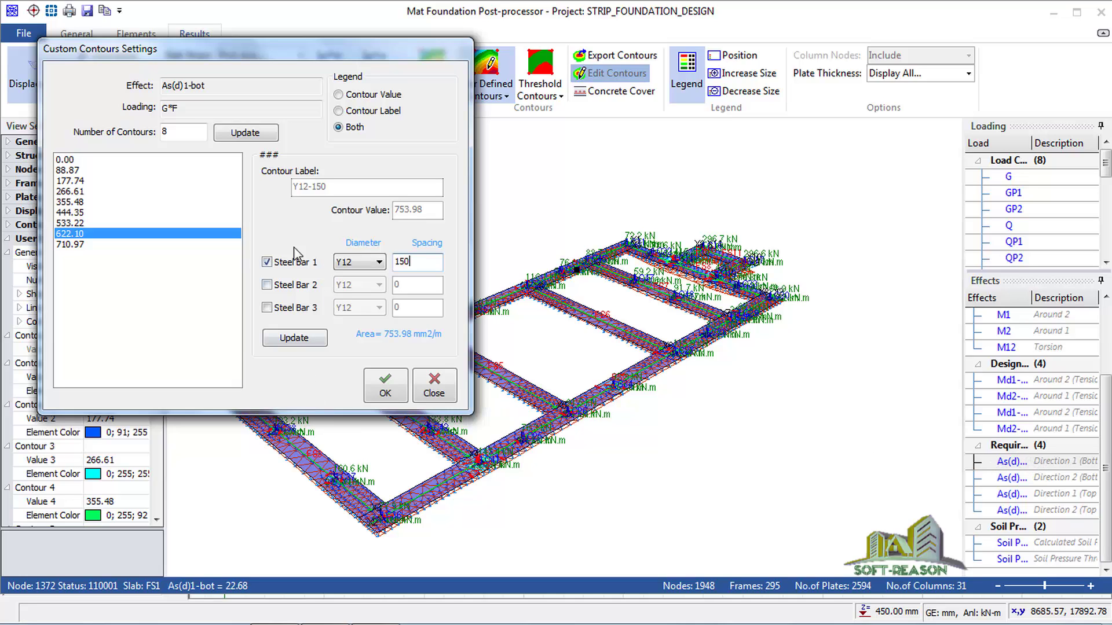
click(294, 341)
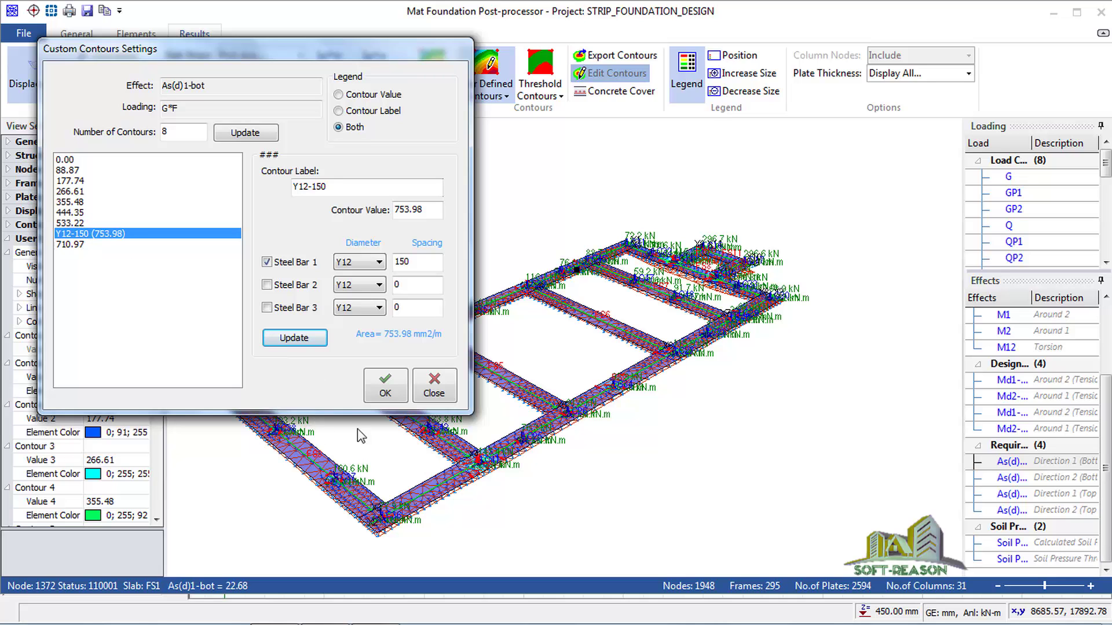
click(381, 395)
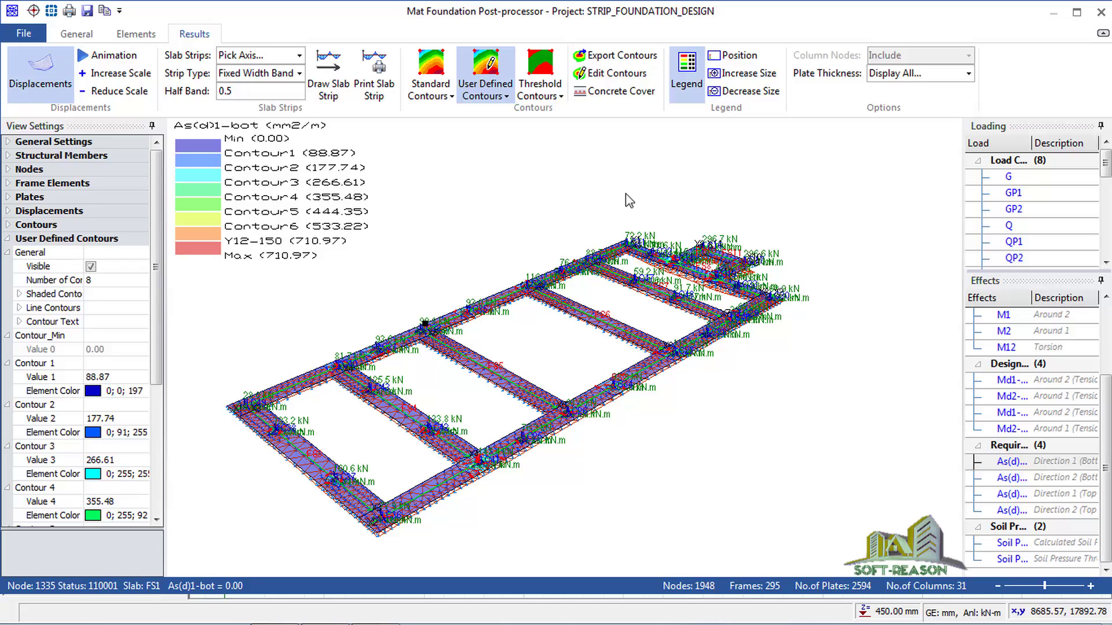
Step: Show As(d)2-bot contours and choose the 823.30 level with Legend set to Both in contour settings
click(1015, 480)
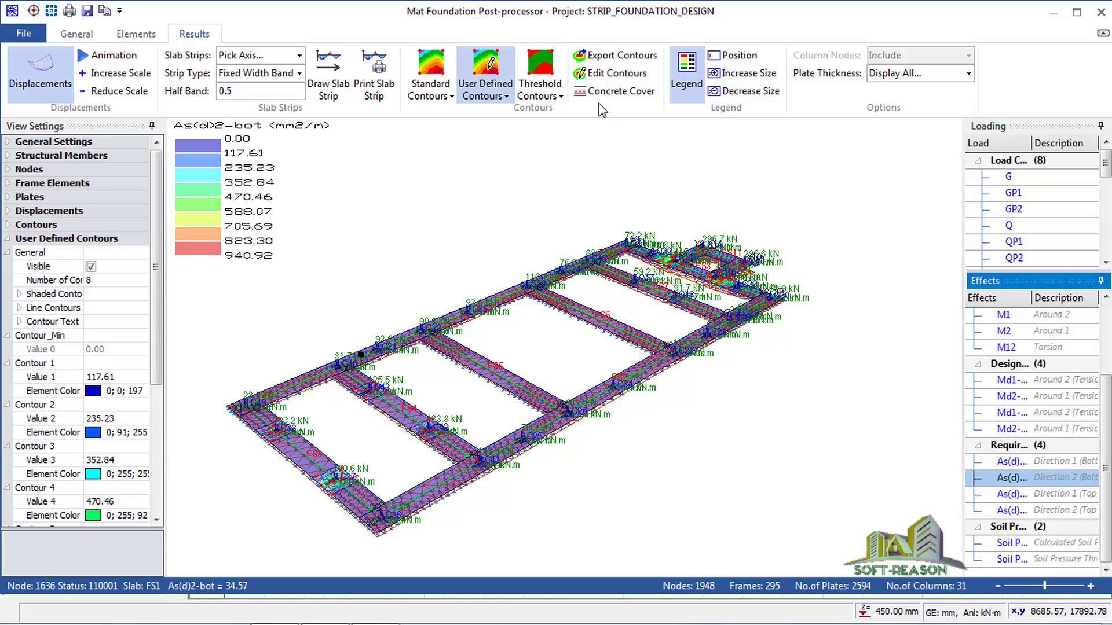
click(616, 74)
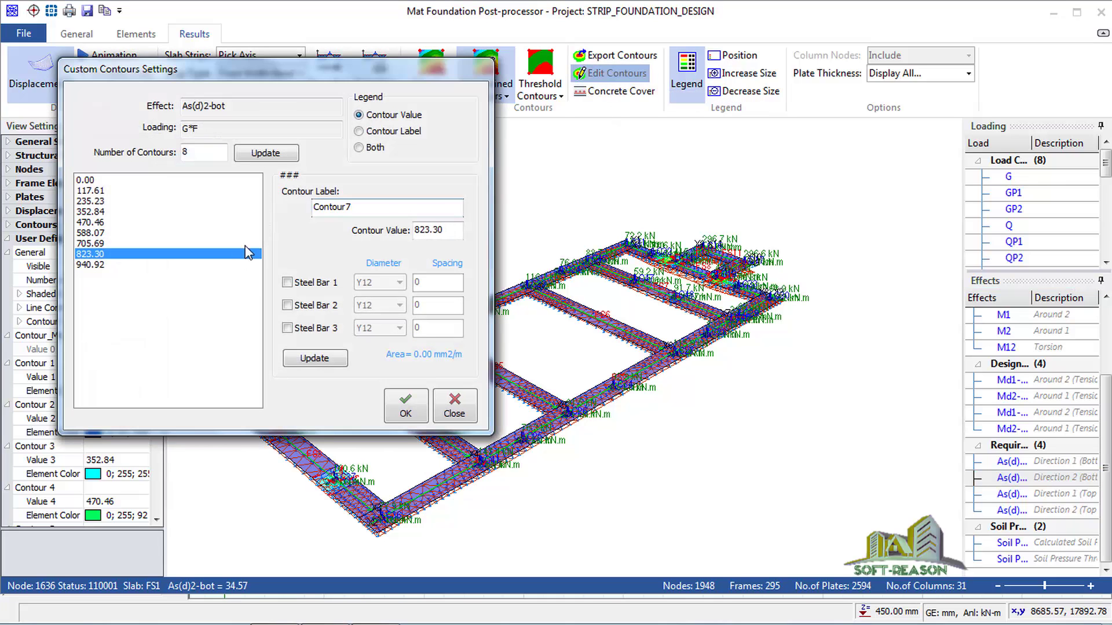
click(81, 265)
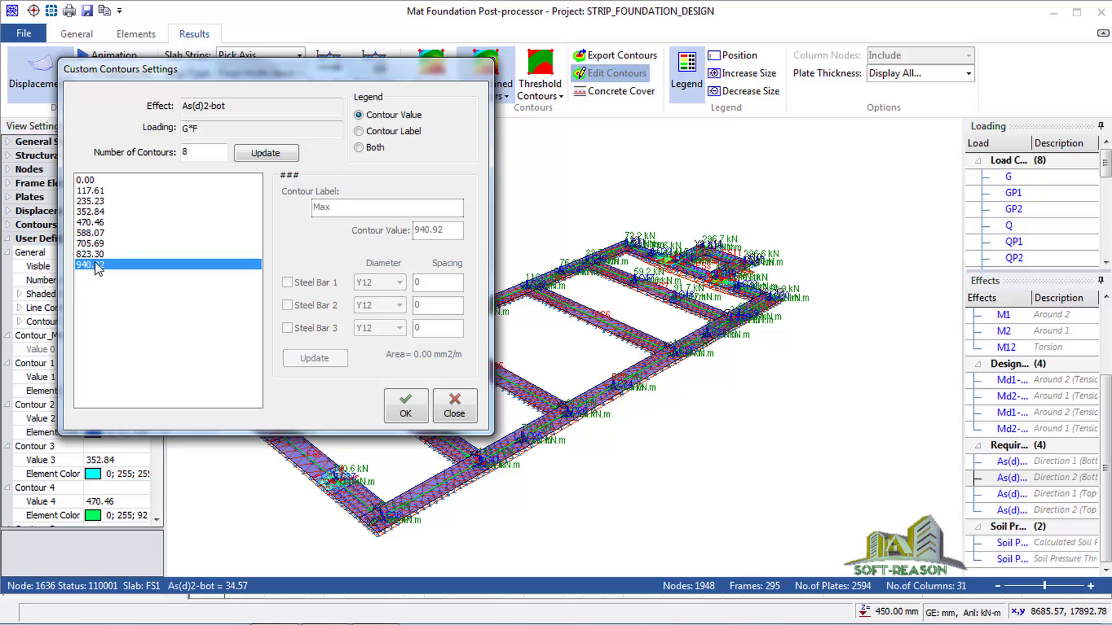
click(94, 254)
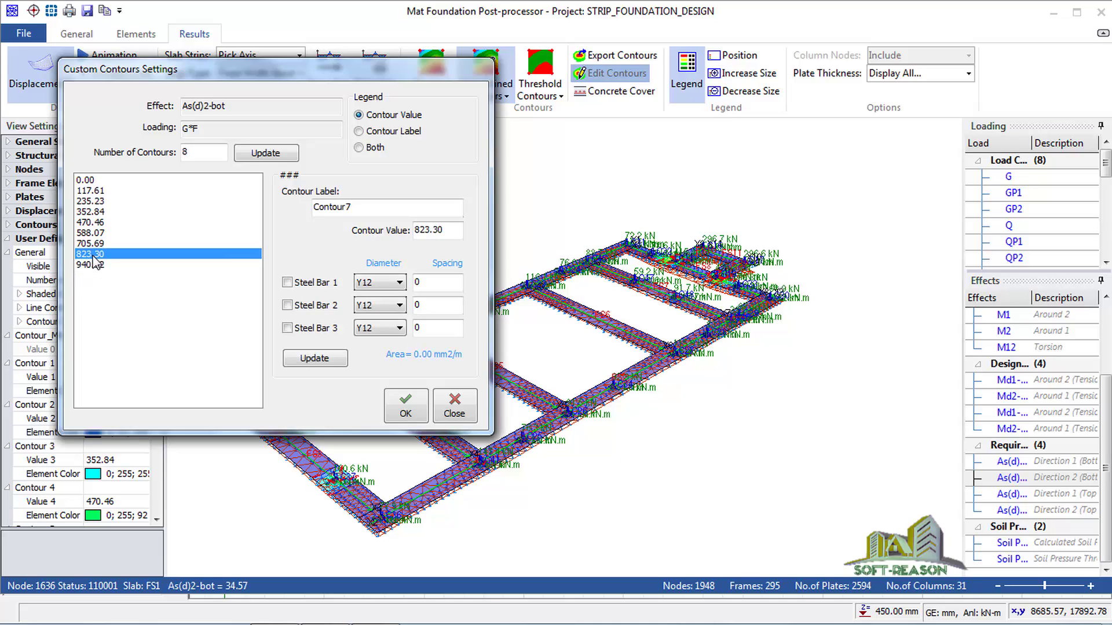
click(359, 148)
Step: Assign Steel Bar 1 as Y12 at 100 spacing to that level and apply the Y12-100 label
click(288, 283)
click(398, 284)
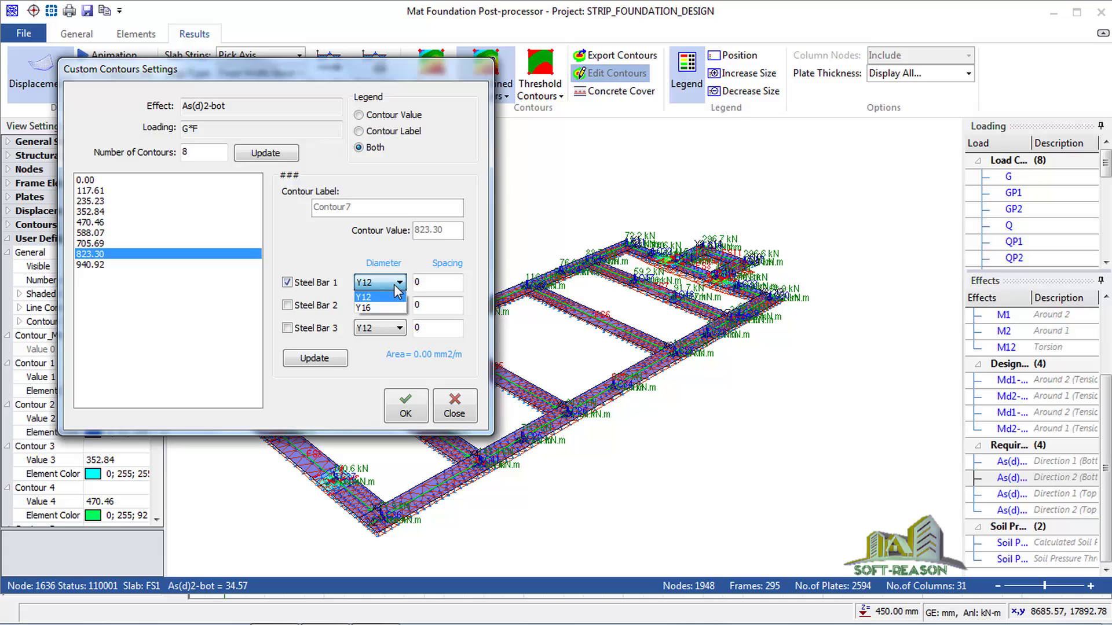
click(394, 297)
click(415, 284)
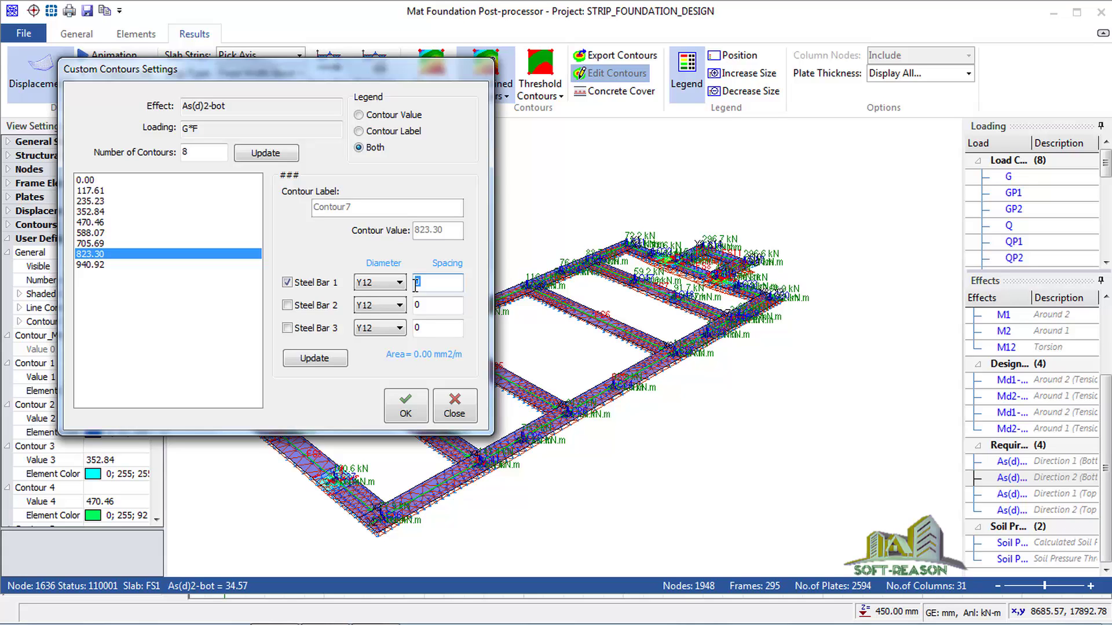
text(150)
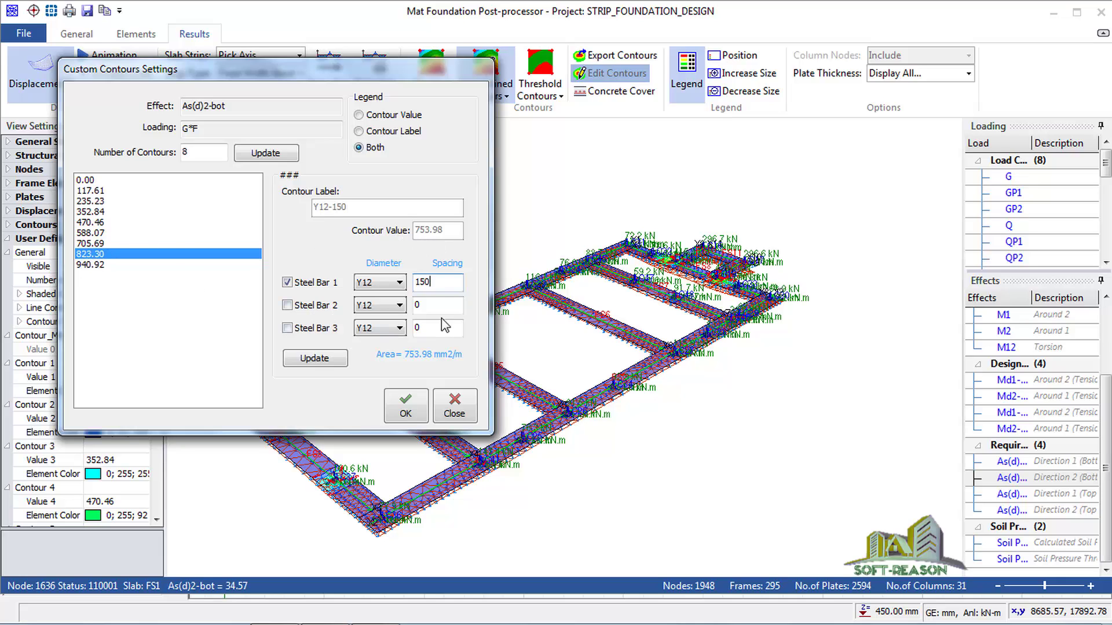
drag(440, 286, 399, 282)
text(125)
drag(437, 284, 397, 283)
text(1)
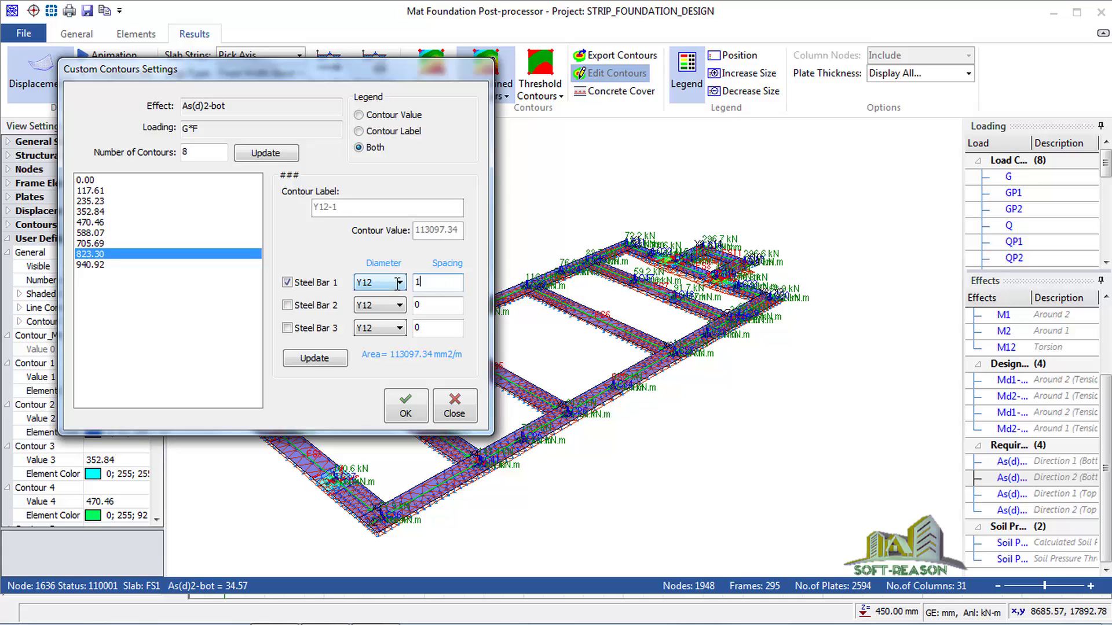
text(00)
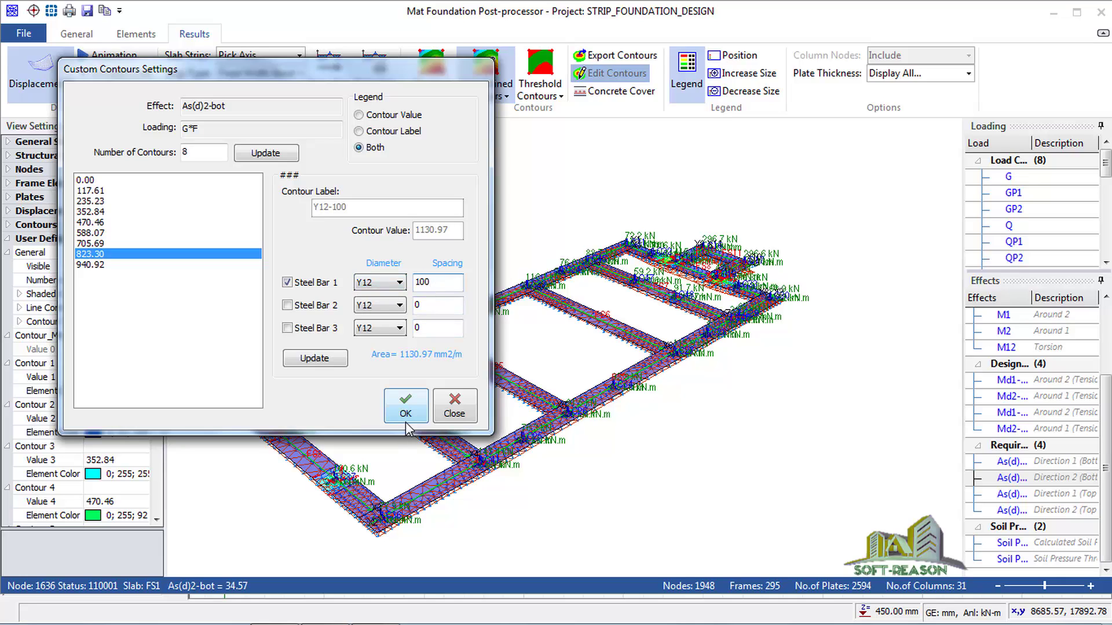
click(315, 360)
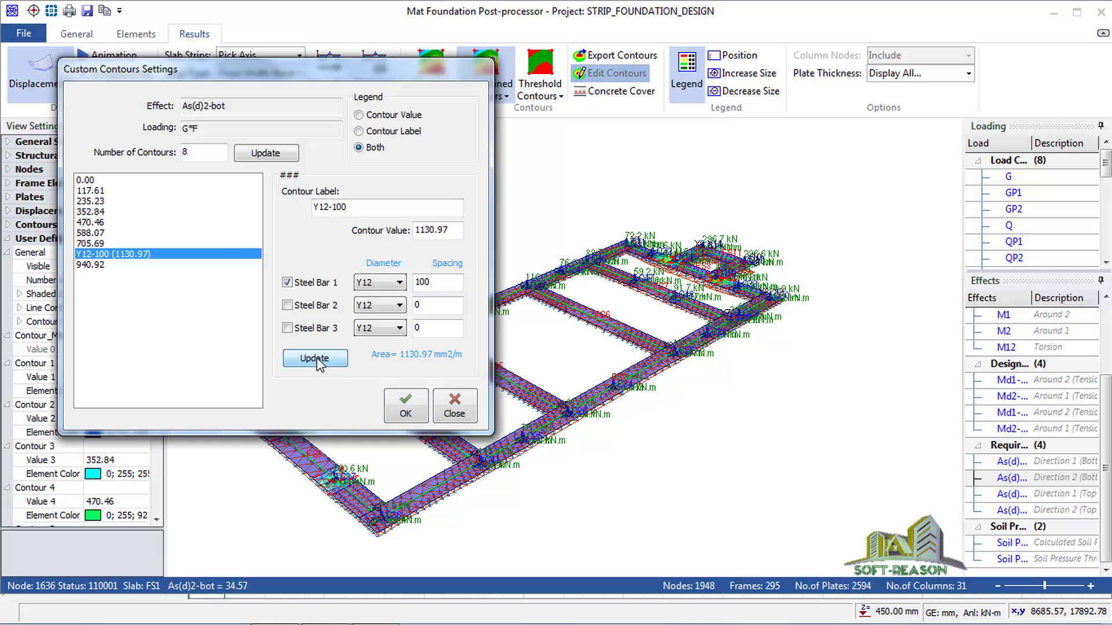
click(406, 414)
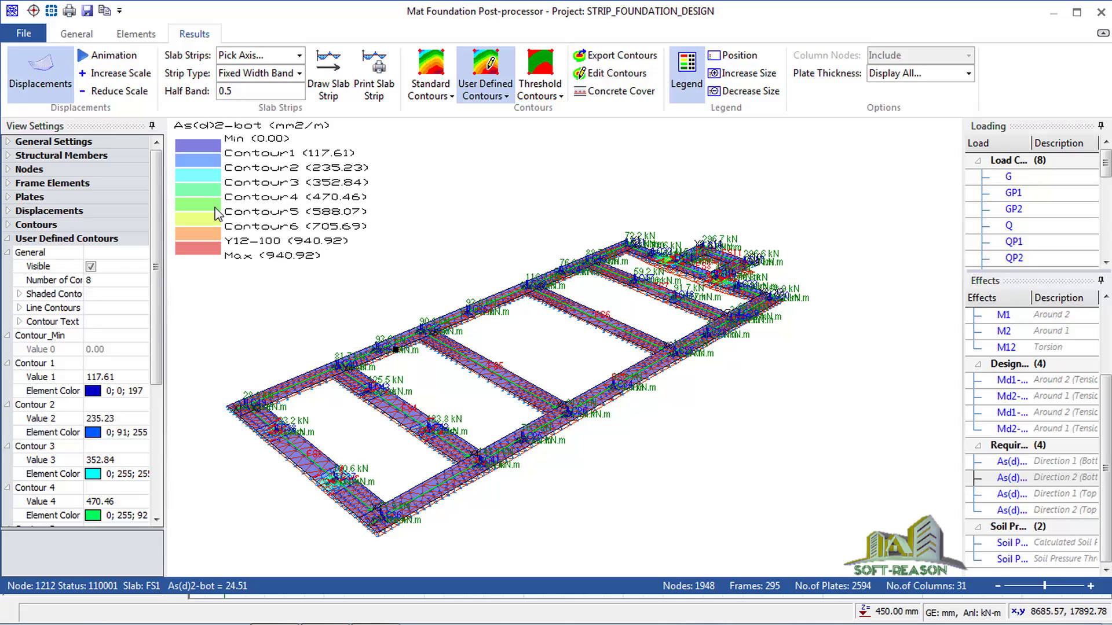
Step: Review As(d)1-top, As(d)2-top and soil pressure contours, then return to As(d)2-bot
click(1010, 495)
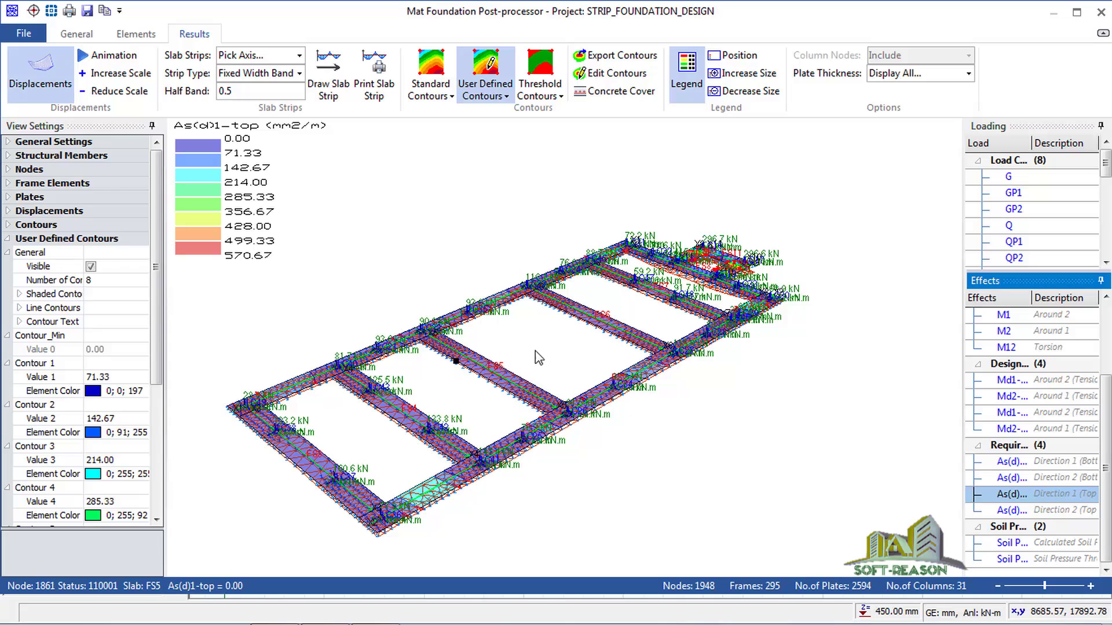
click(1010, 510)
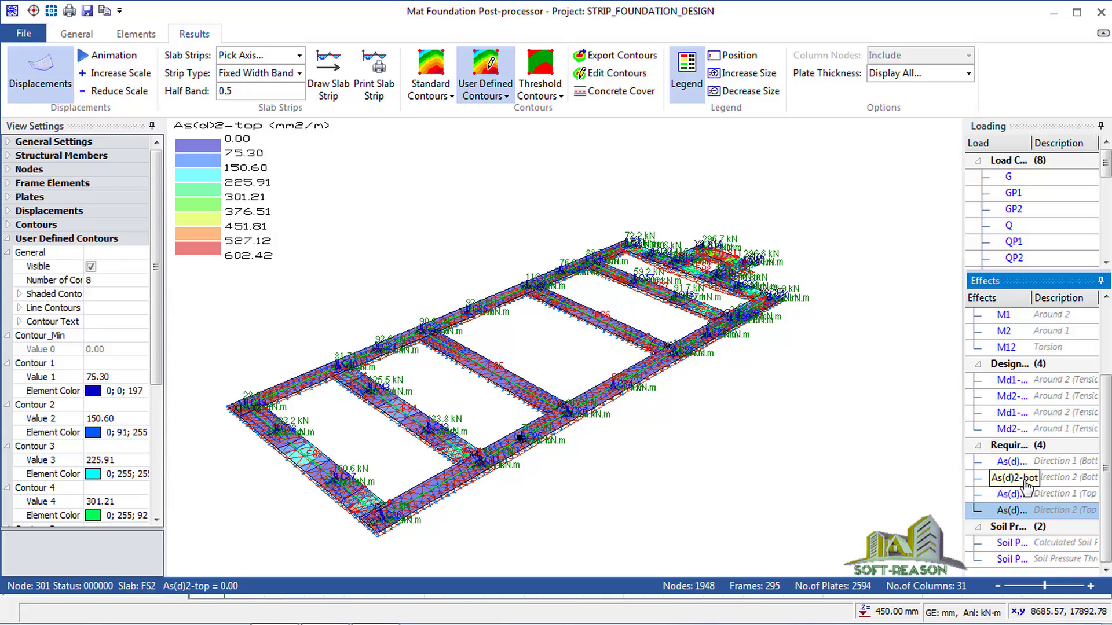
click(1008, 544)
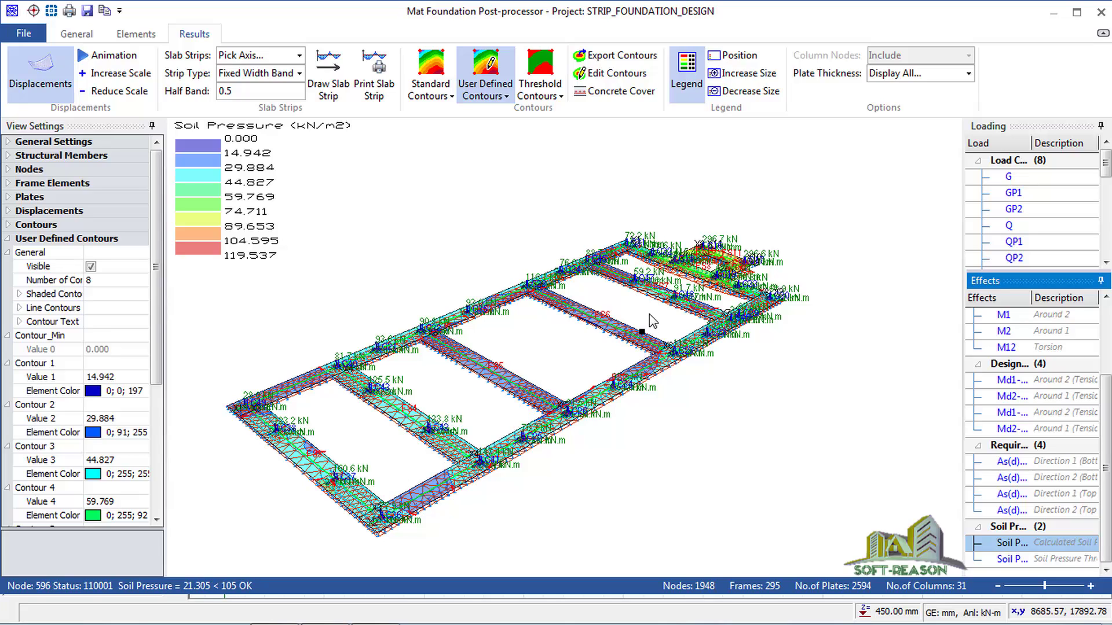
click(1018, 482)
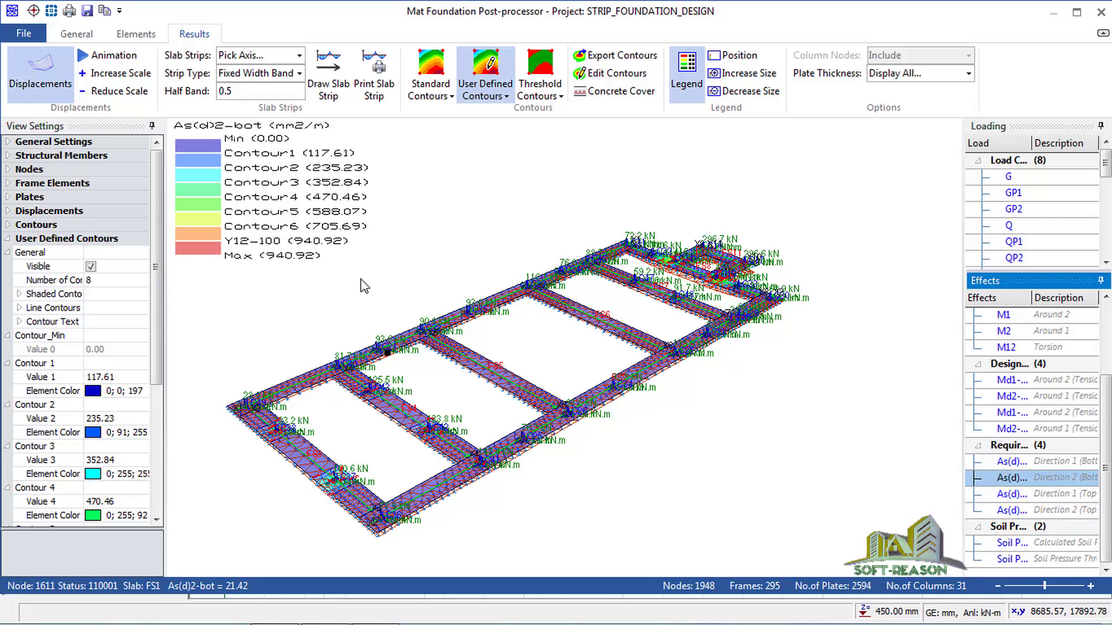
Step: Export the displayed contours to the storey plan, then close the post-processor, transferring slab strip results
click(615, 55)
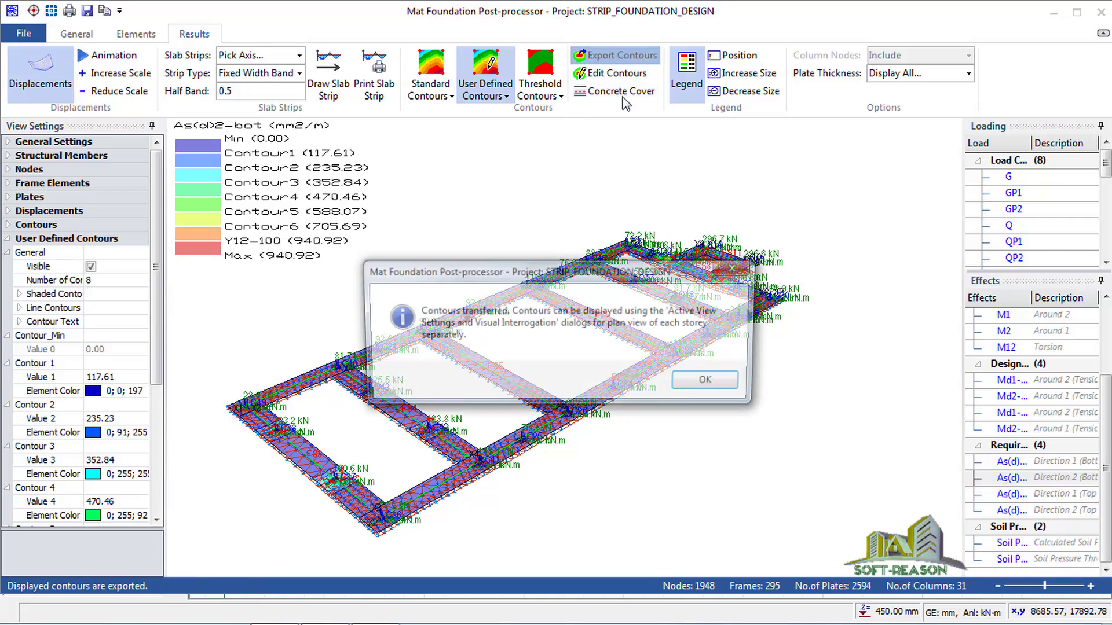
click(699, 385)
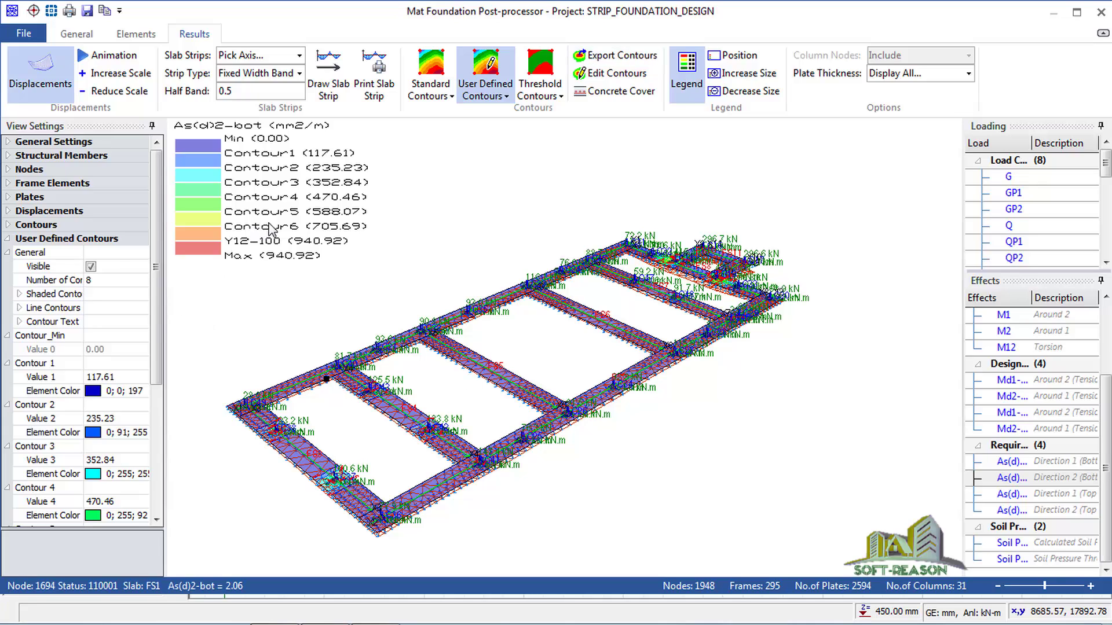
click(1102, 13)
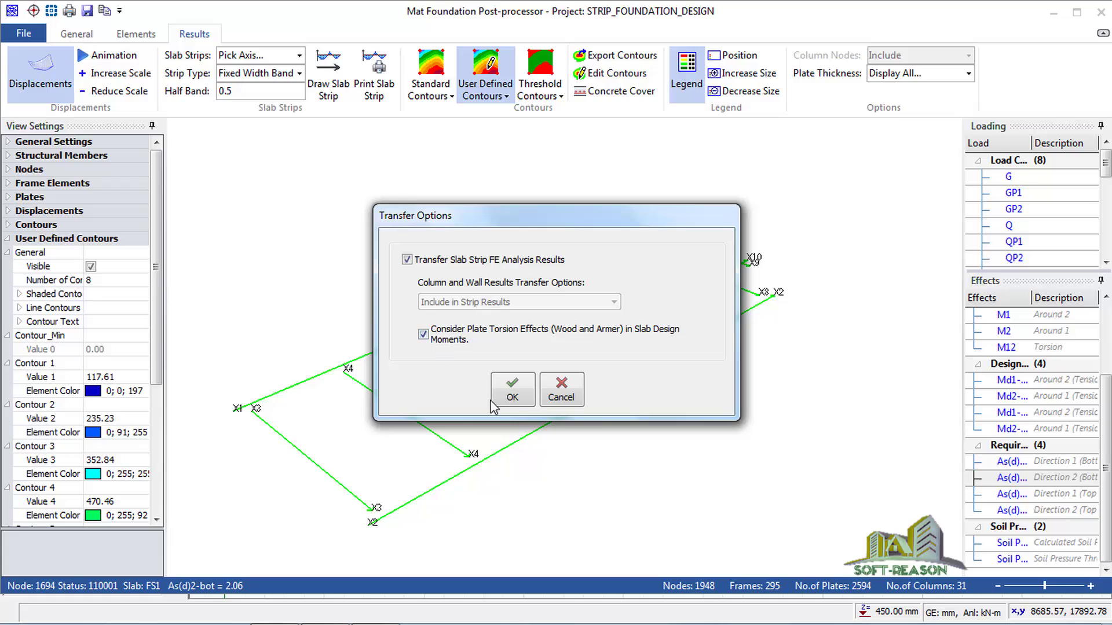
click(513, 398)
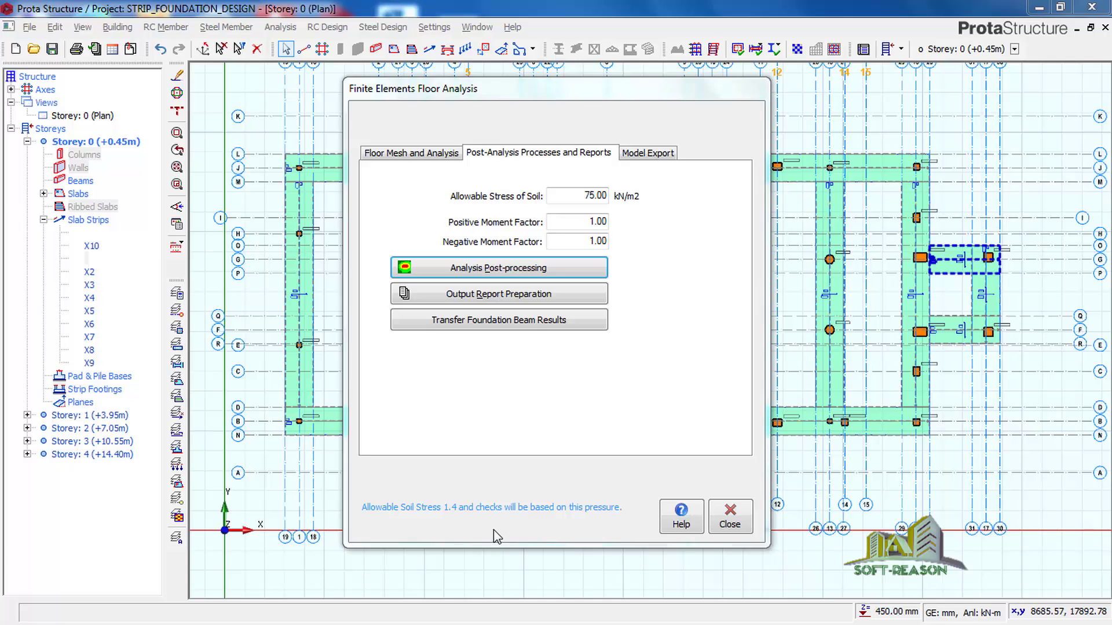
Step: Close the Finite Elements Floor Analysis dialog to return to the Storey 0 plan
click(728, 527)
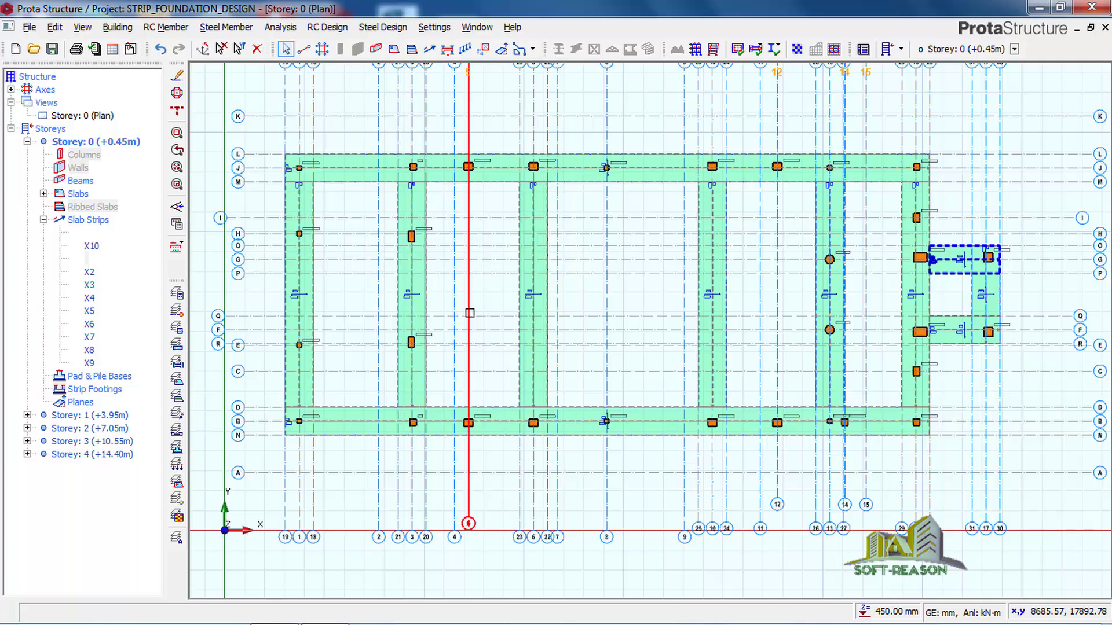
scroll(493, 246, up, 1)
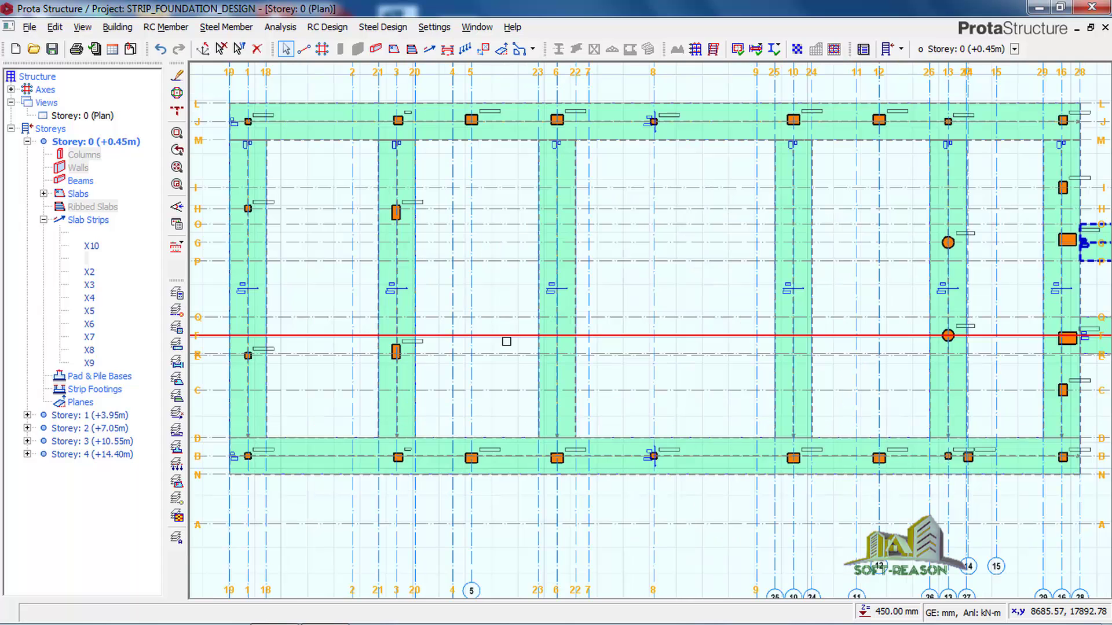
scroll(503, 340, down, 1)
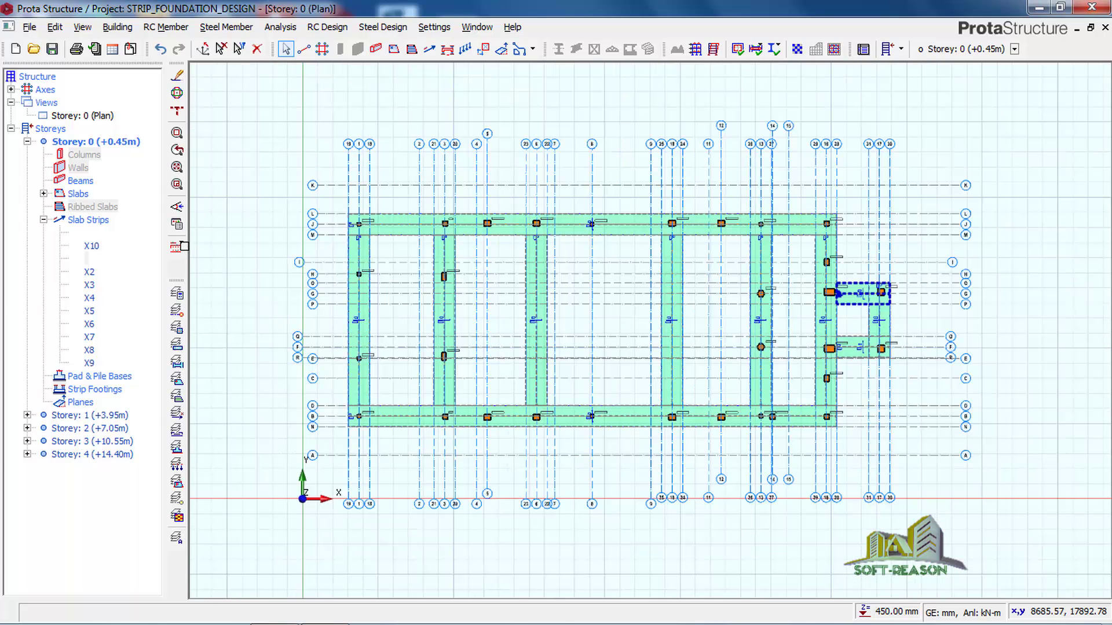
Step: Window-select axes 19, 1, 18, 2, 21, 3, 20 and 4, then clear the selection
click(183, 248)
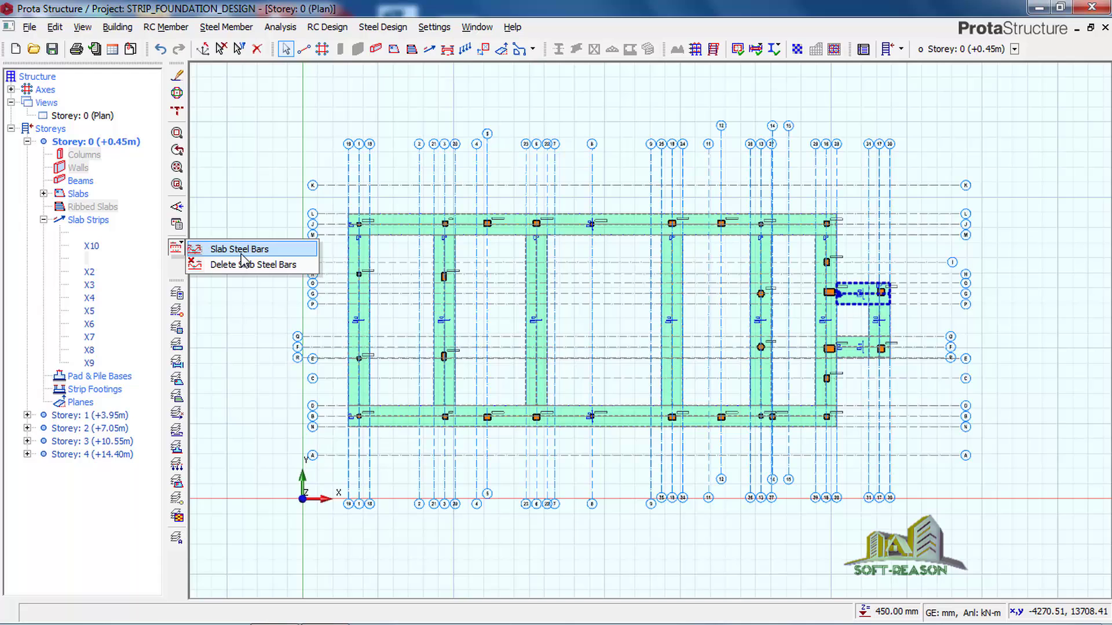
click(261, 250)
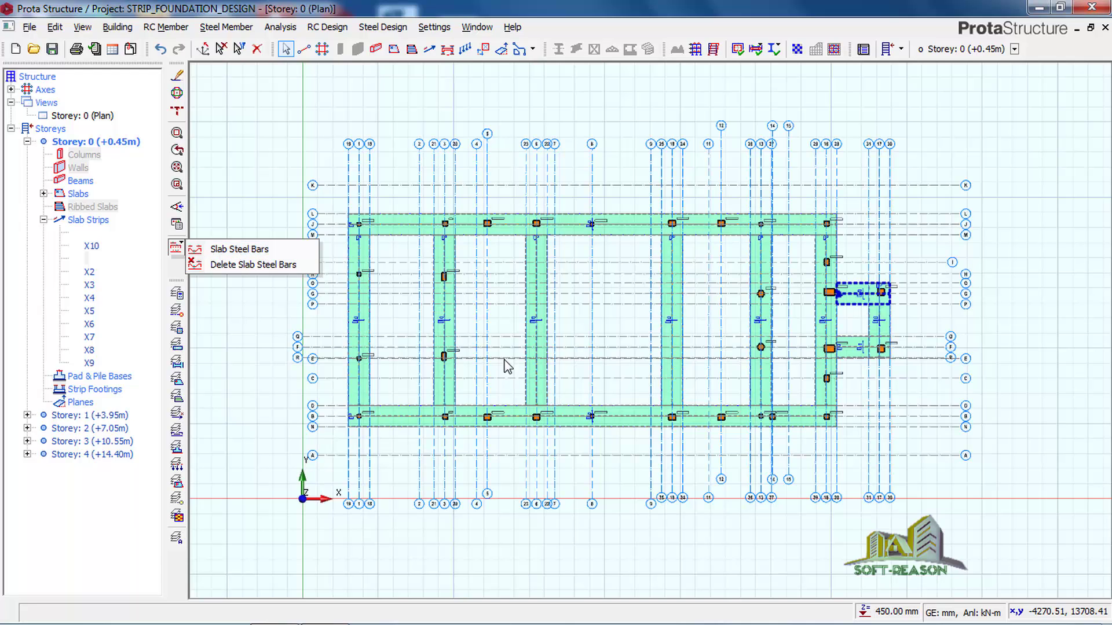
click(281, 164)
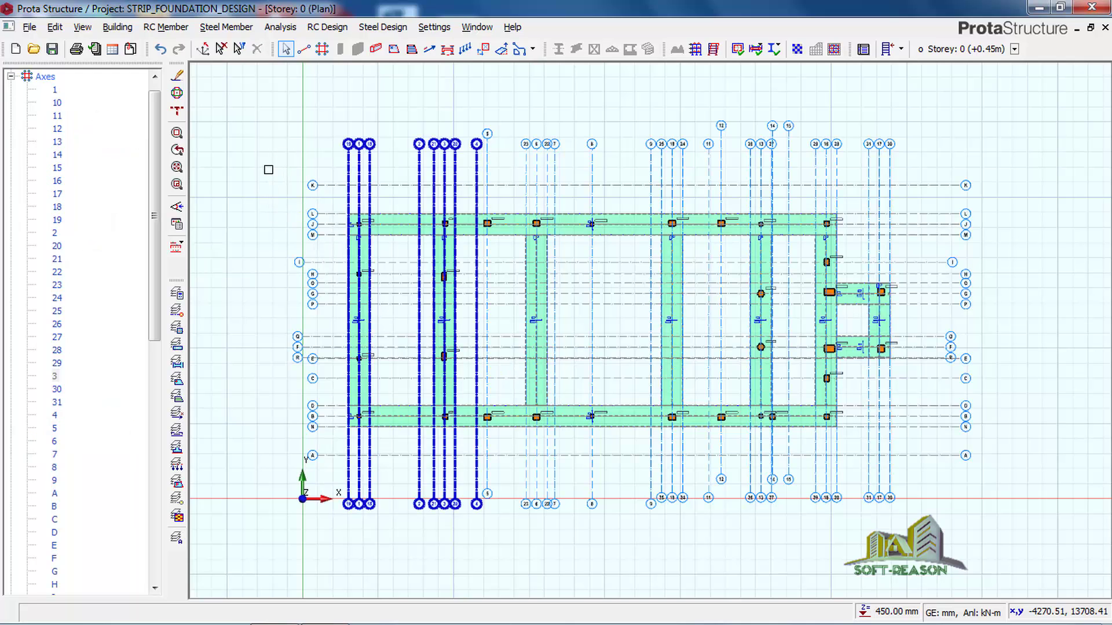
key(Escape)
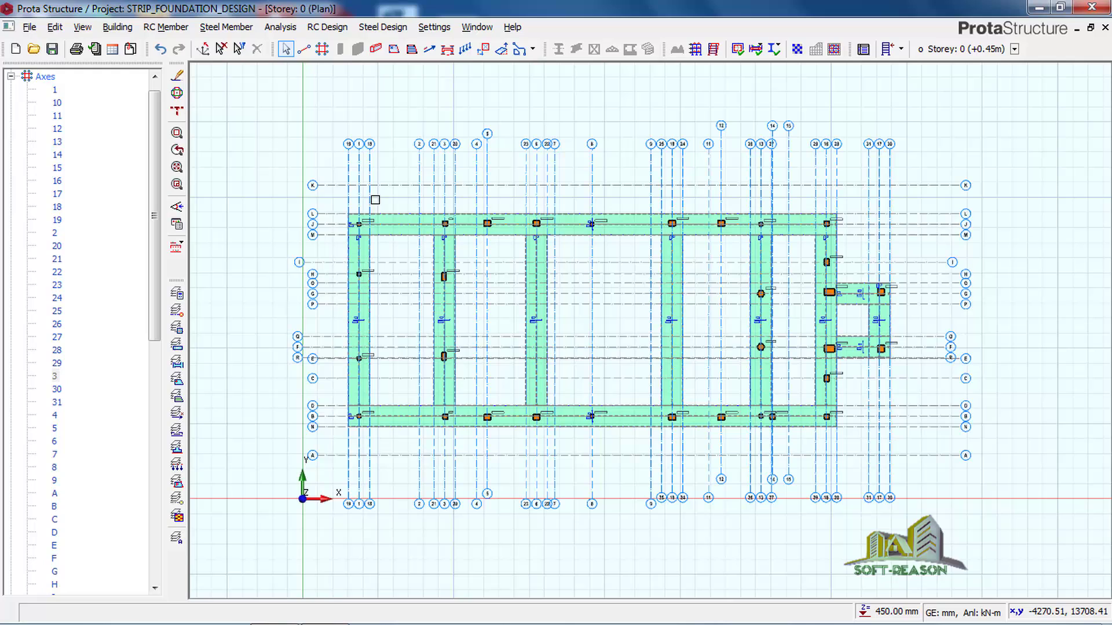
right_click(258, 147)
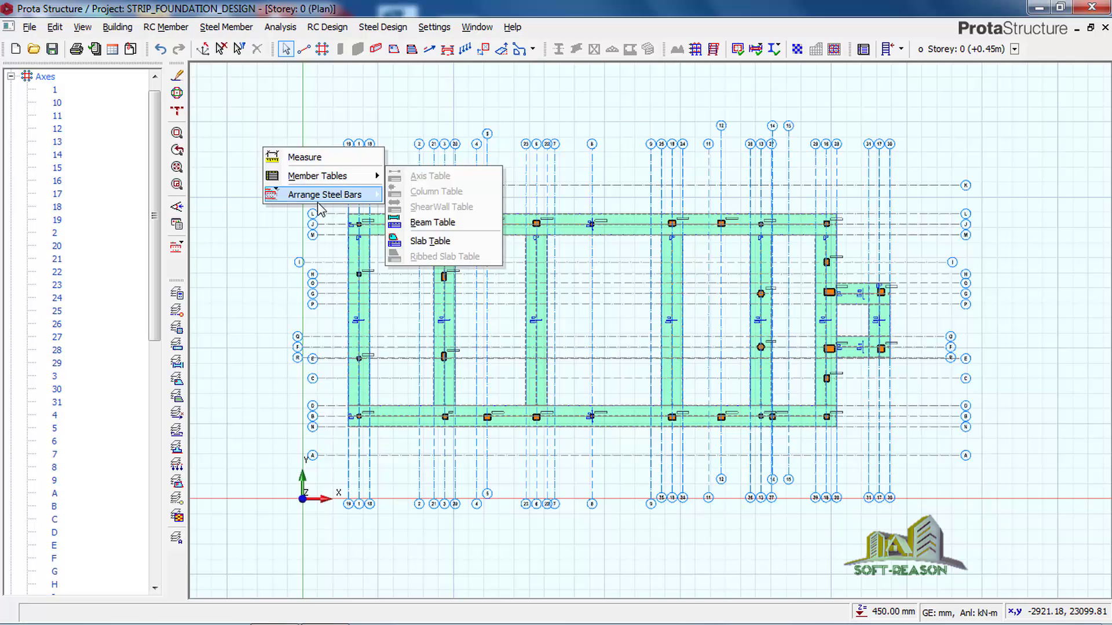
mouse_move(301, 199)
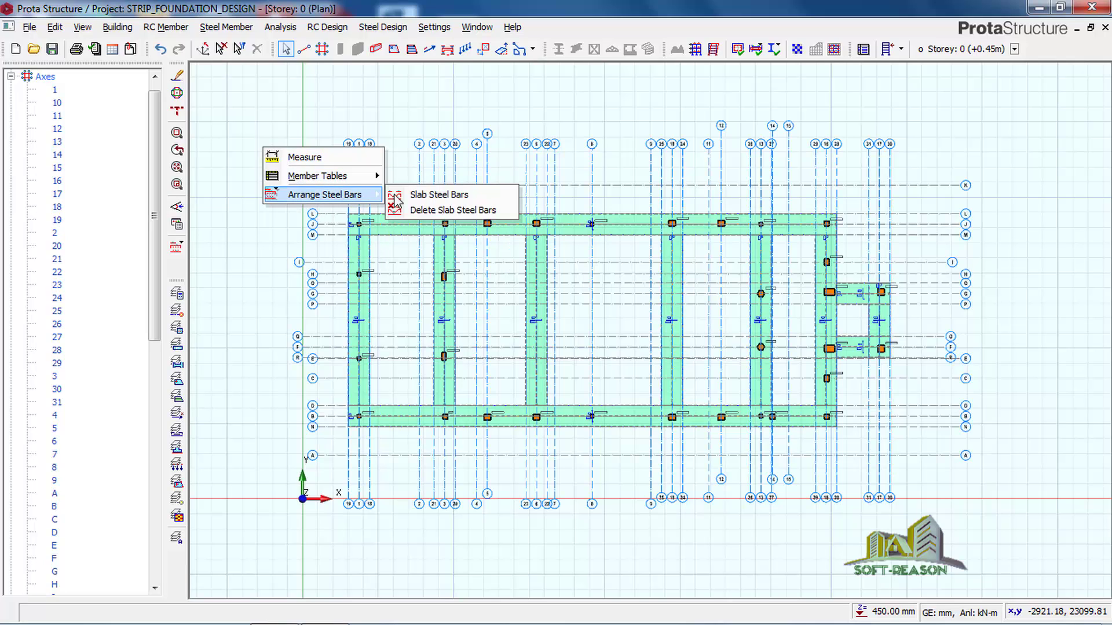
click(443, 195)
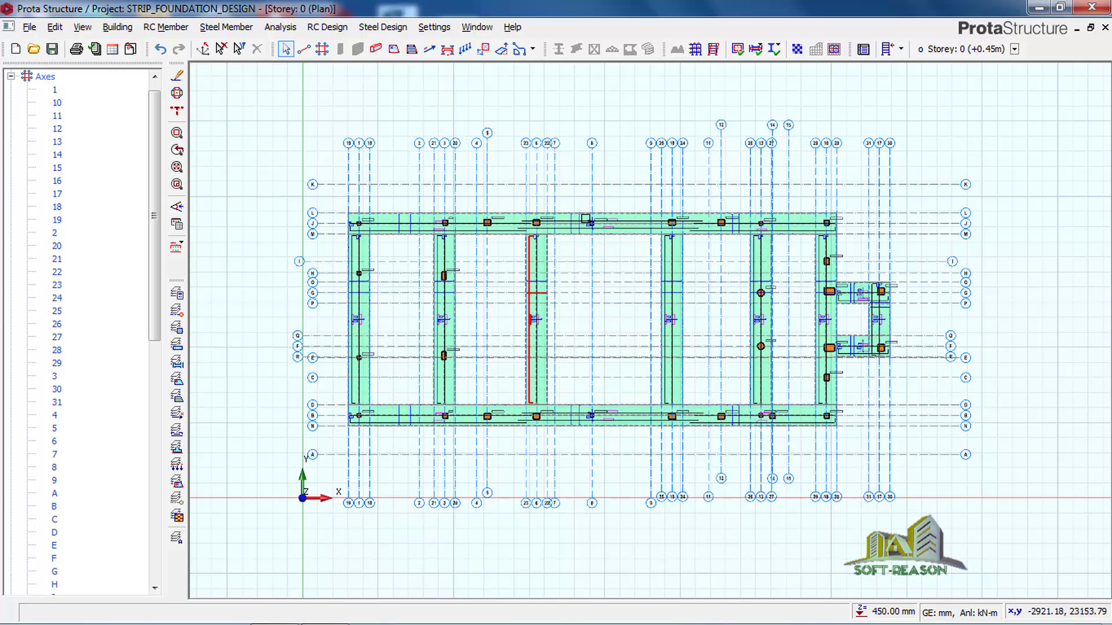
scroll(588, 222, up, 5)
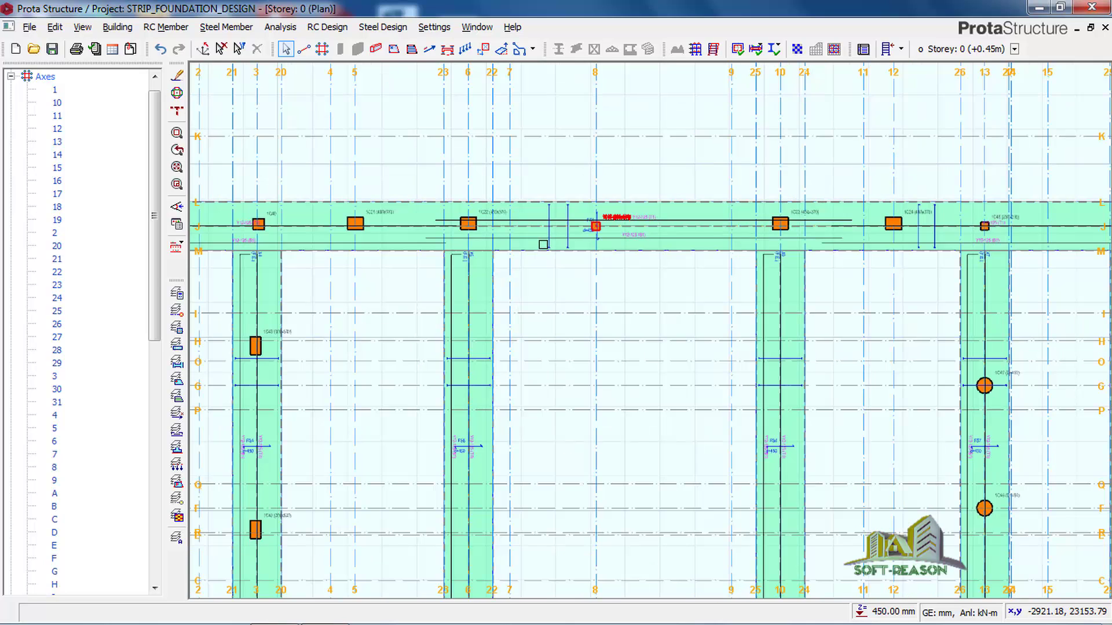
scroll(550, 246, up, 4)
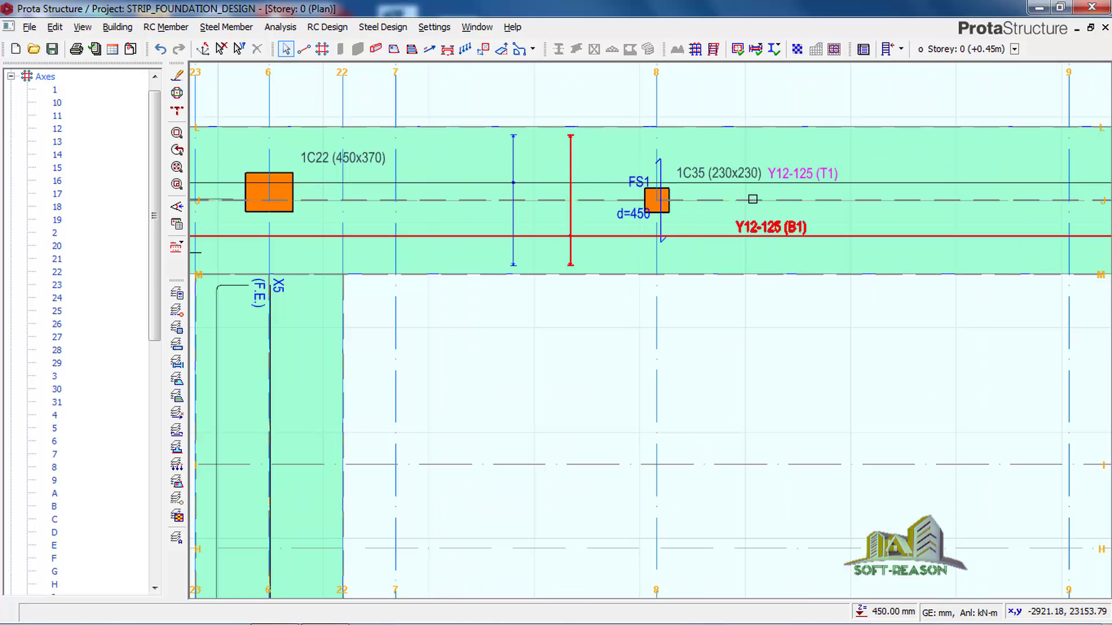
scroll(780, 193, up, 2)
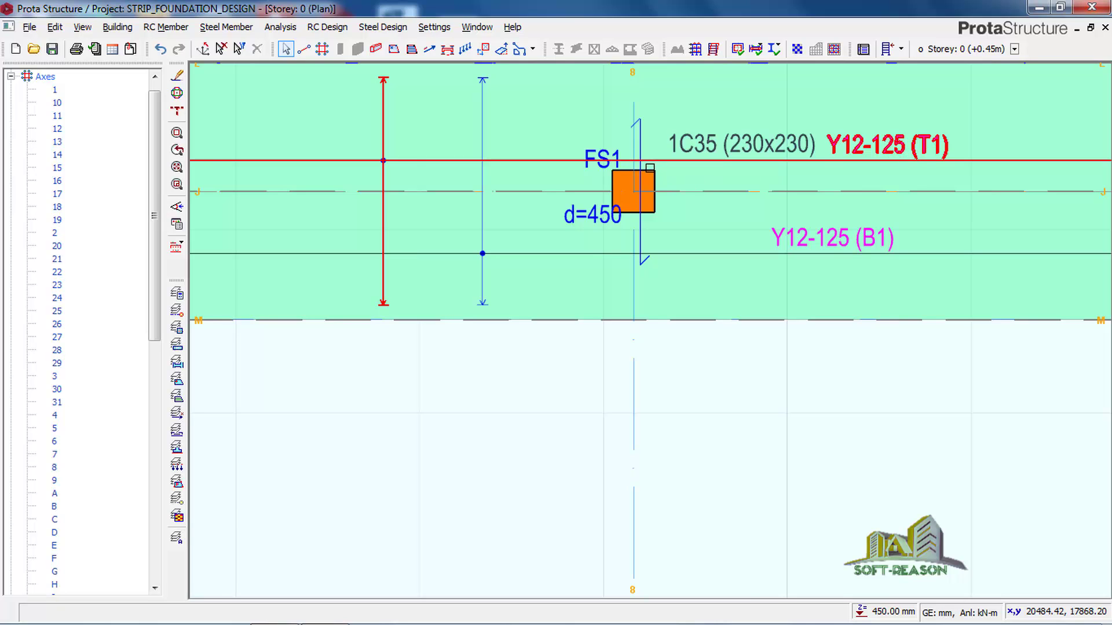
scroll(650, 168, down, 3)
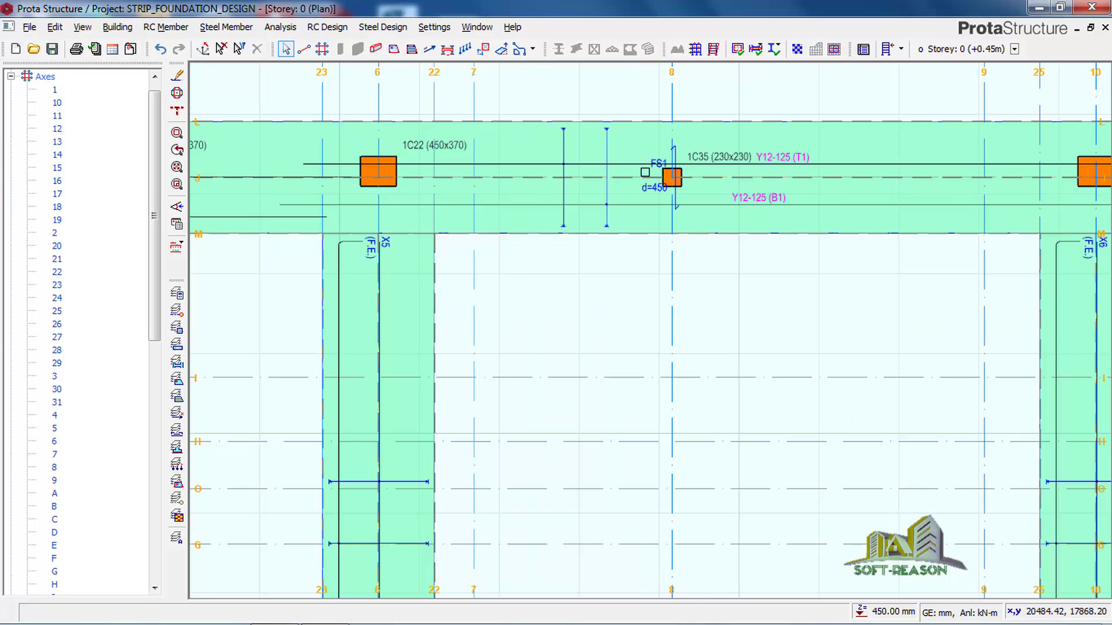
scroll(576, 171, down, 4)
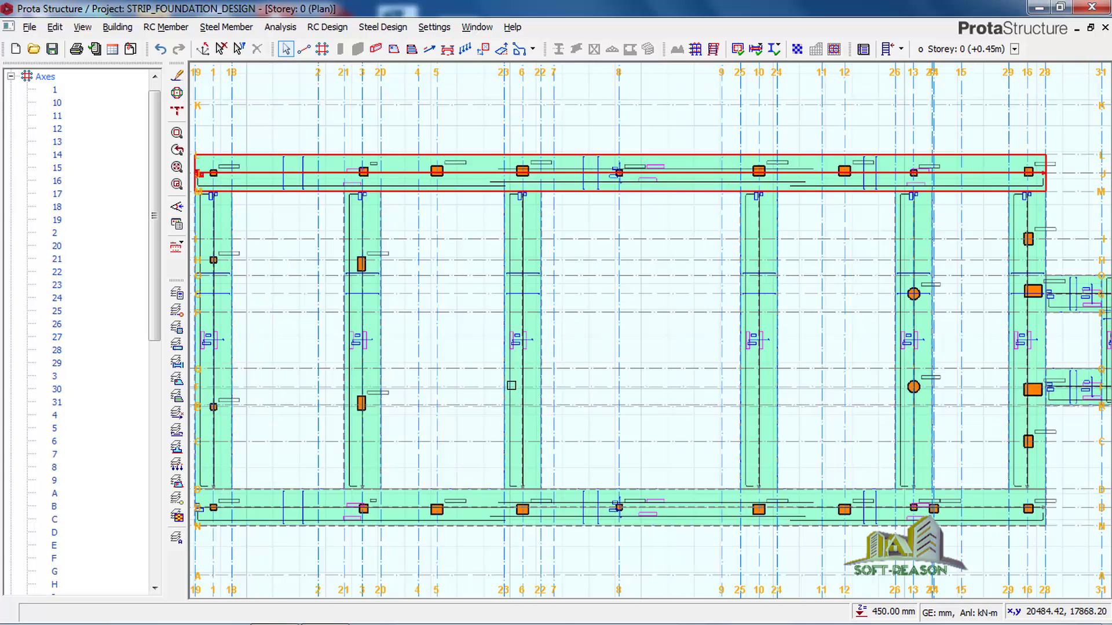
scroll(511, 385, down, 2)
scroll(287, 283, up, 4)
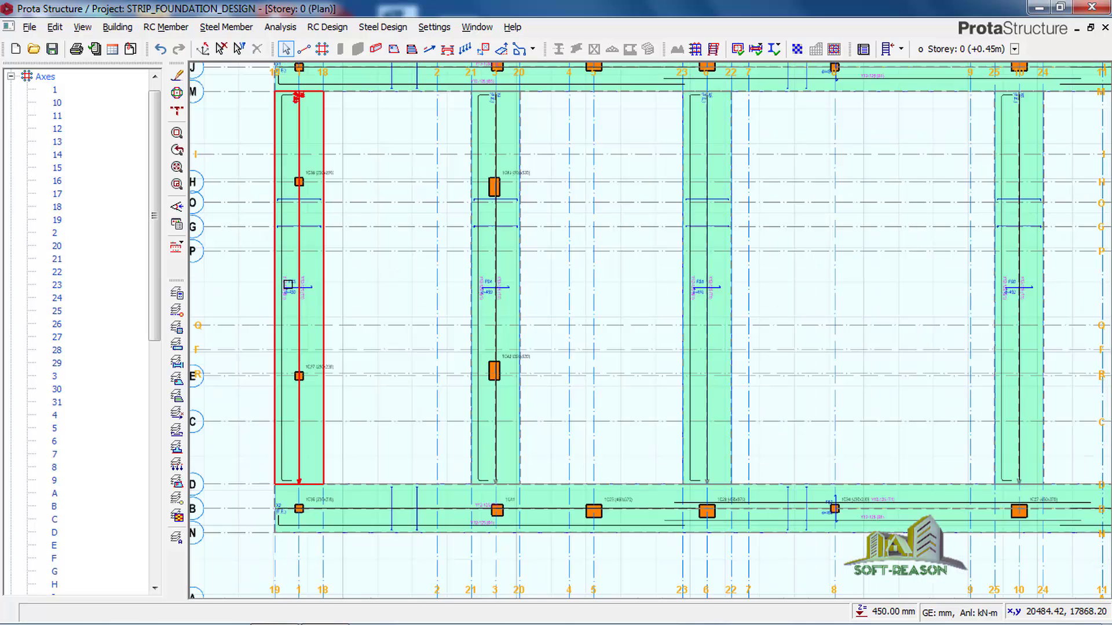
scroll(288, 284, up, 4)
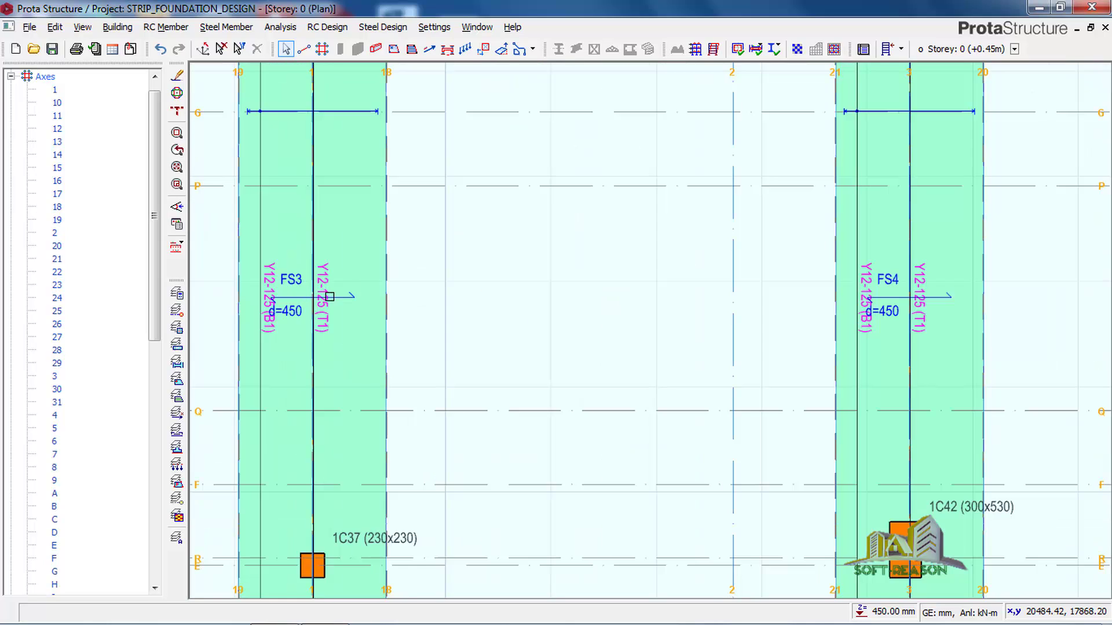
scroll(329, 296, up, 2)
scroll(410, 322, down, 2)
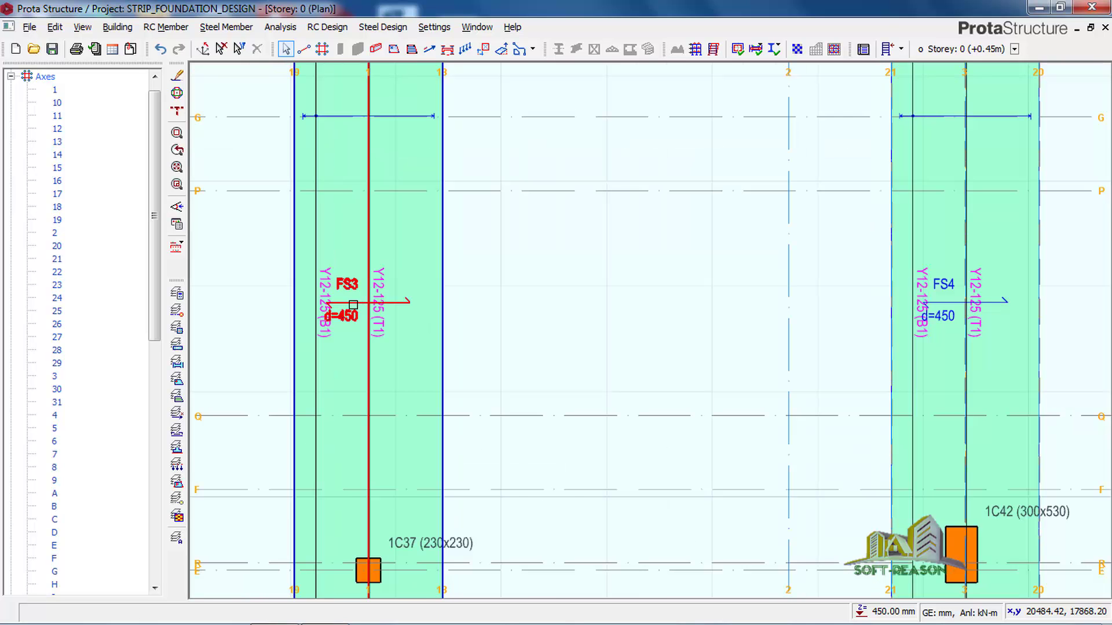
scroll(353, 305, down, 2)
scroll(412, 300, down, 3)
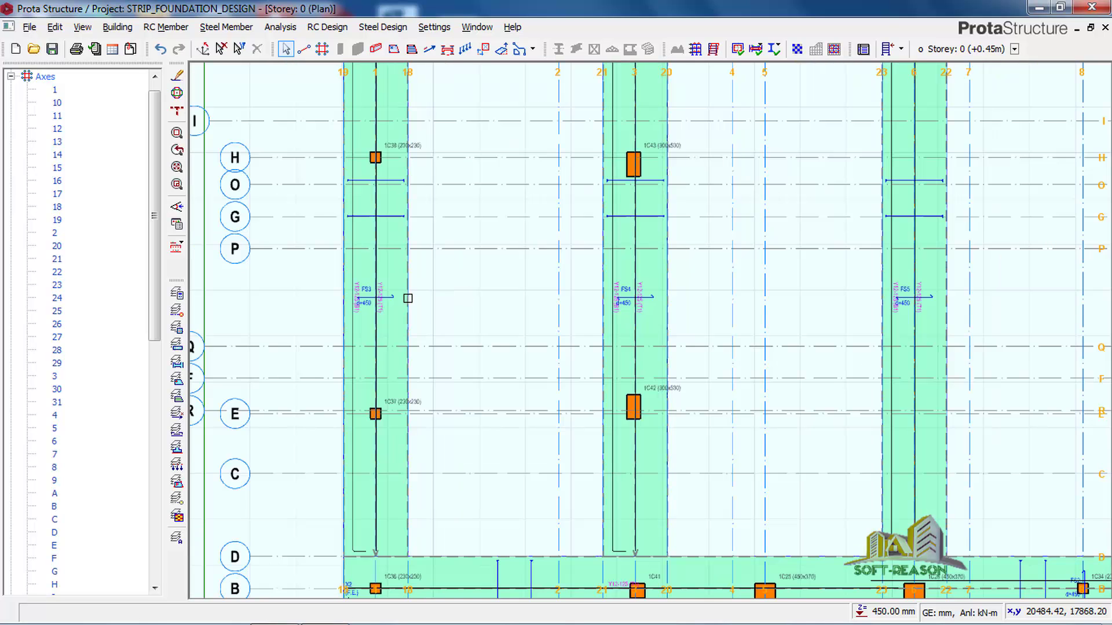
scroll(490, 327, down, 1)
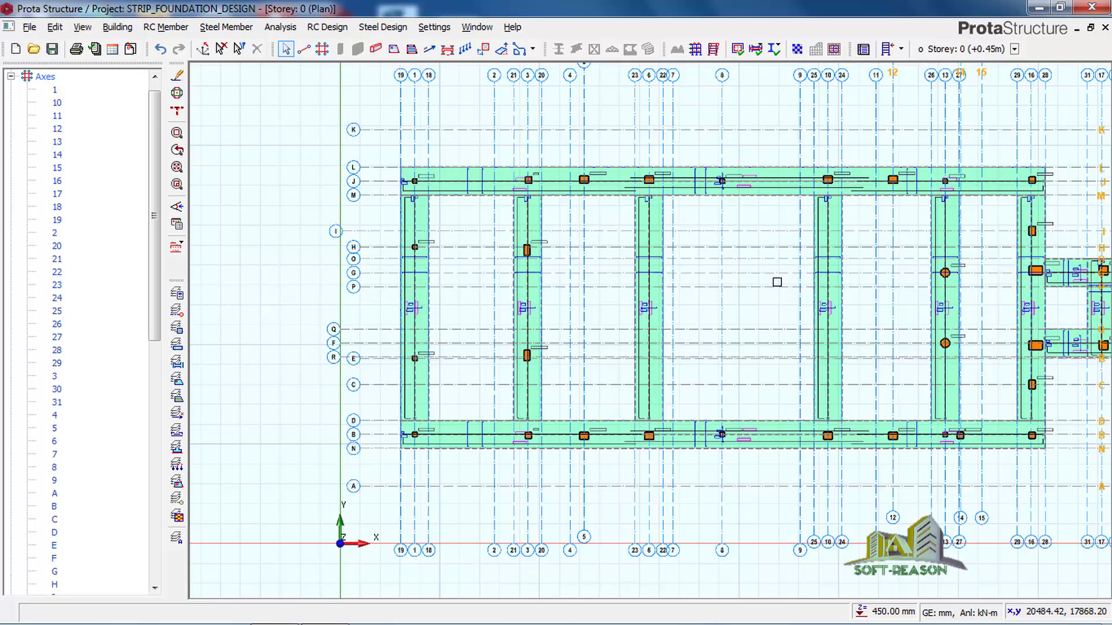
scroll(809, 268, up, 4)
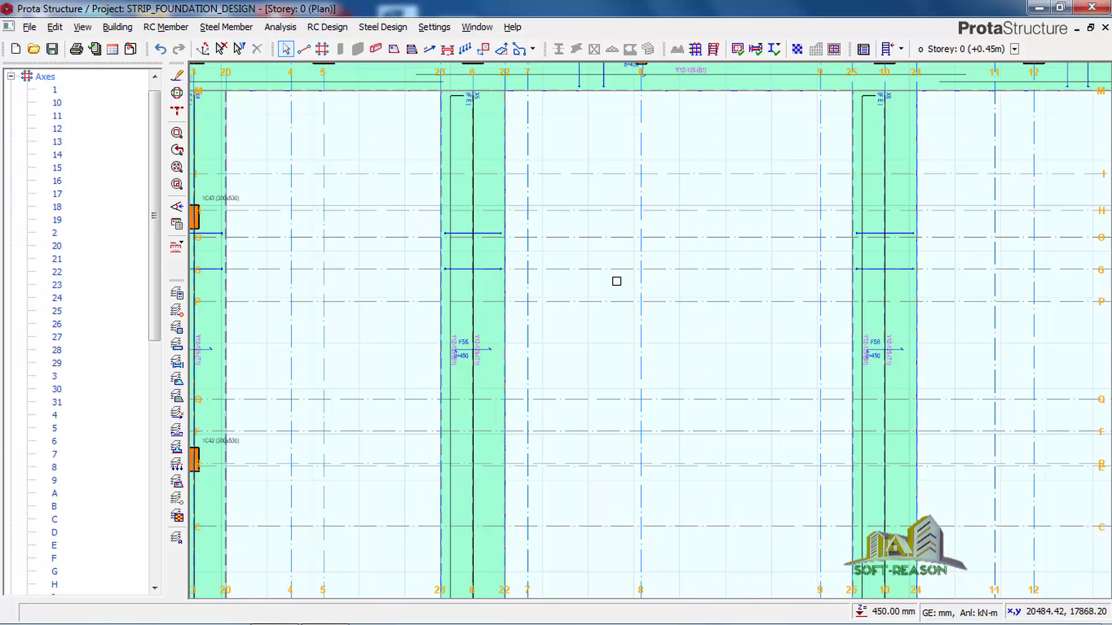
scroll(834, 311, down, 2)
scroll(899, 311, up, 2)
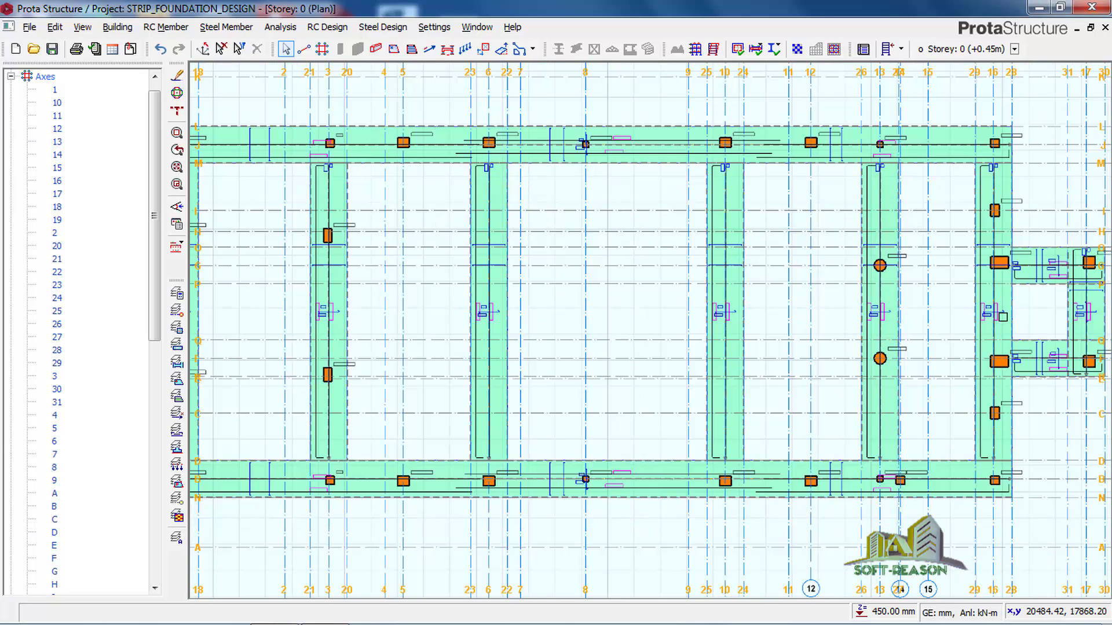
scroll(742, 290, up, 3)
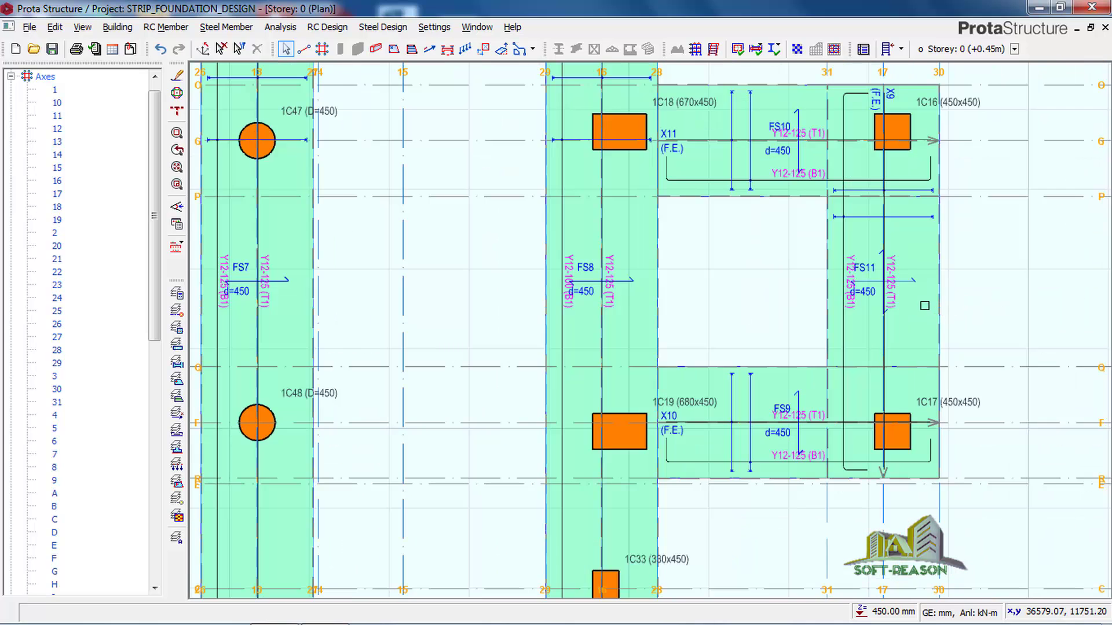
Step: Select FS11's Y12-125 (B1) bottom bar and zoom out to view the whole footing layout
scroll(931, 306, up, 4)
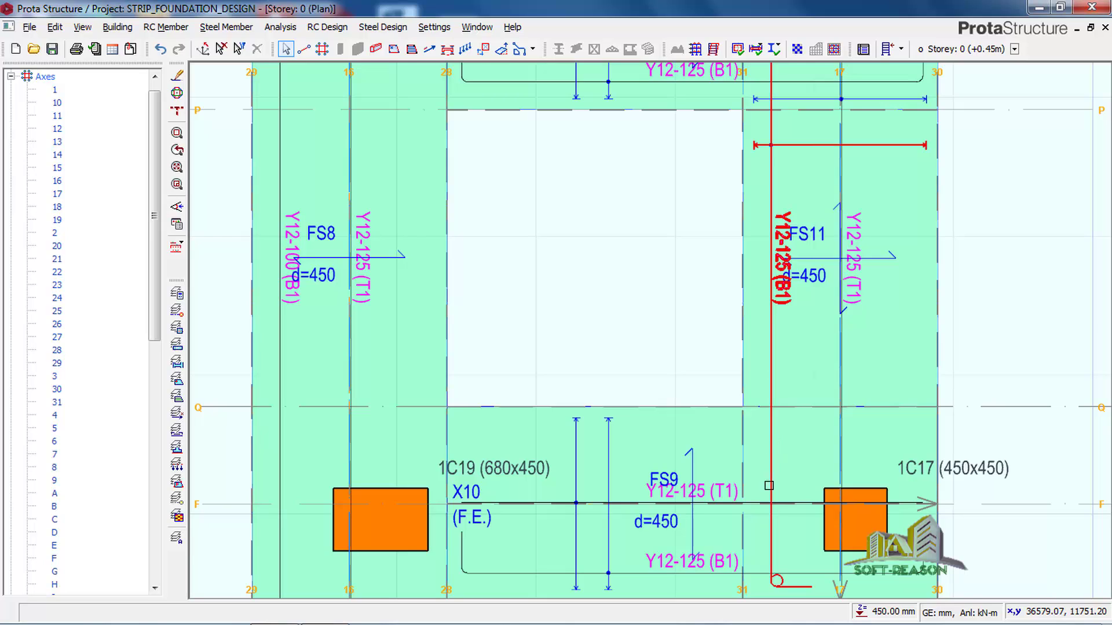
click(771, 490)
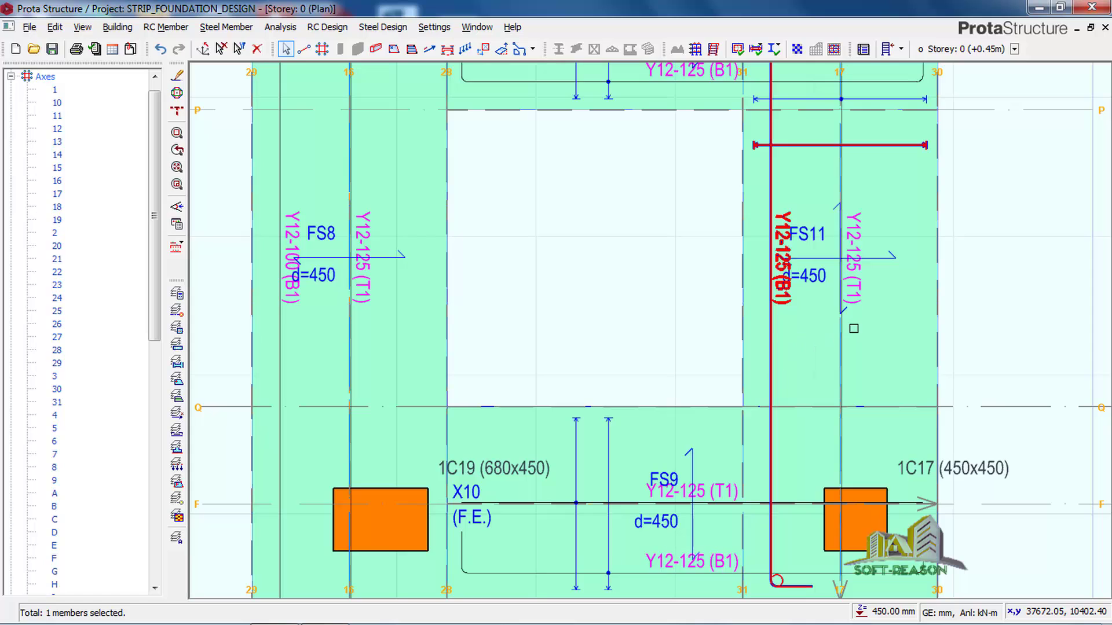
scroll(878, 326, down, 5)
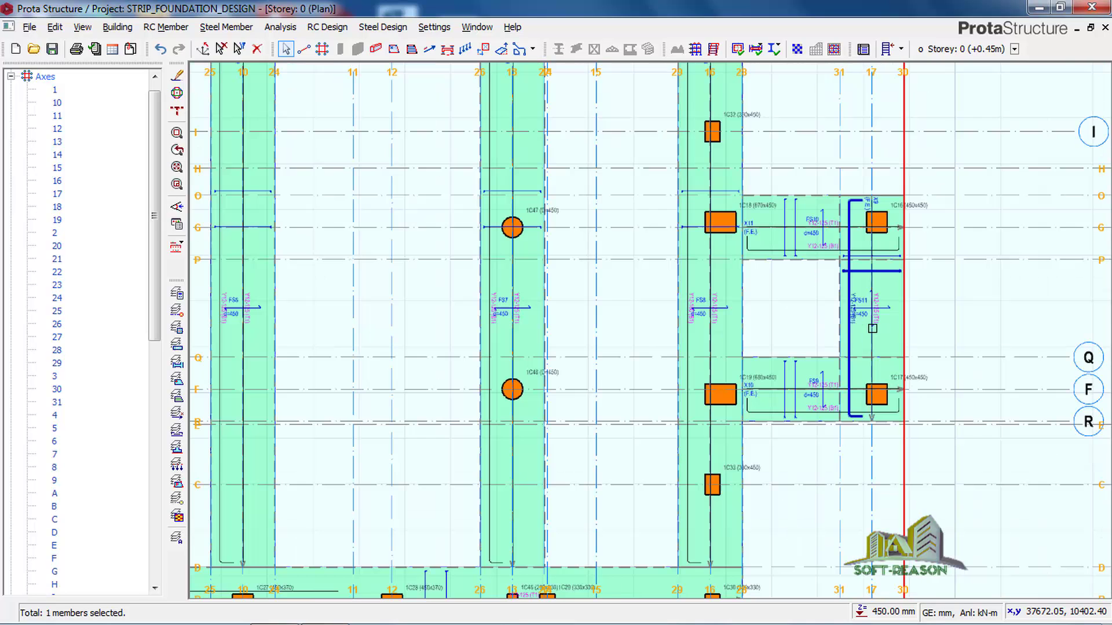
scroll(806, 322, down, 1)
scroll(832, 342, down, 4)
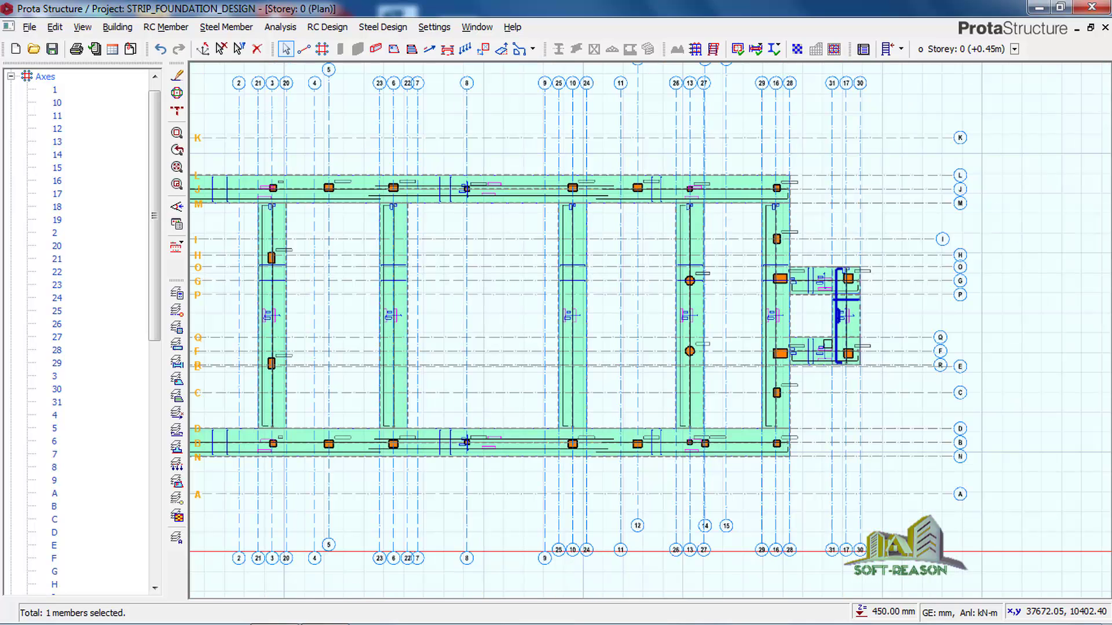
scroll(663, 329, up, 4)
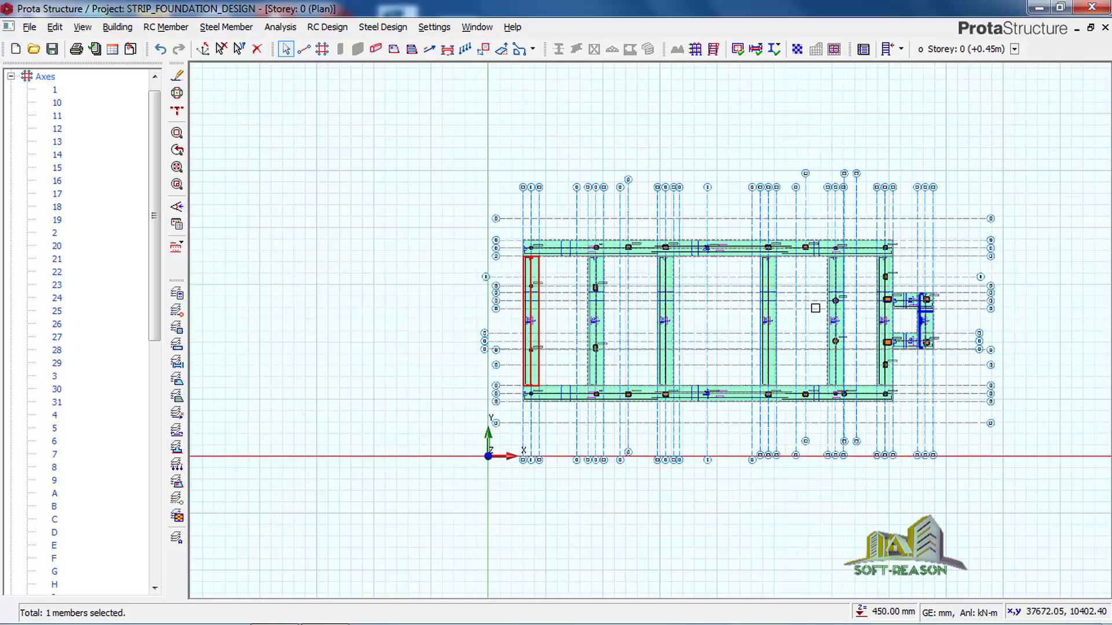
scroll(806, 272, up, 3)
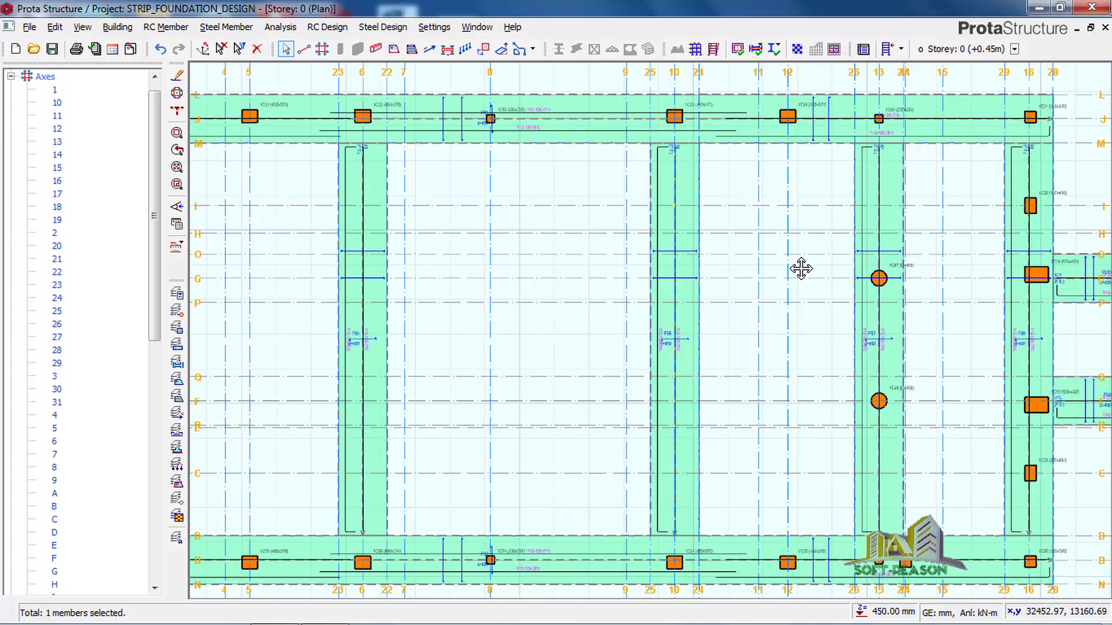
scroll(769, 261, down, 3)
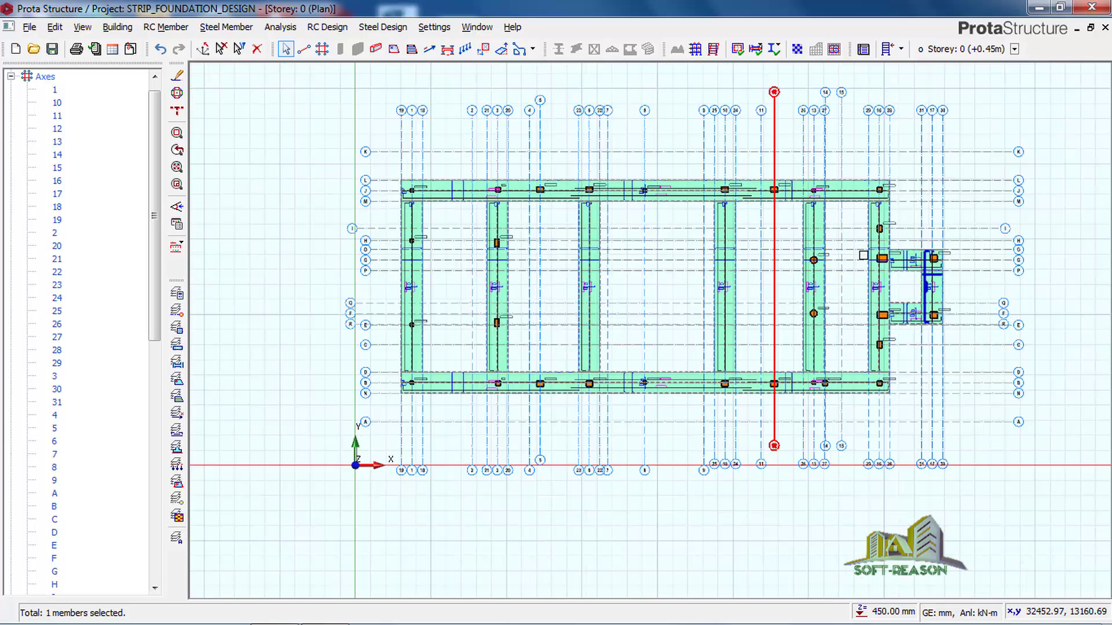
scroll(863, 255, up, 4)
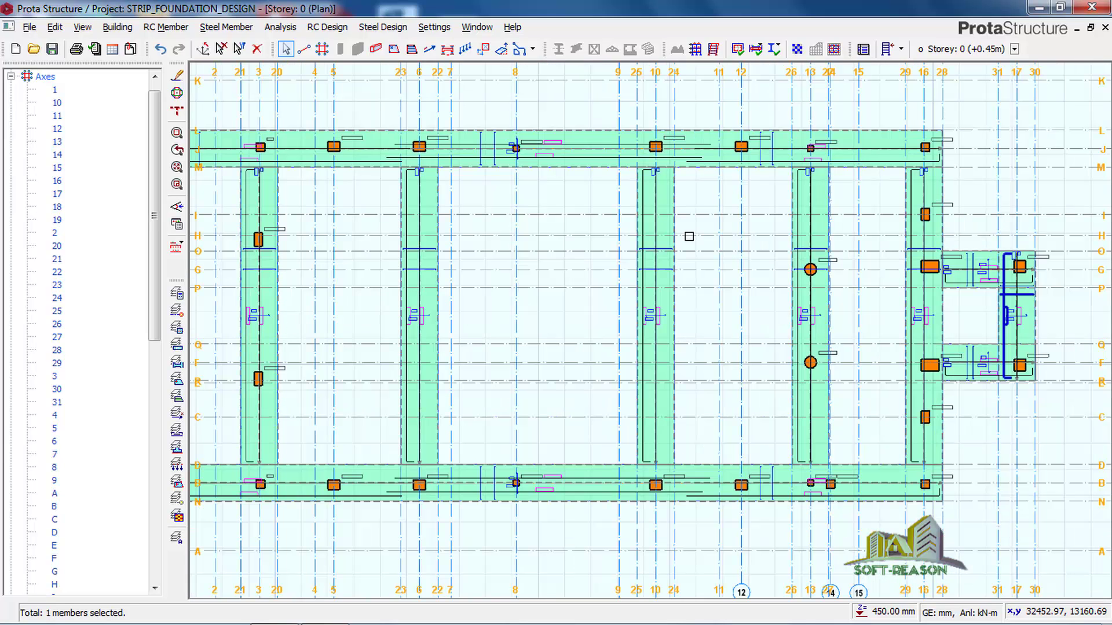
scroll(547, 257, down, 2)
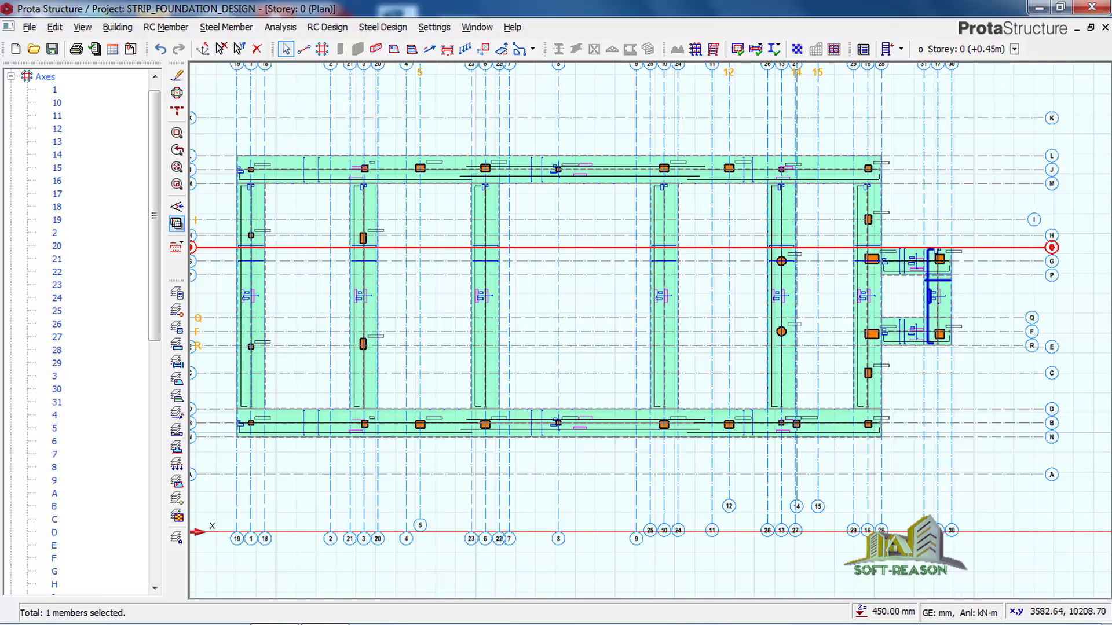
Step: Show As(d)2-bot custom FE contours on the plan through View Settings of Active Window
click(176, 223)
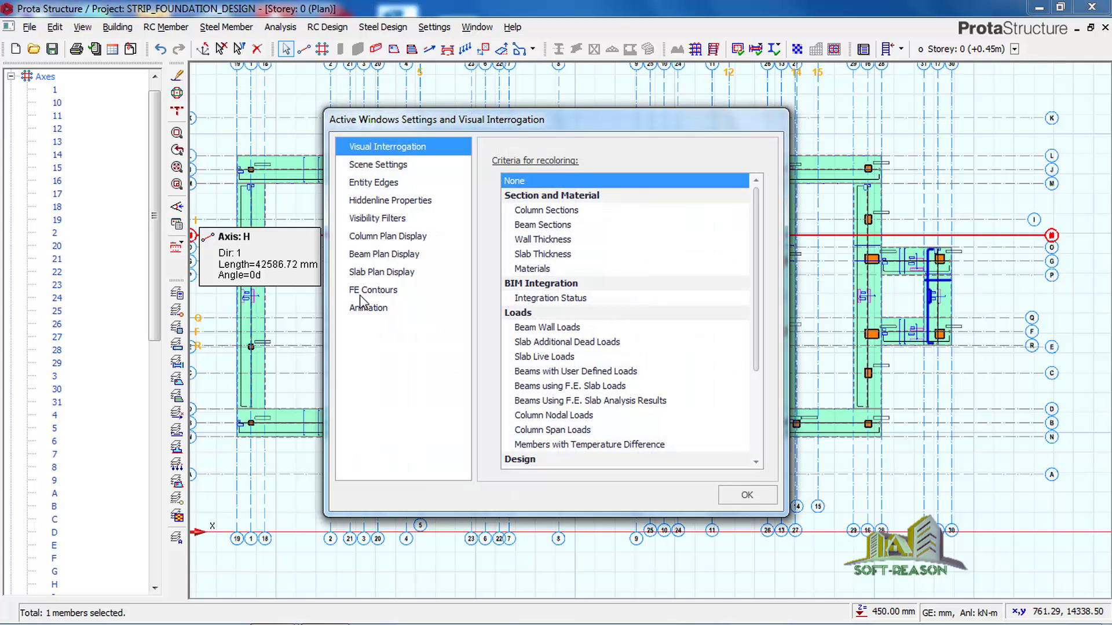
click(366, 290)
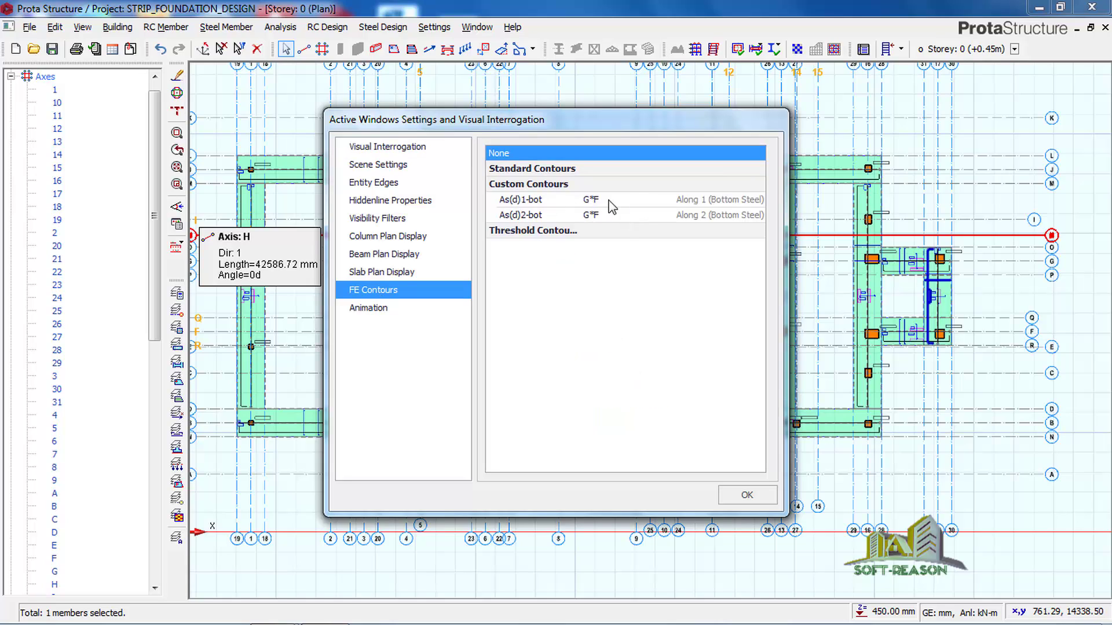
click(528, 202)
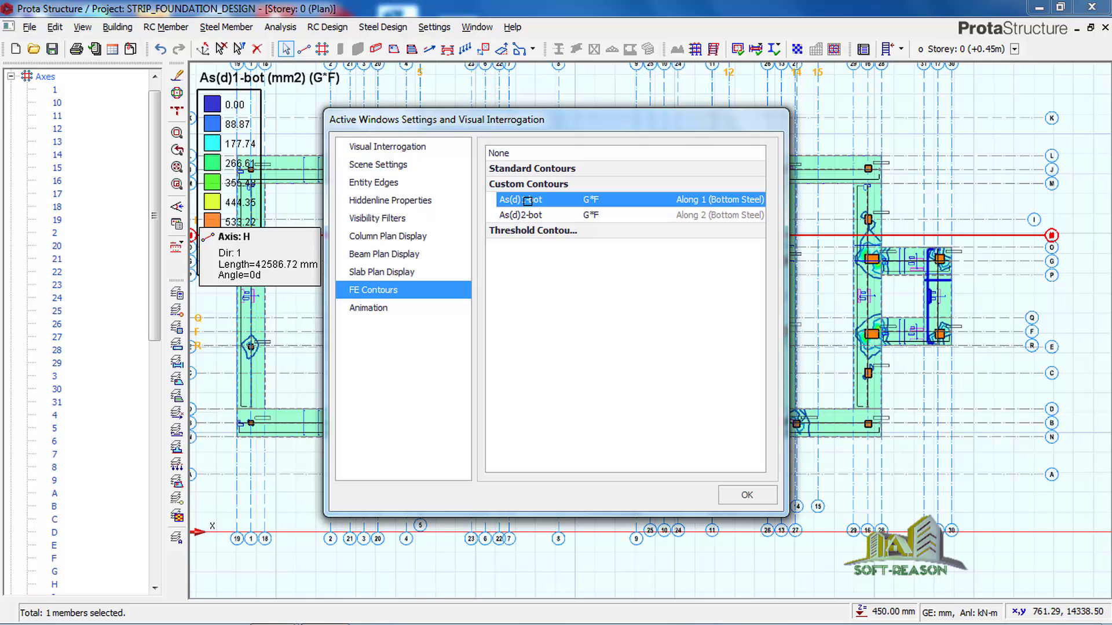
drag(656, 118, 536, 359)
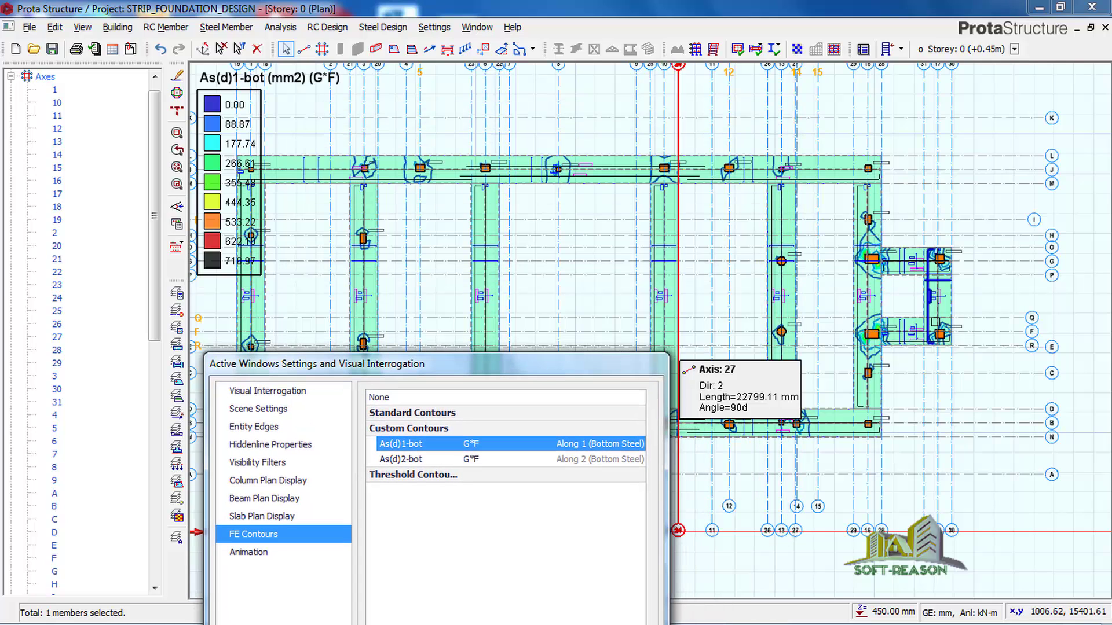
drag(547, 366, 617, 206)
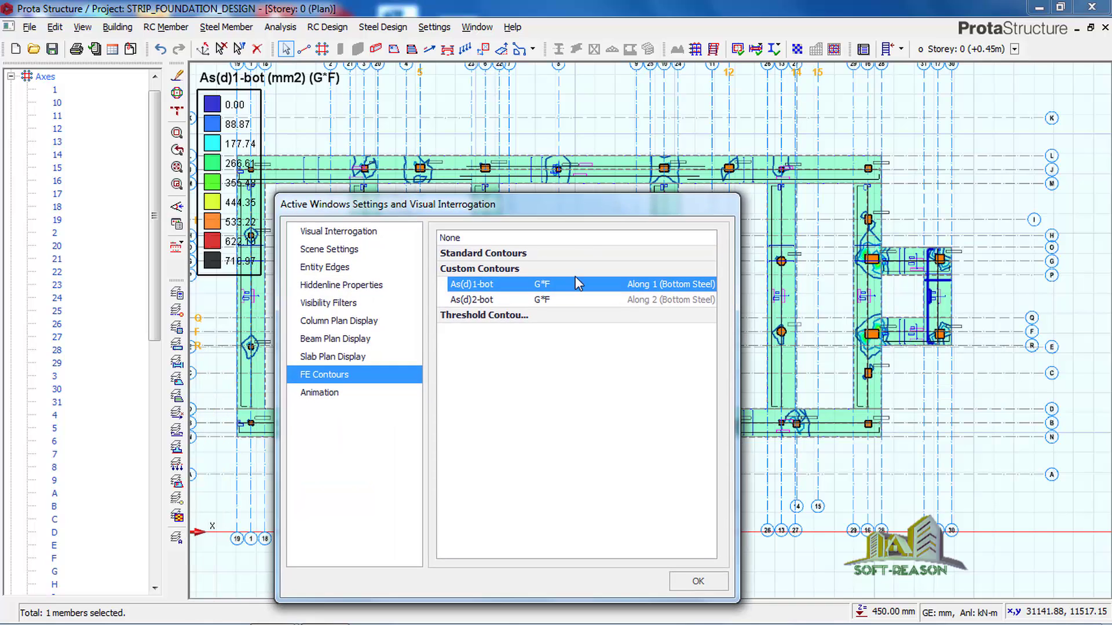
click(476, 296)
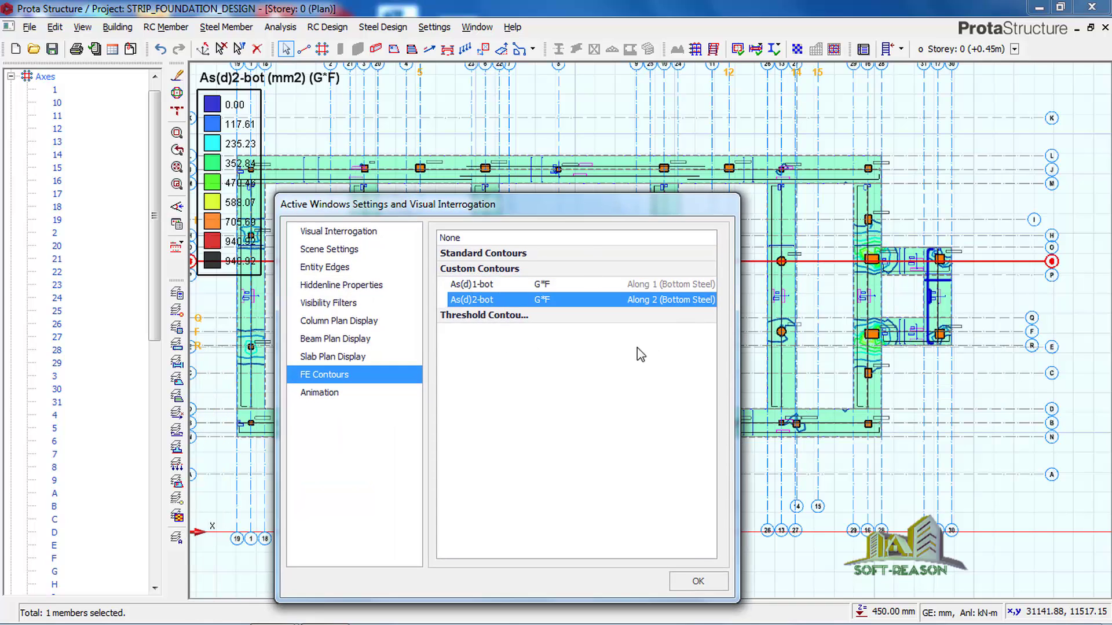
click(697, 582)
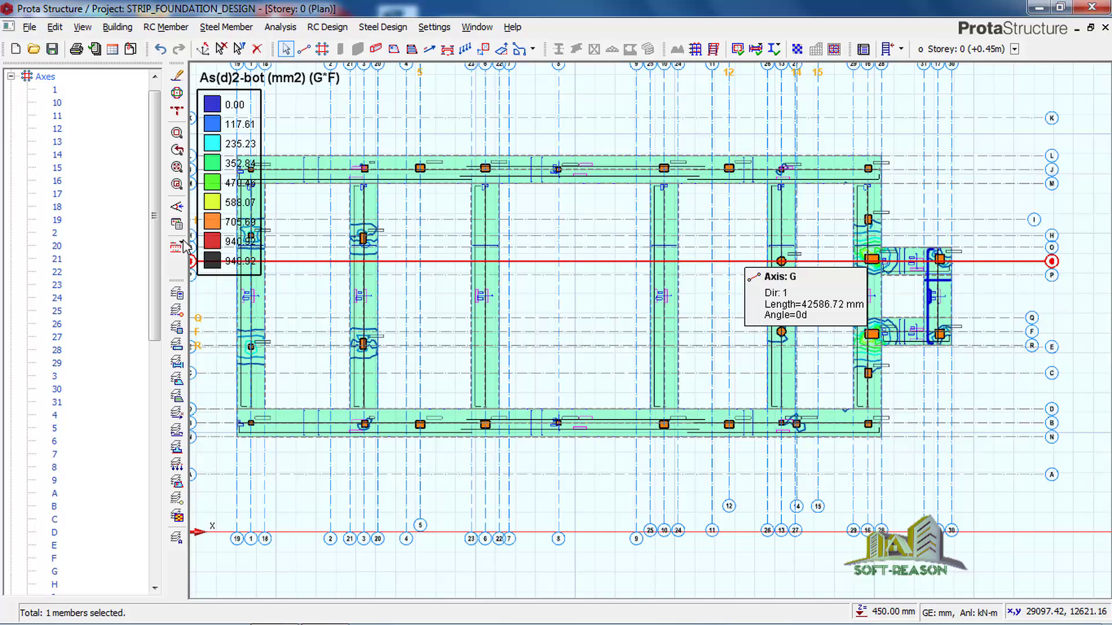
Step: Recentre the plan and select the vertical slab strip near axis 10
scroll(869, 327, up, 3)
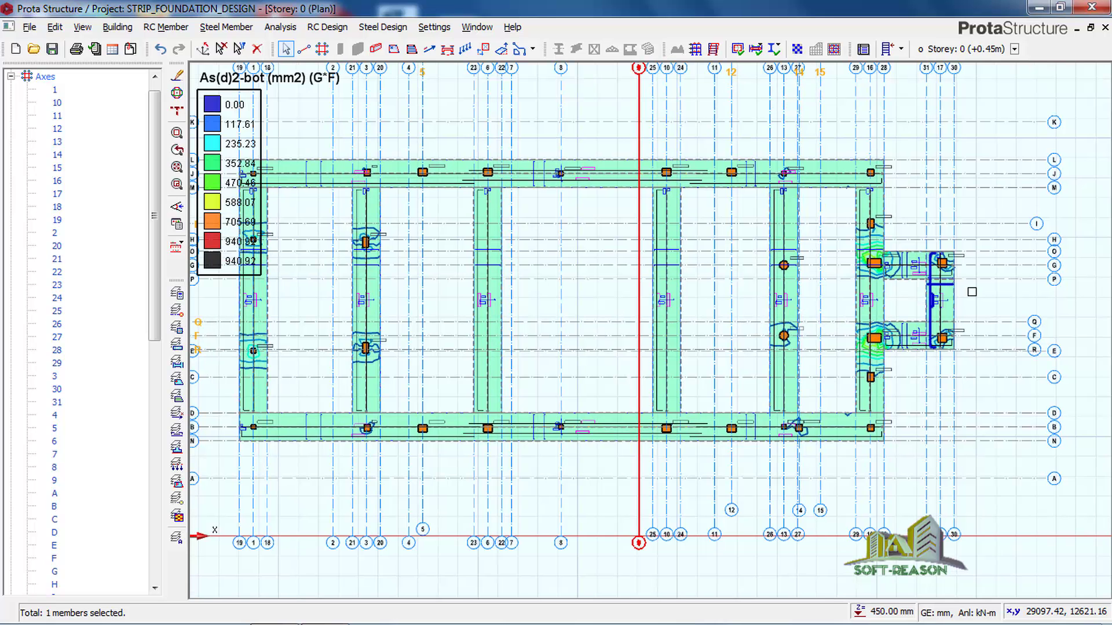
scroll(862, 286, down, 2)
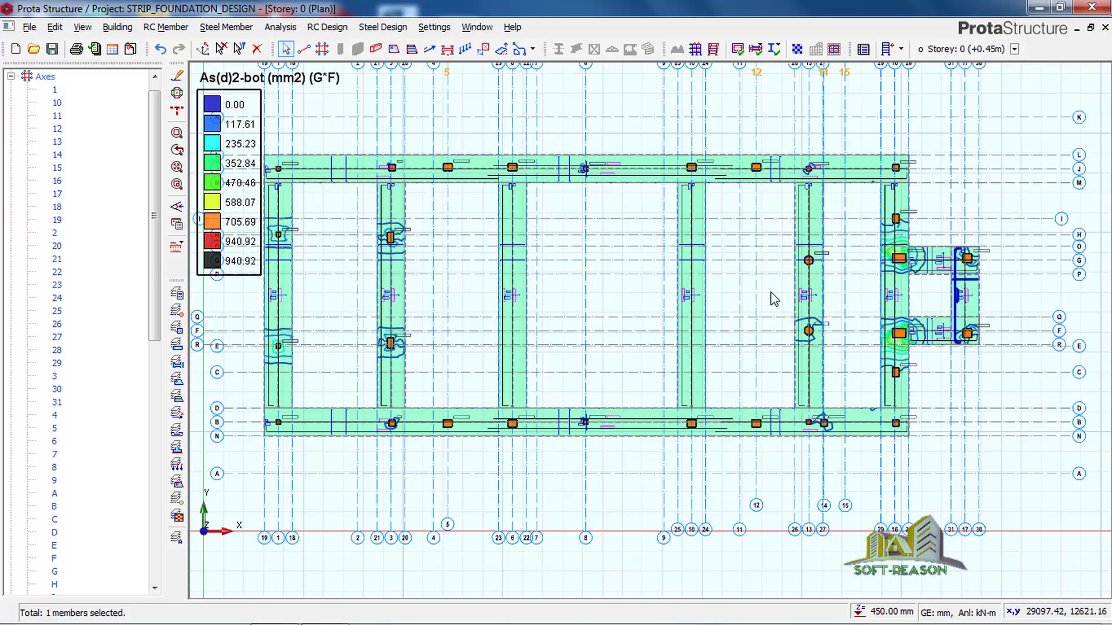
scroll(752, 276, down, 4)
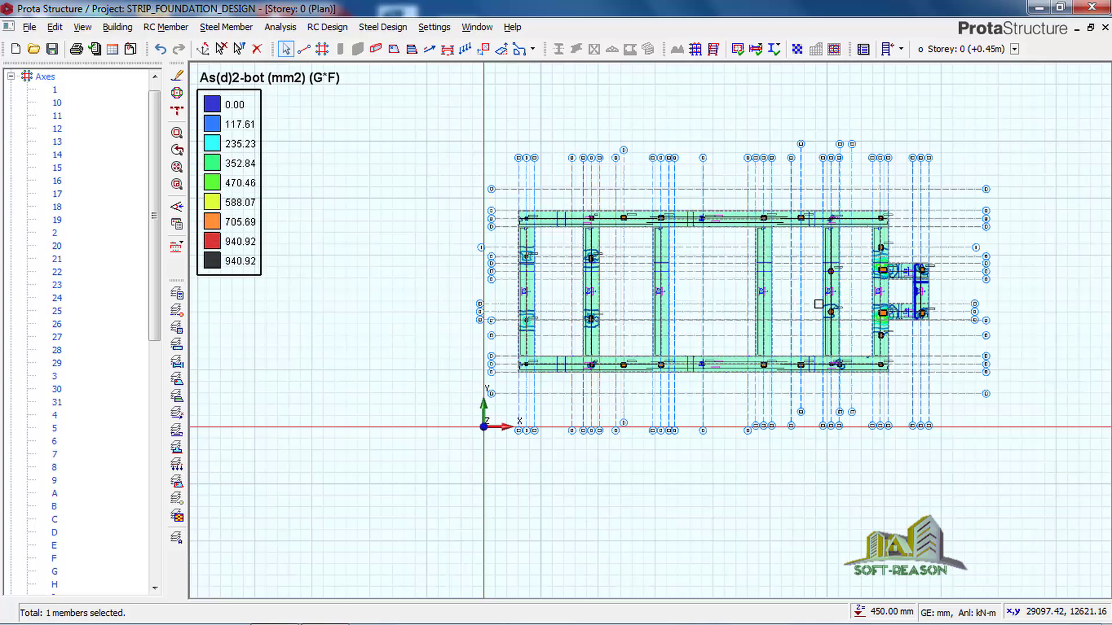
scroll(868, 283, up, 2)
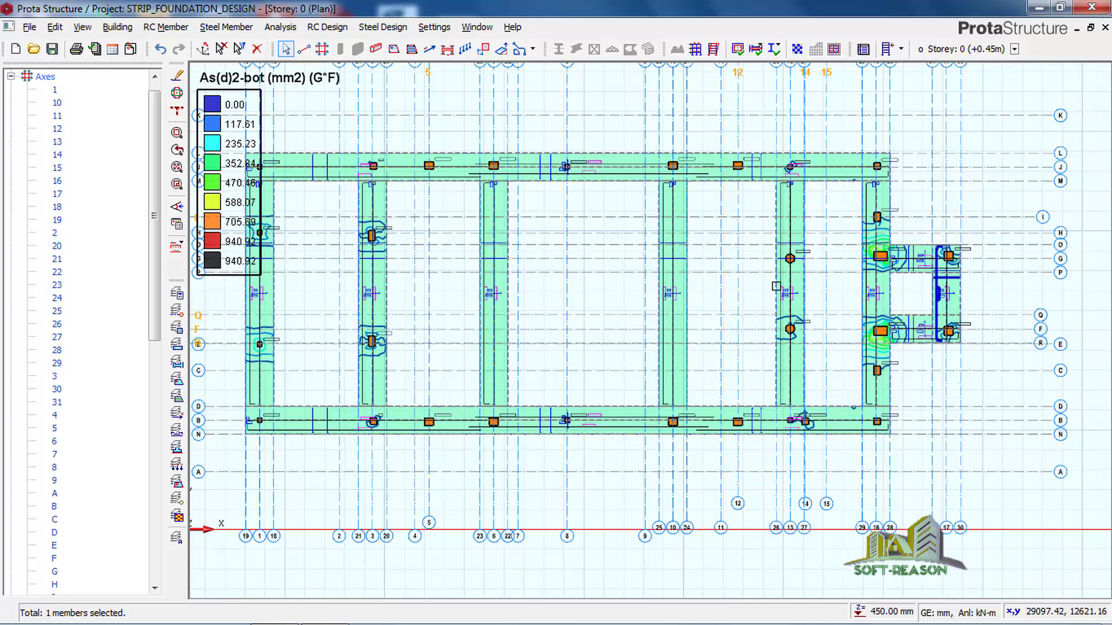
middle_drag(719, 268, 789, 281)
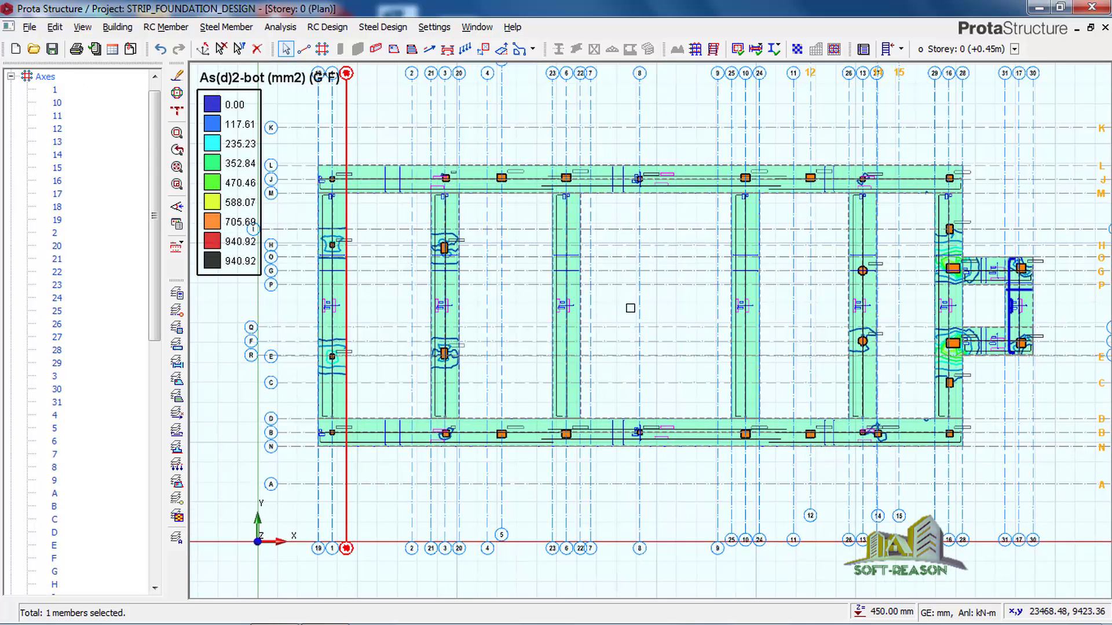
click(736, 320)
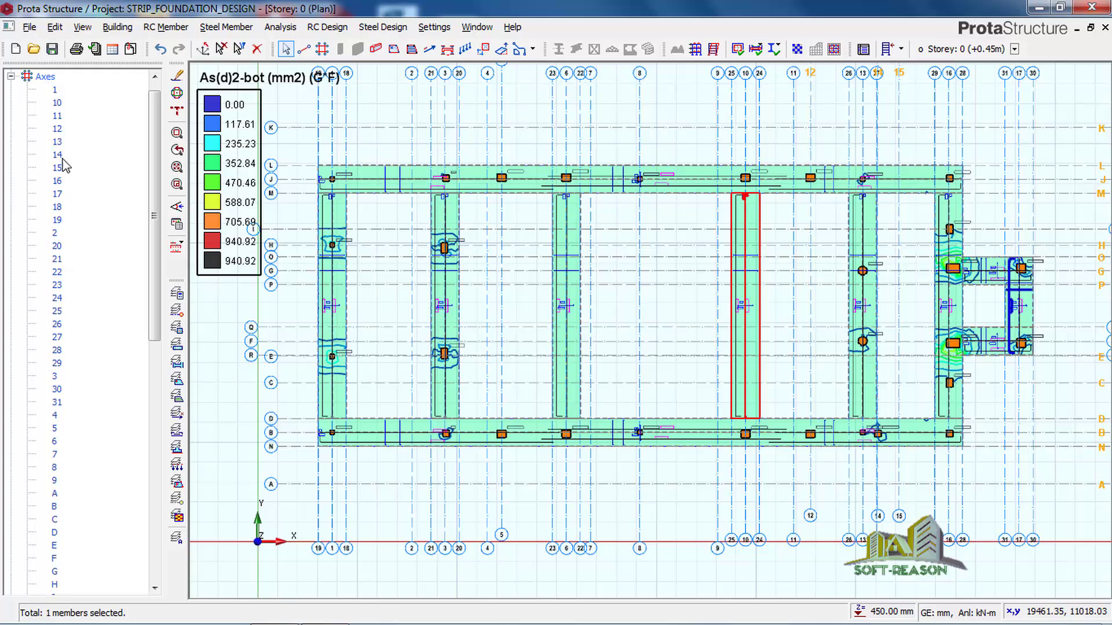
Step: Collapse the Axes and Slab Strips branches in the tree, clear the selection and reframe the plan
click(10, 76)
click(44, 220)
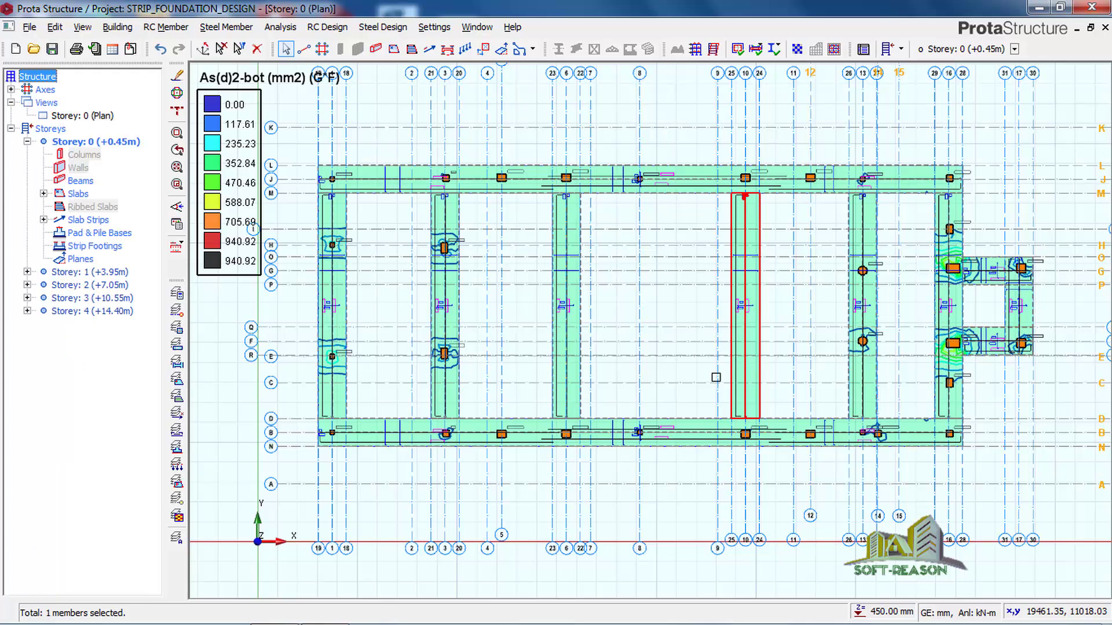
click(836, 371)
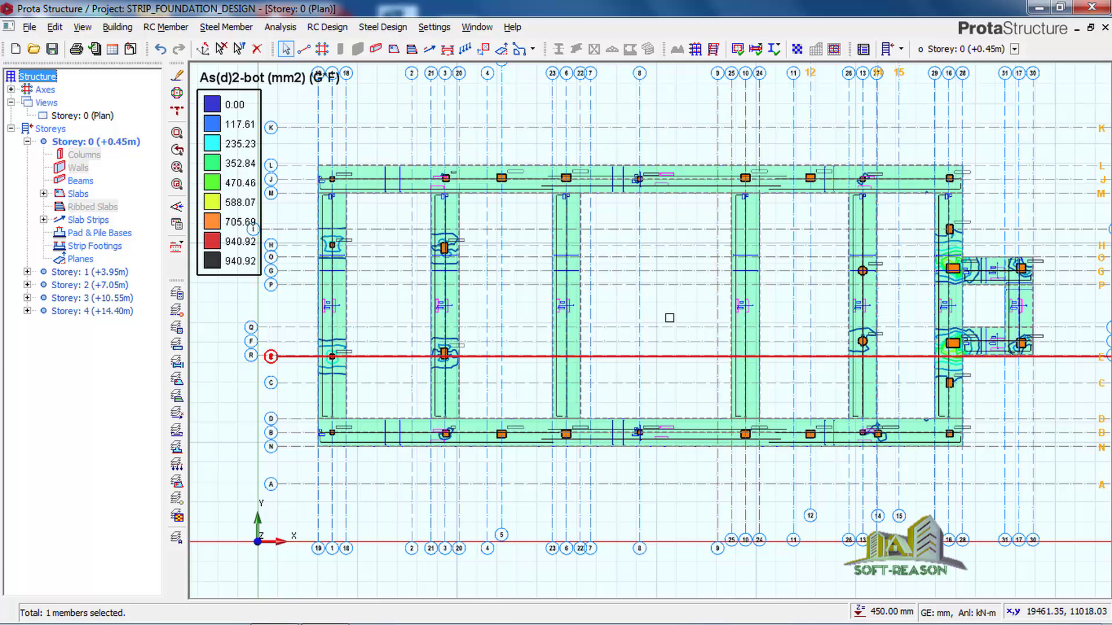
middle_drag(670, 316, 692, 276)
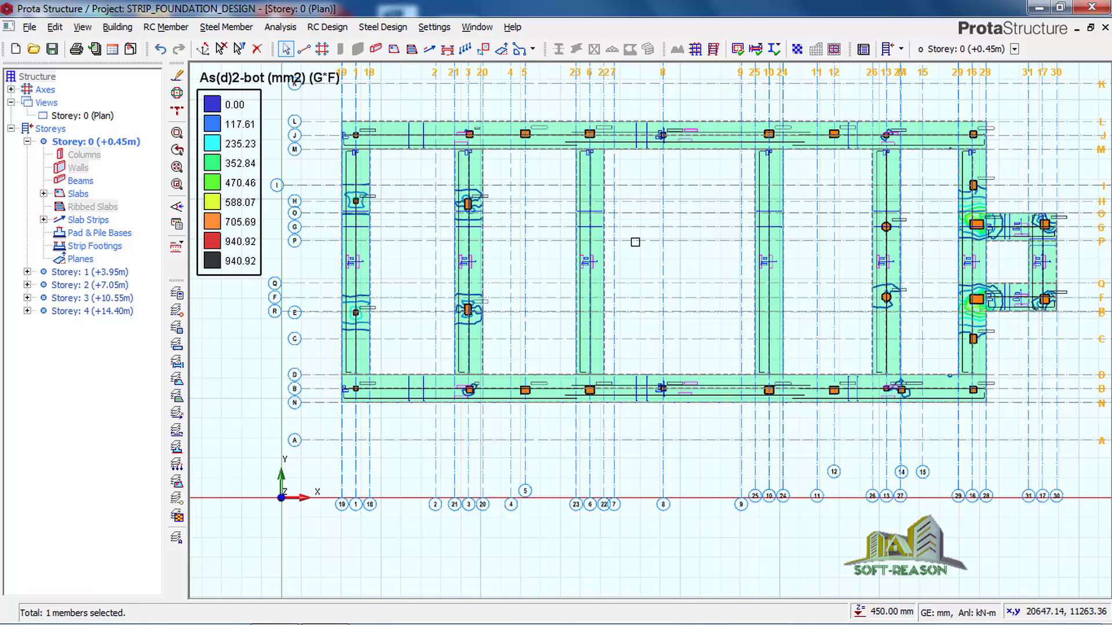
scroll(691, 273, up, 1)
scroll(693, 275, down, 1)
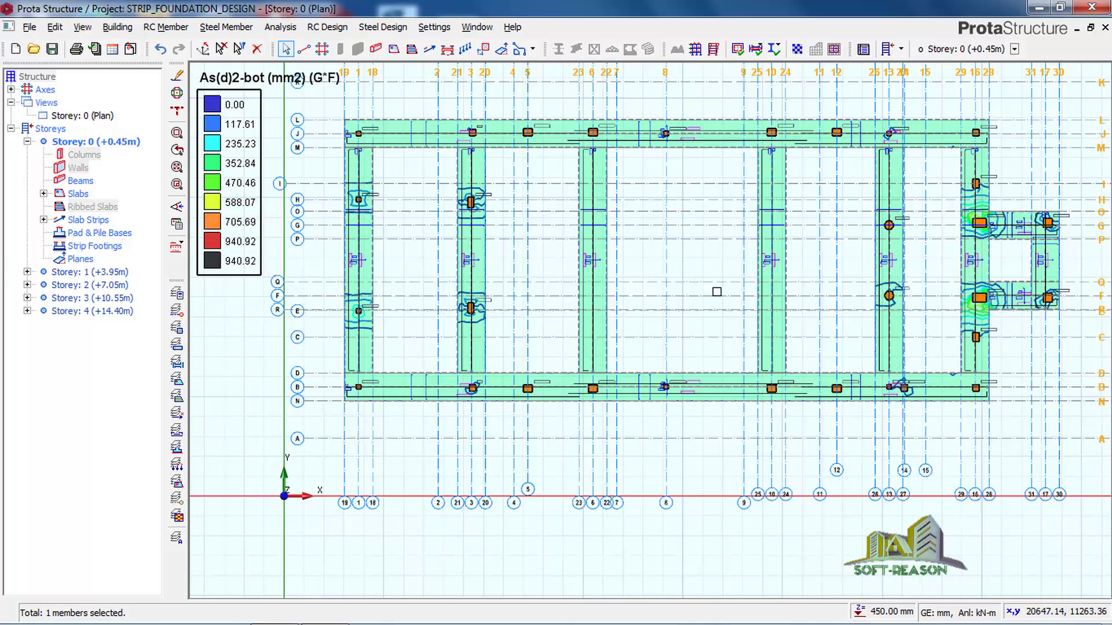